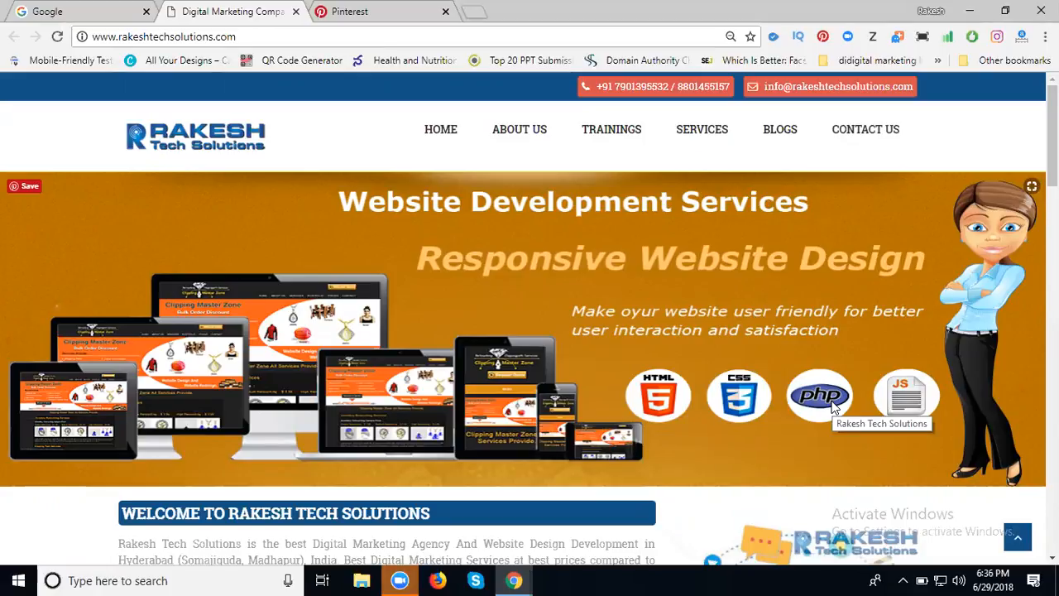
Open the 'Web Design And Development In Hyderabad' card from the site's Services listing.
{"action": "left_click", "coordinate": [696, 135]}
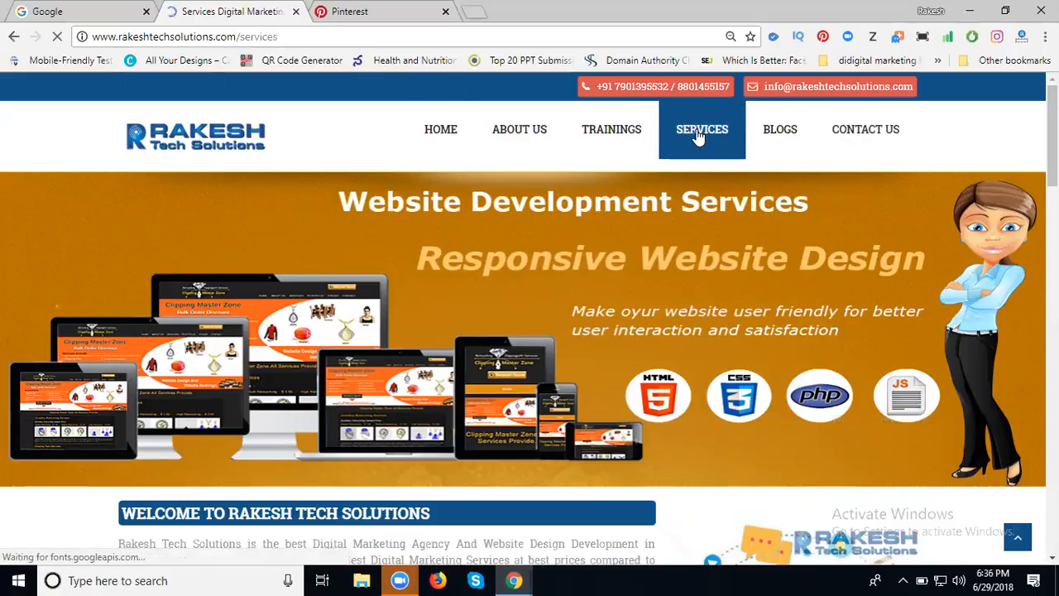
{"action": "scroll", "coordinate": [698, 137], "scroll_direction": "down", "scroll_amount": 1}
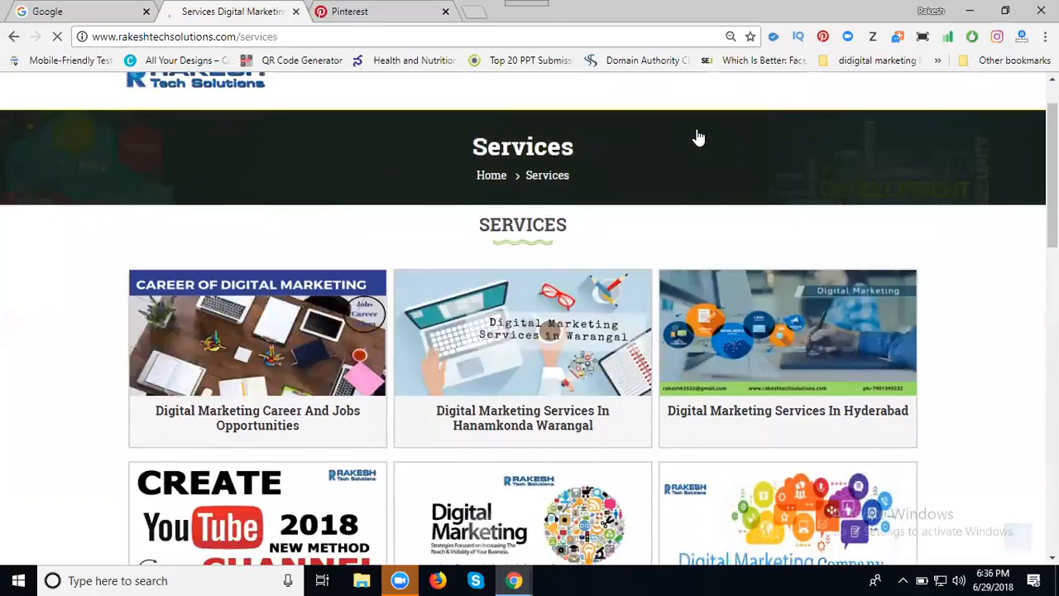
{"action": "scroll", "coordinate": [696, 143], "scroll_direction": "down", "scroll_amount": 3}
{"action": "scroll", "coordinate": [662, 182], "scroll_direction": "down", "scroll_amount": 3}
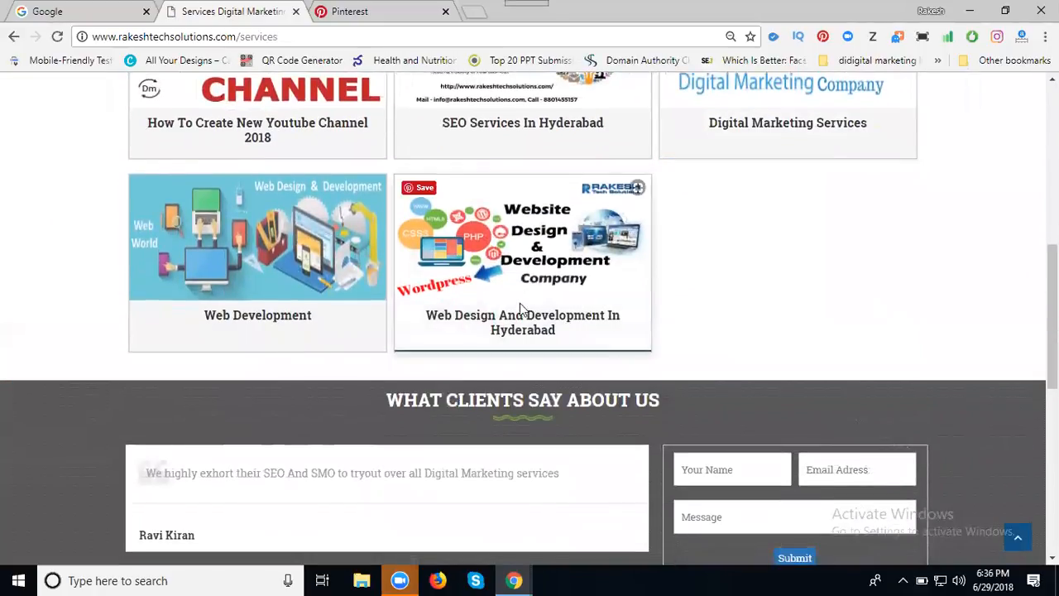
{"action": "left_click", "coordinate": [516, 323]}
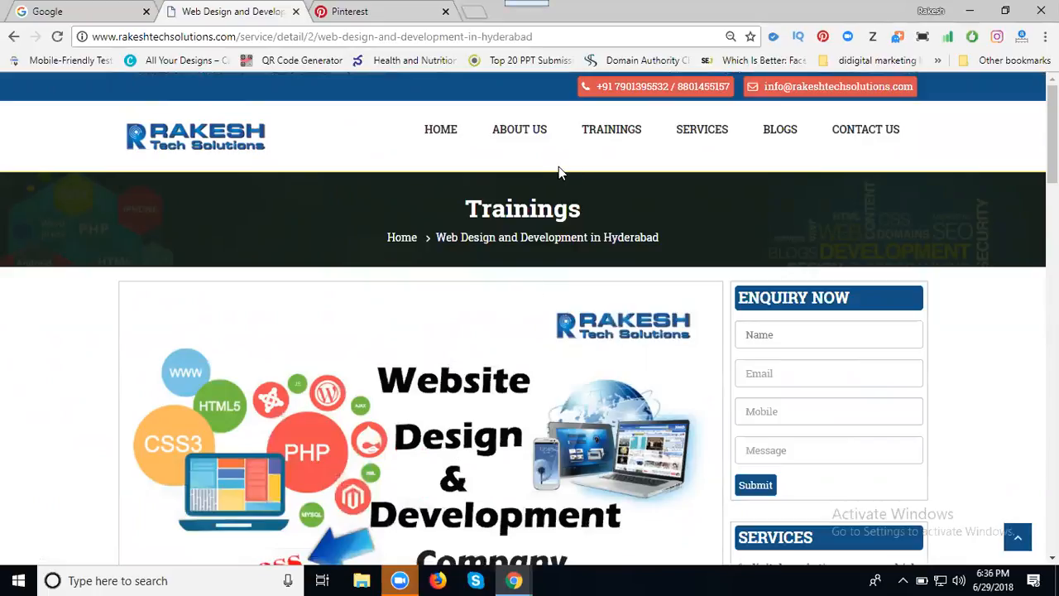
Search Google for 'pinterest toolbar' and open the Chrome Web Store result in a new tab.
{"action": "left_click", "coordinate": [55, 11]}
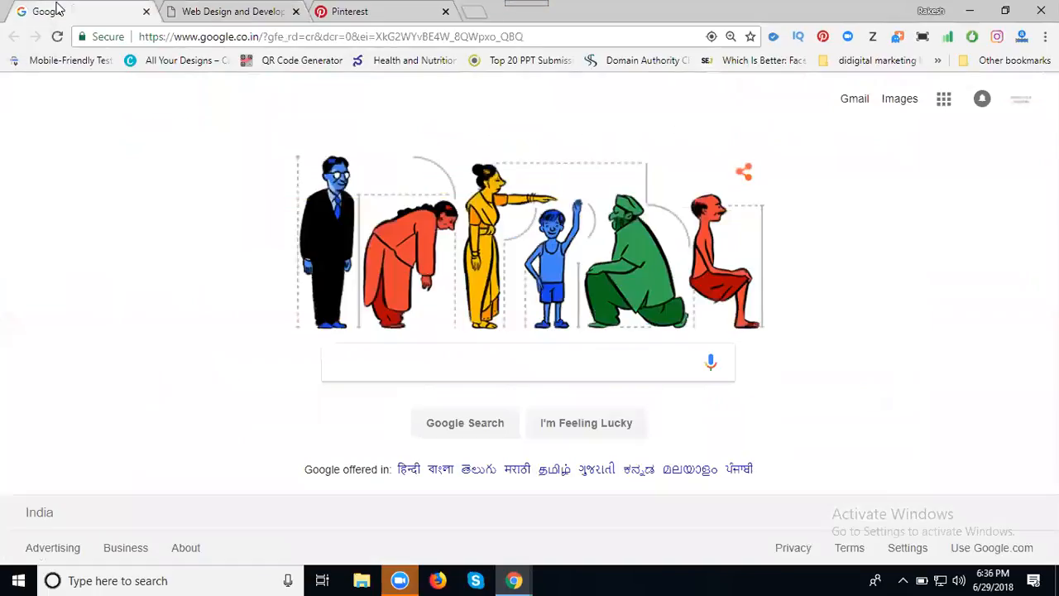
{"action": "left_click", "coordinate": [404, 359]}
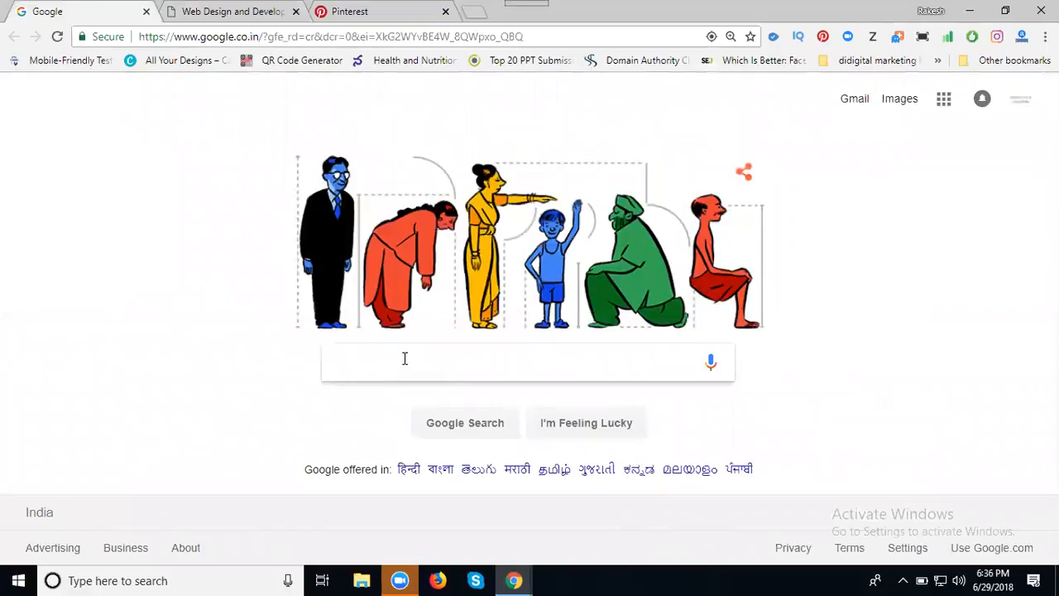
{"action": "type", "text": "pintr"}
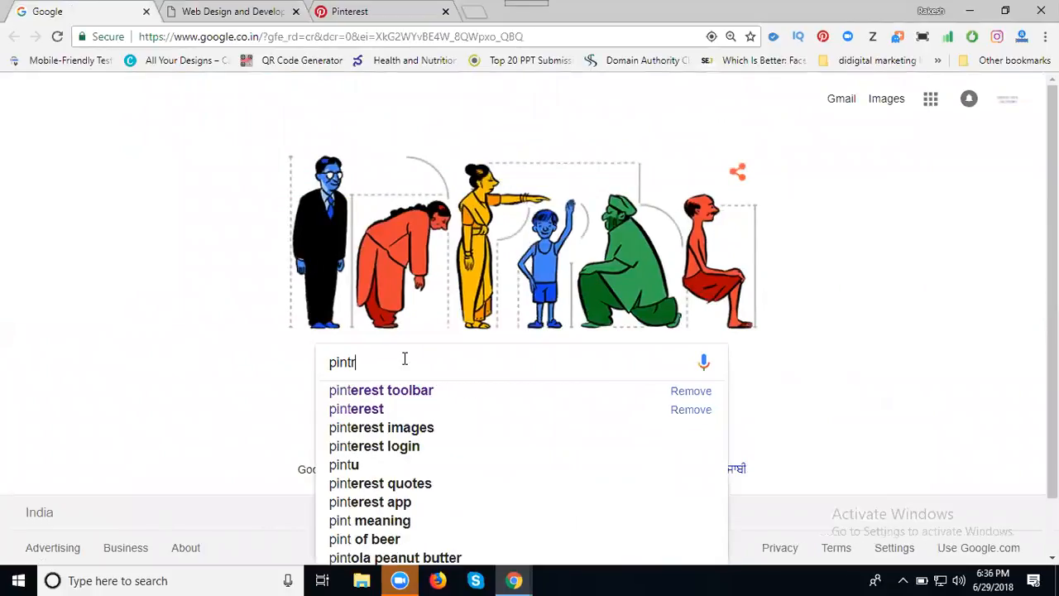
{"action": "type", "text": "est"}
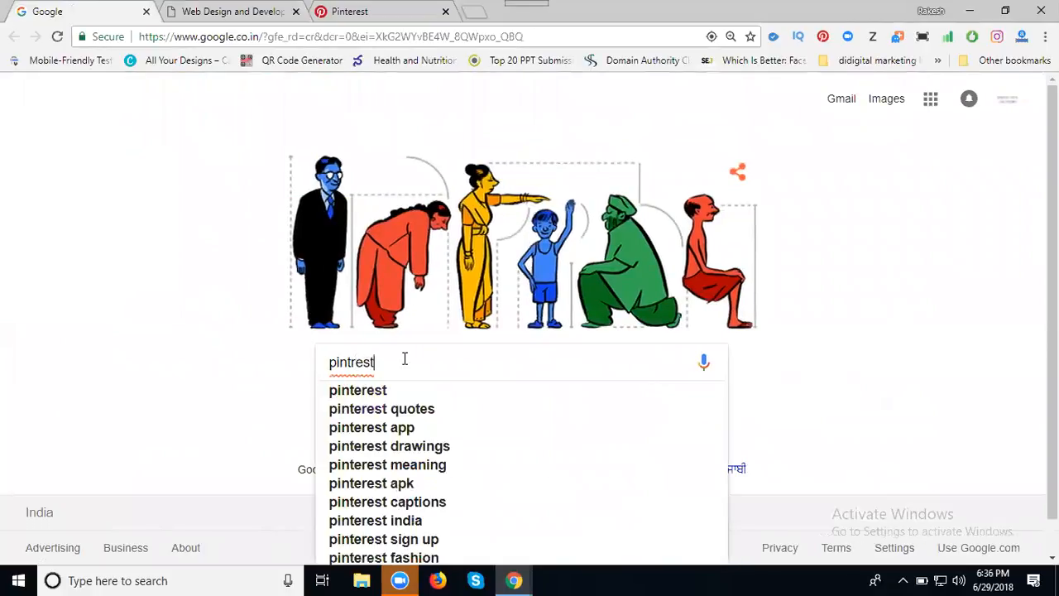
{"action": "key", "text": "Down"}
{"action": "type", "text": "tool"}
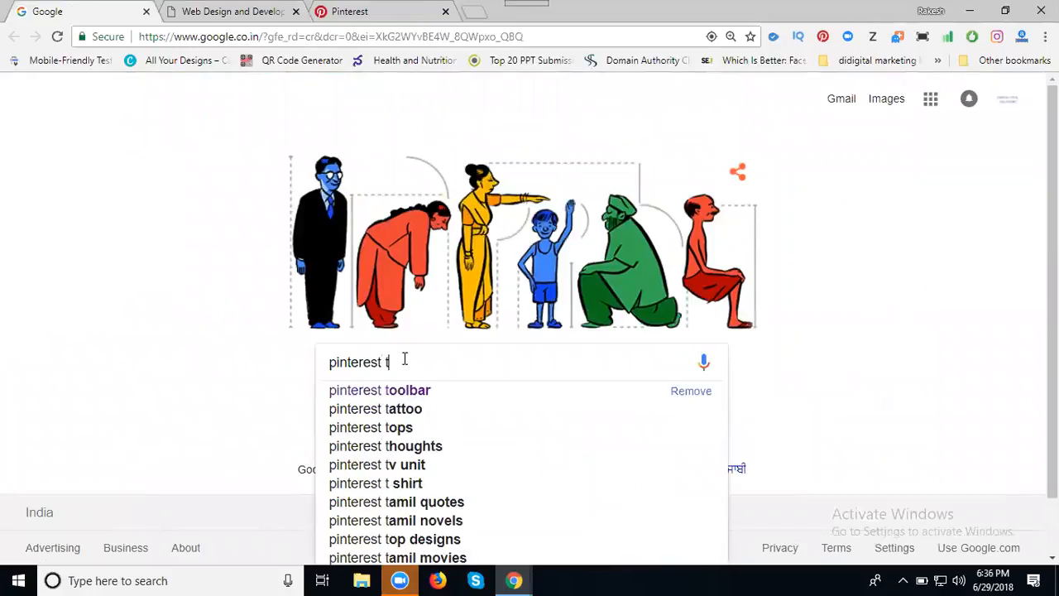
{"action": "type", "text": "bar"}
{"action": "key", "text": "Return"}
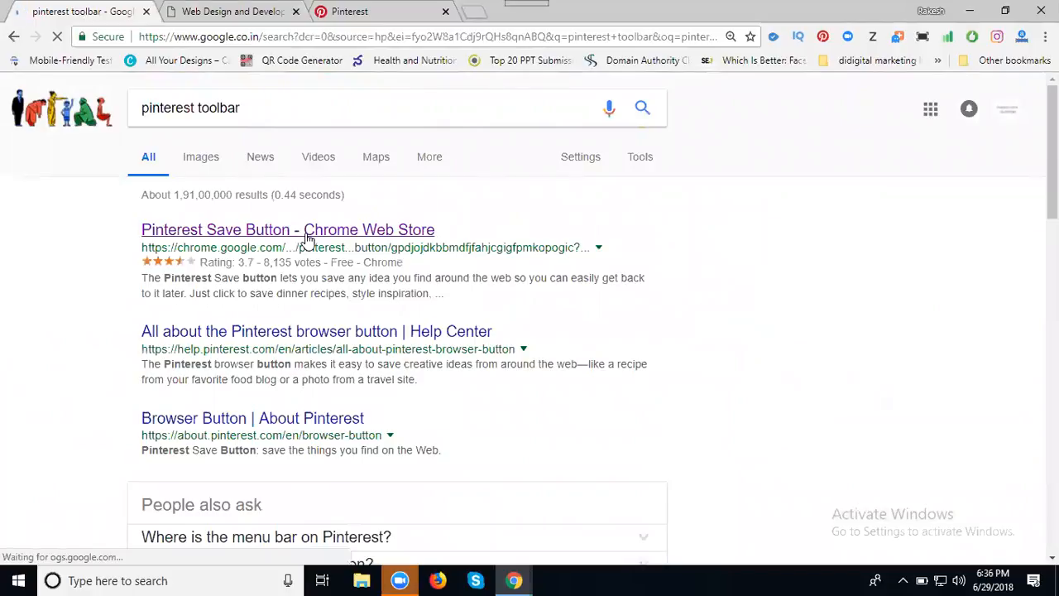
{"action": "right_click", "coordinate": [306, 239]}
{"action": "left_click", "coordinate": [339, 244]}
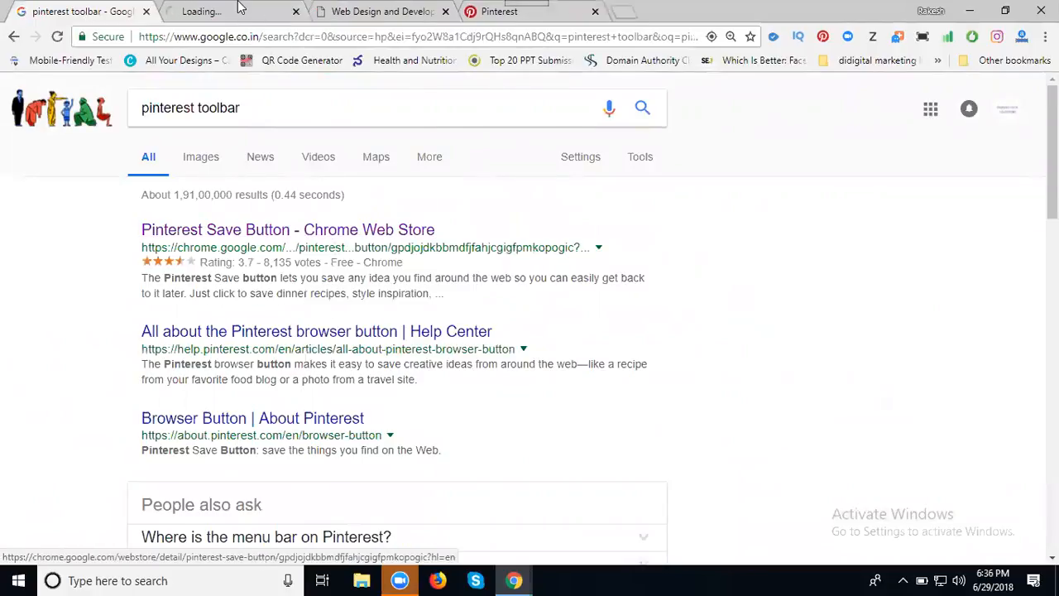
Switch to the newly opened Pinterest Save Button store tab.
{"action": "left_click", "coordinate": [239, 7]}
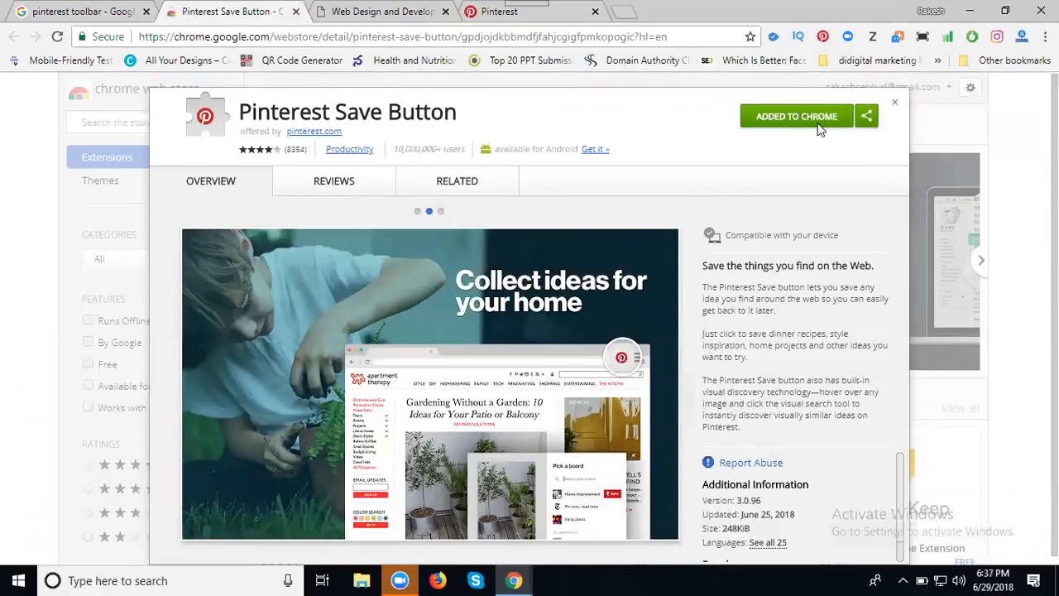
Close the Chrome Web Store tab and move via the Web Design tab to the Pinterest feed.
{"action": "left_click", "coordinate": [296, 12]}
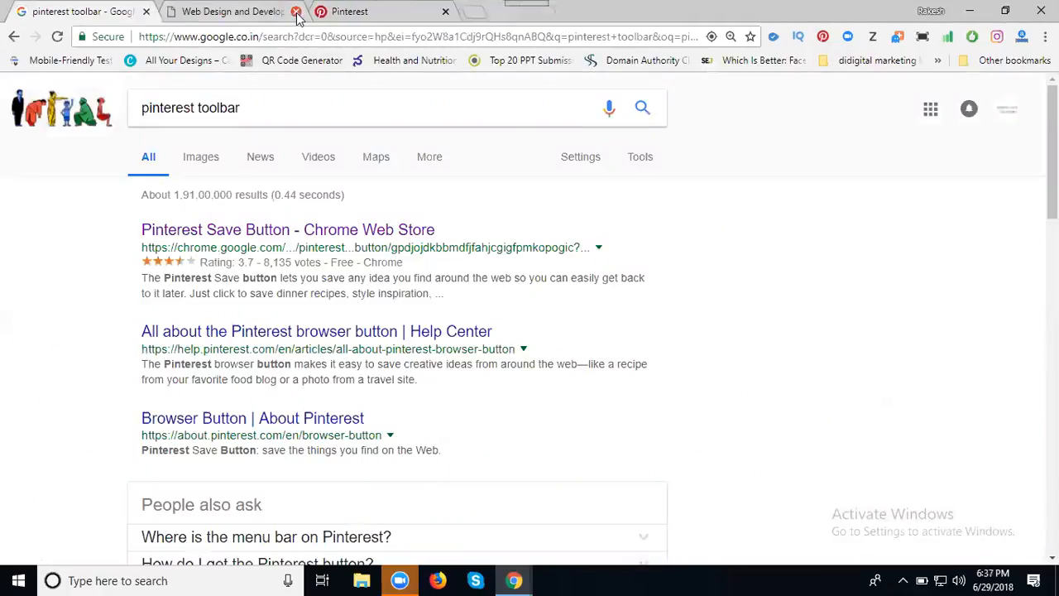
{"action": "left_click", "coordinate": [217, 17]}
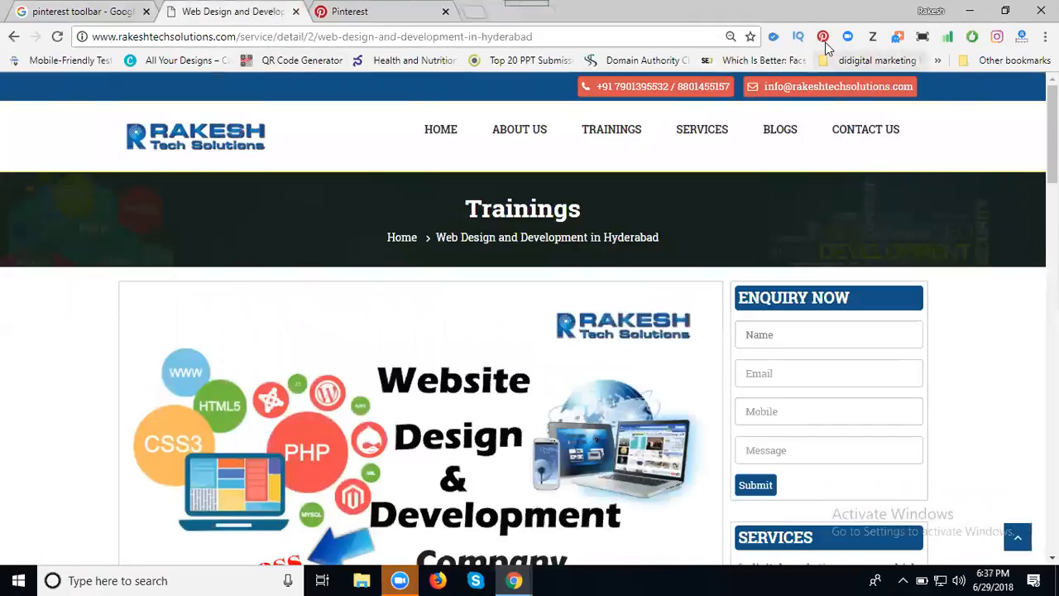
{"action": "left_click", "coordinate": [367, 17]}
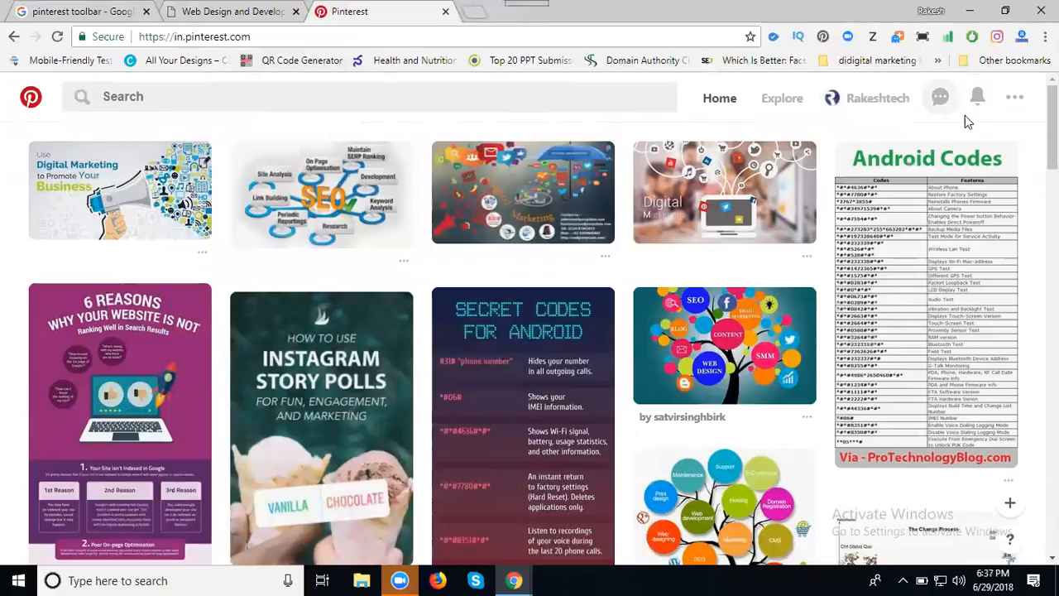
Browse the boards on the company's Pinterest profile, then return to the Web Design page tab.
{"action": "left_click", "coordinate": [878, 98]}
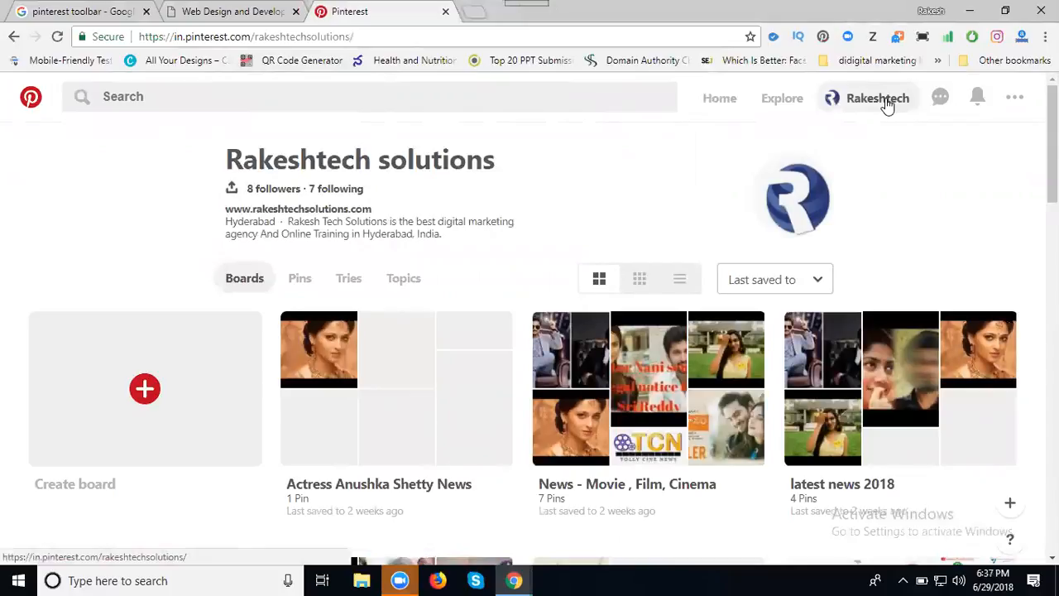
{"action": "scroll", "coordinate": [873, 159], "scroll_direction": "down", "scroll_amount": 5}
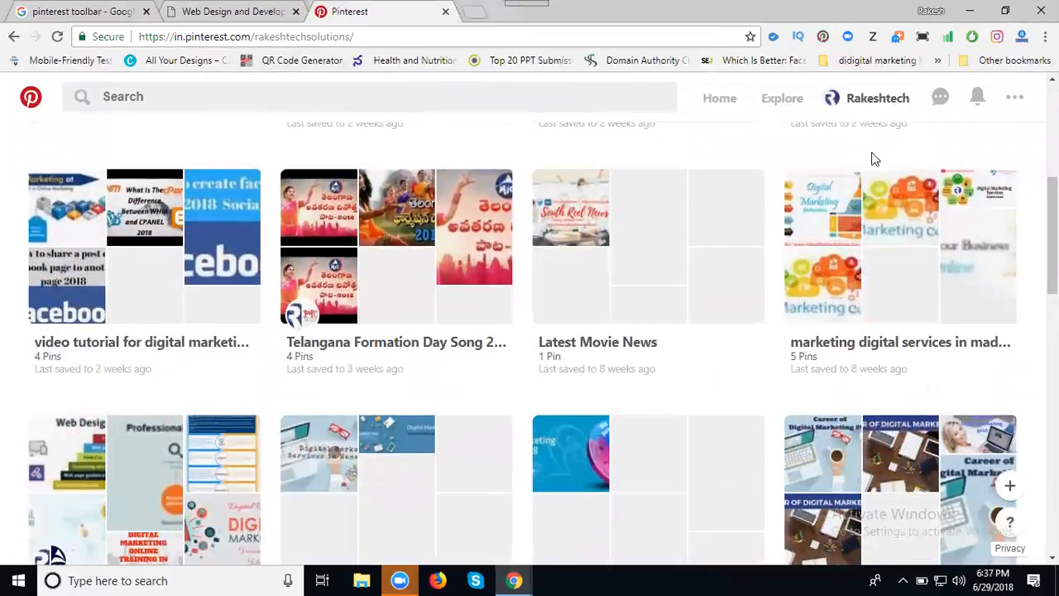
{"action": "scroll", "coordinate": [849, 159], "scroll_direction": "down", "scroll_amount": 3}
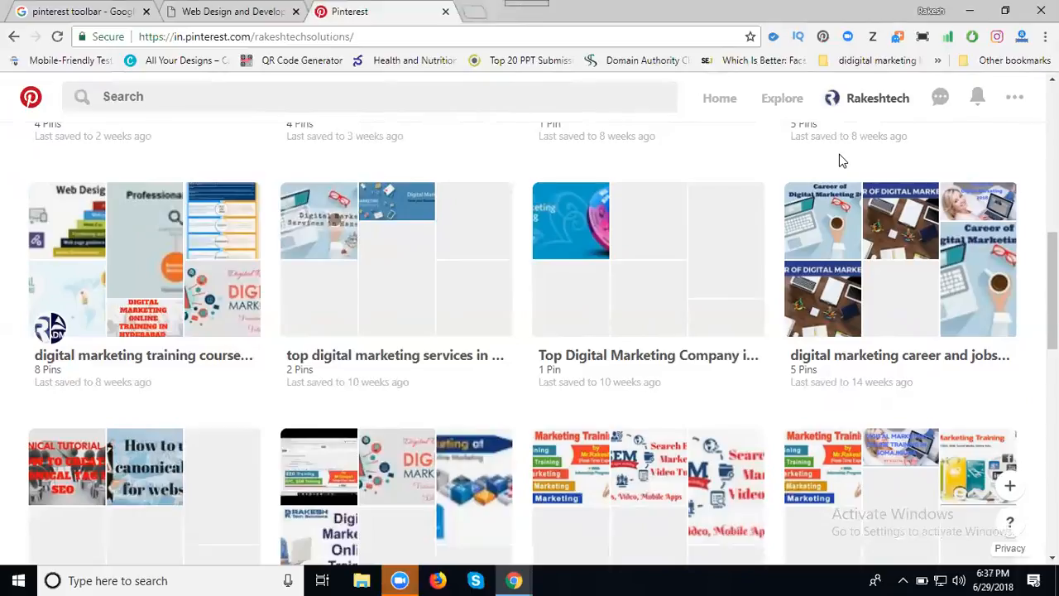
{"action": "scroll", "coordinate": [480, 276], "scroll_direction": "up", "scroll_amount": 3}
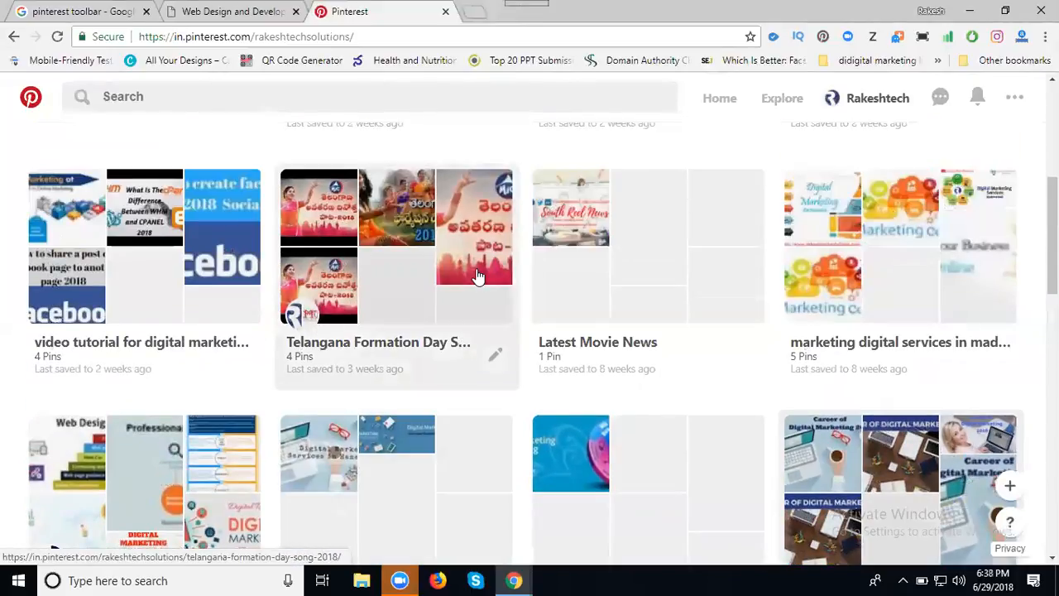
{"action": "scroll", "coordinate": [480, 277], "scroll_direction": "up", "scroll_amount": 3}
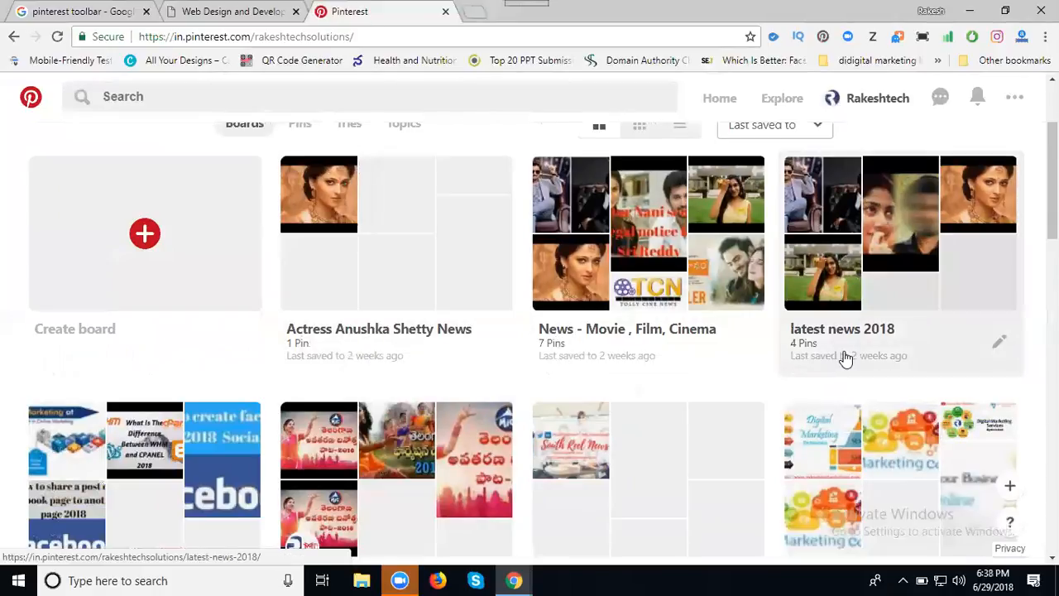
{"action": "scroll", "coordinate": [846, 355], "scroll_direction": "down", "scroll_amount": 4}
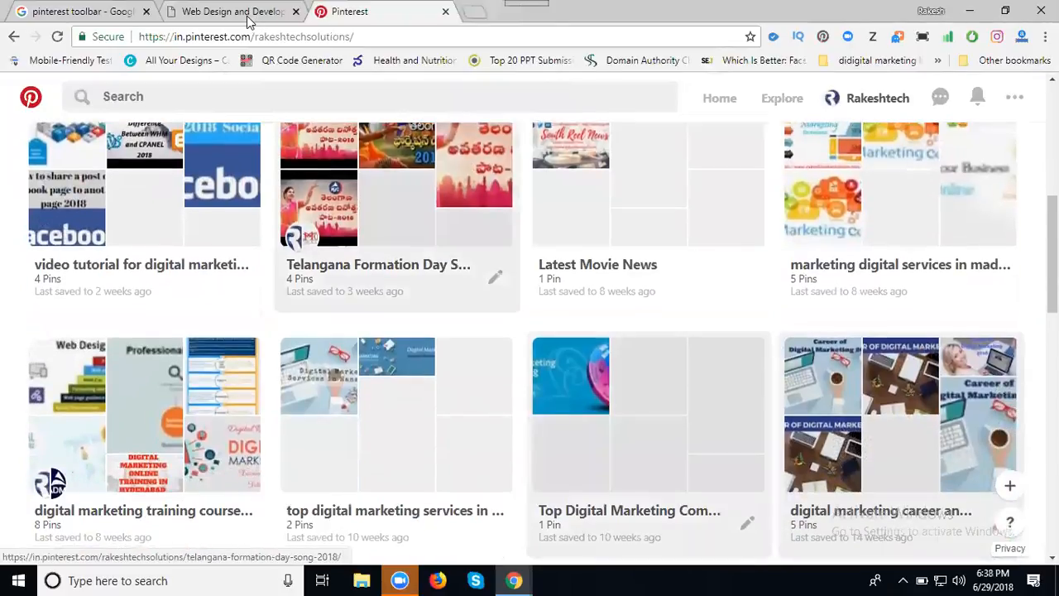
{"action": "left_click", "coordinate": [241, 11]}
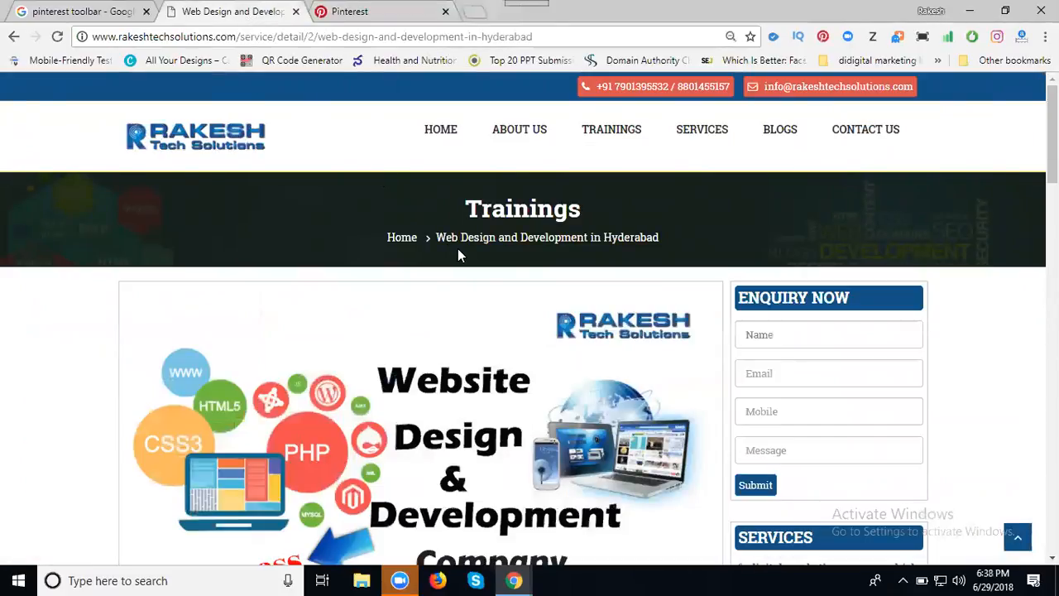
Copy the title 'Web Design and Development in Hyderabad' and return to the Pinterest boards.
{"action": "left_click_drag", "start_coordinate": [444, 226], "coordinate": [666, 251]}
{"action": "key", "text": "ctrl+c"}
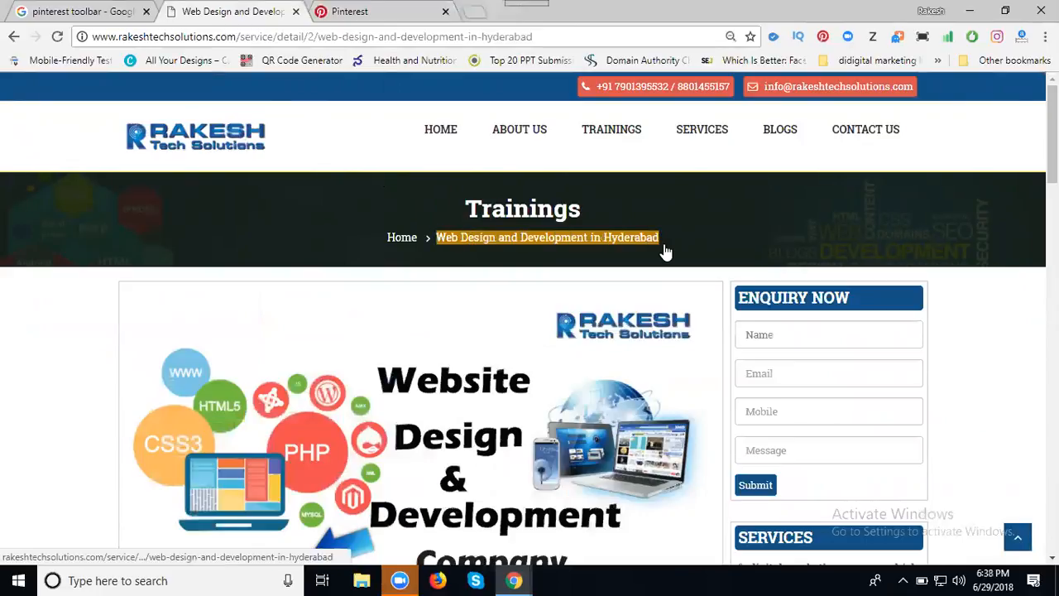
{"action": "left_click", "coordinate": [387, 18]}
{"action": "scroll", "coordinate": [480, 201], "scroll_direction": "up", "scroll_amount": 3}
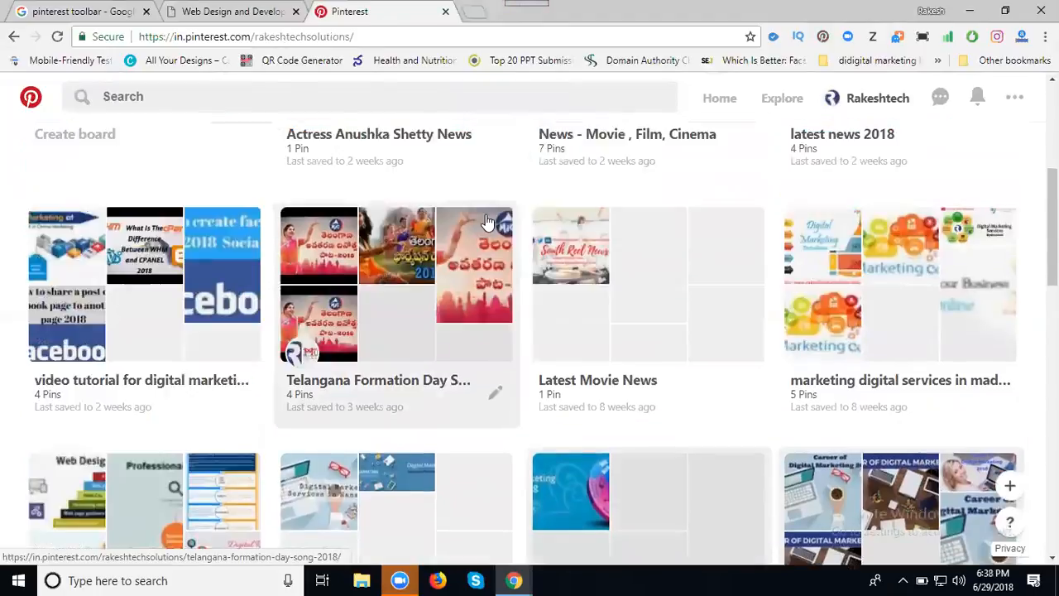
Create a board named 'Web Design and Development company in Hyderabad' from the pasted title plus 'company'.
{"action": "left_click", "coordinate": [153, 236]}
{"action": "left_click", "coordinate": [443, 284]}
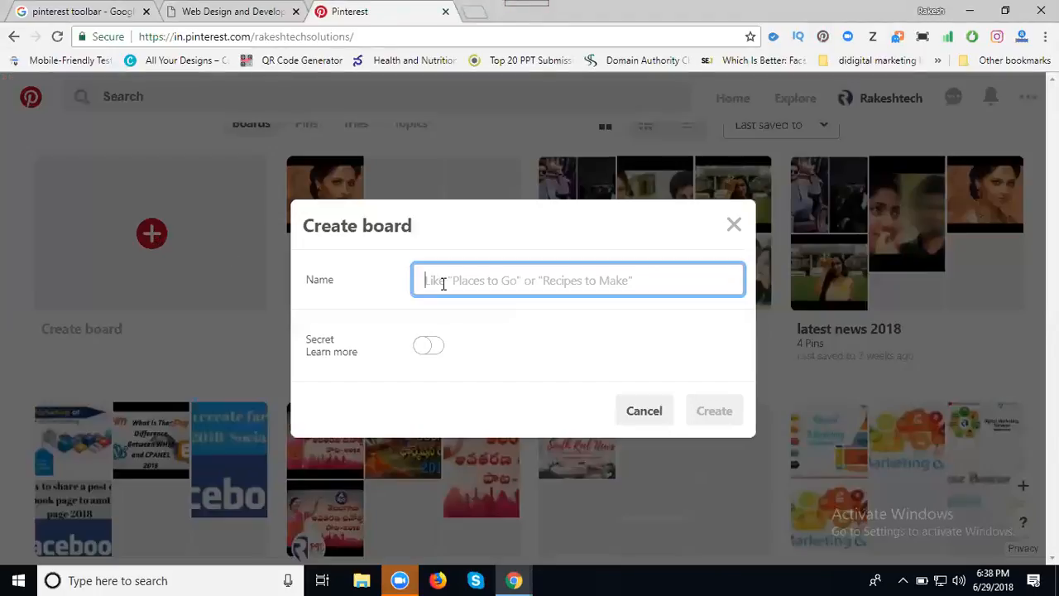
{"action": "key", "text": "ctrl+v"}
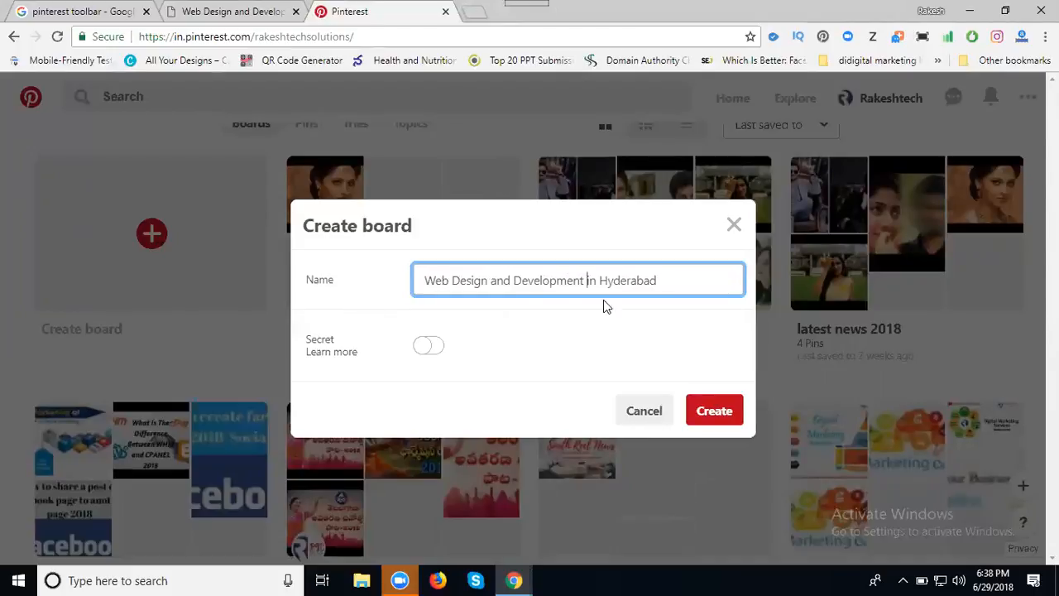
{"action": "type", "text": "company"}
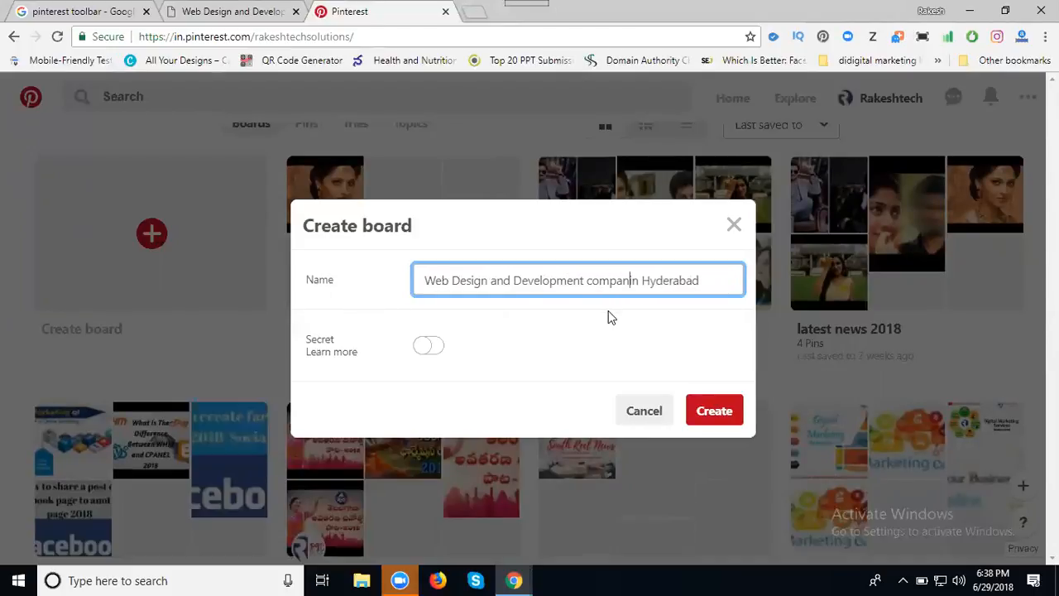
{"action": "left_click", "coordinate": [708, 416]}
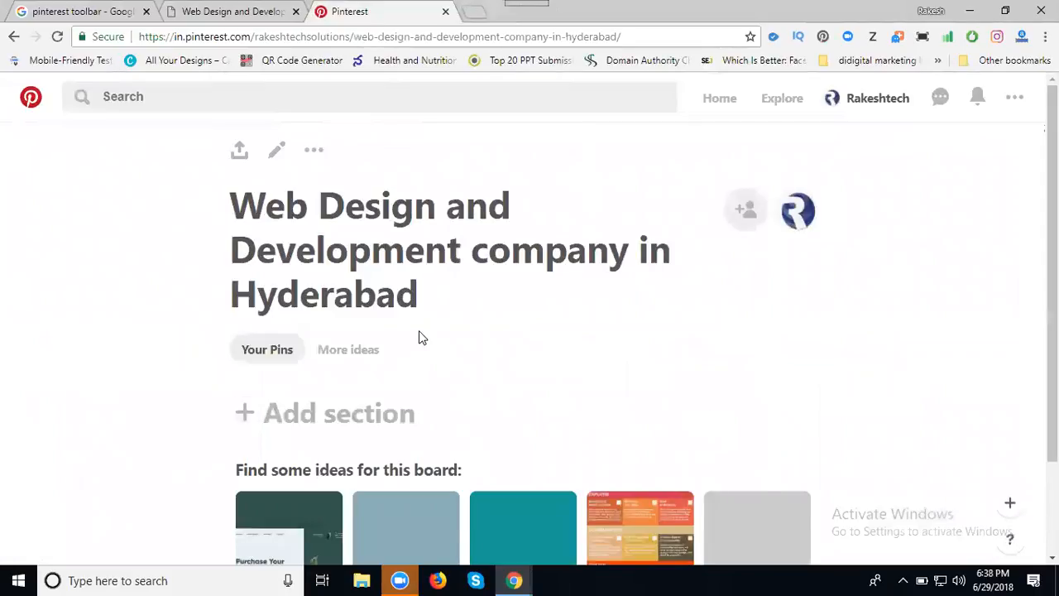
Write the board description from the pasted company title, adding 'company' and the phone number.
{"action": "left_click", "coordinate": [277, 152]}
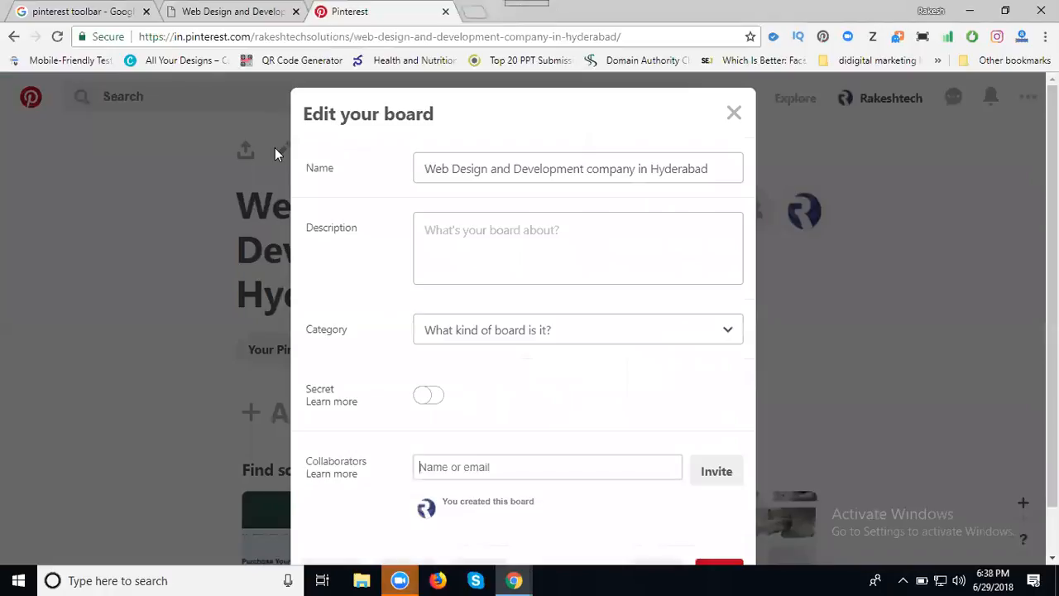
{"action": "left_click", "coordinate": [444, 247]}
{"action": "key", "text": "ctrl+v"}
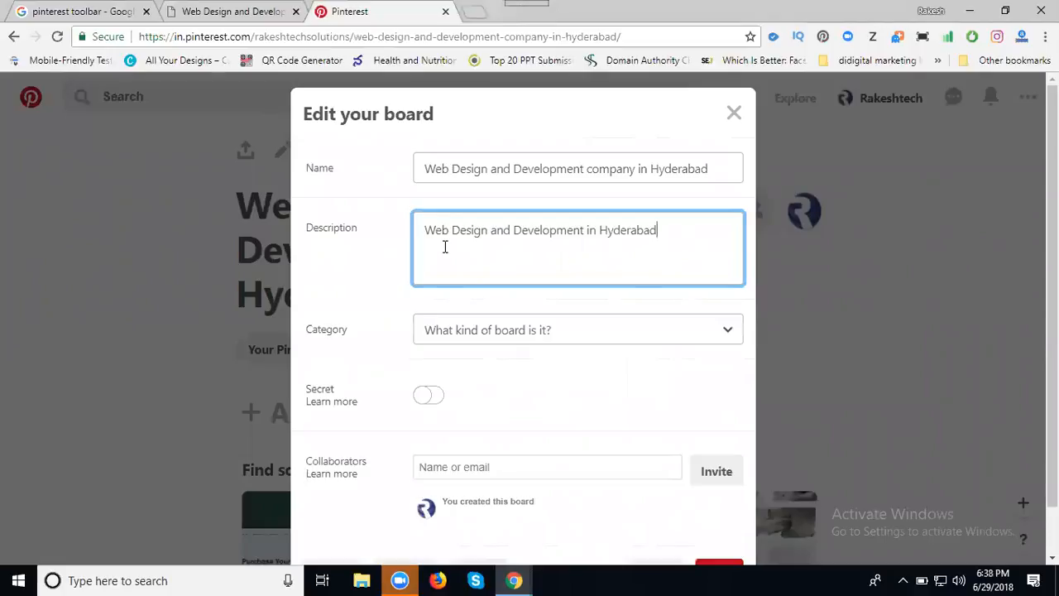
{"action": "left_click", "coordinate": [587, 229]}
{"action": "type", "text": "company"}
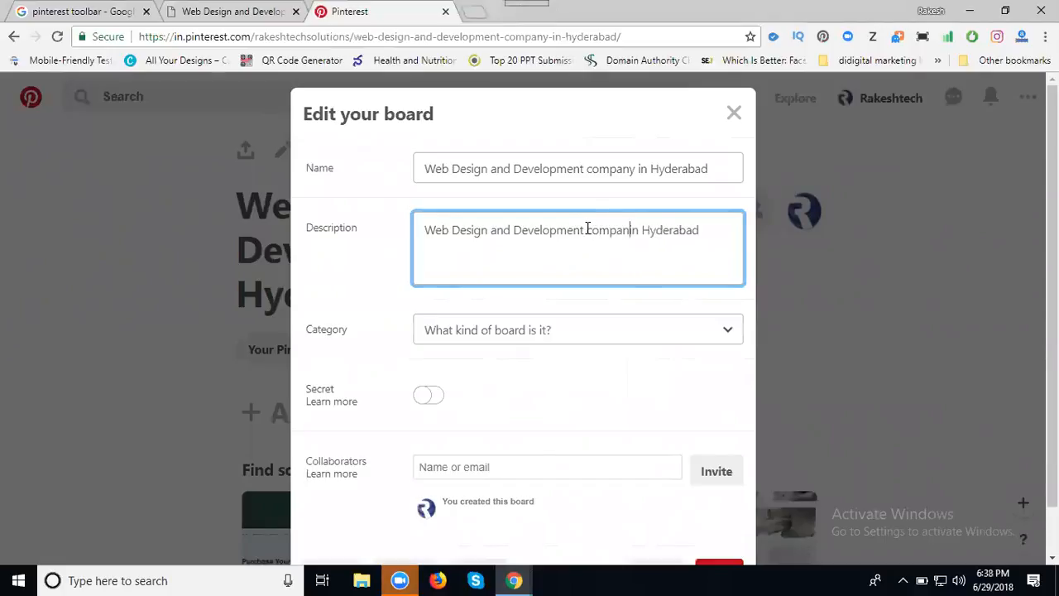
{"action": "left_click", "coordinate": [714, 231]}
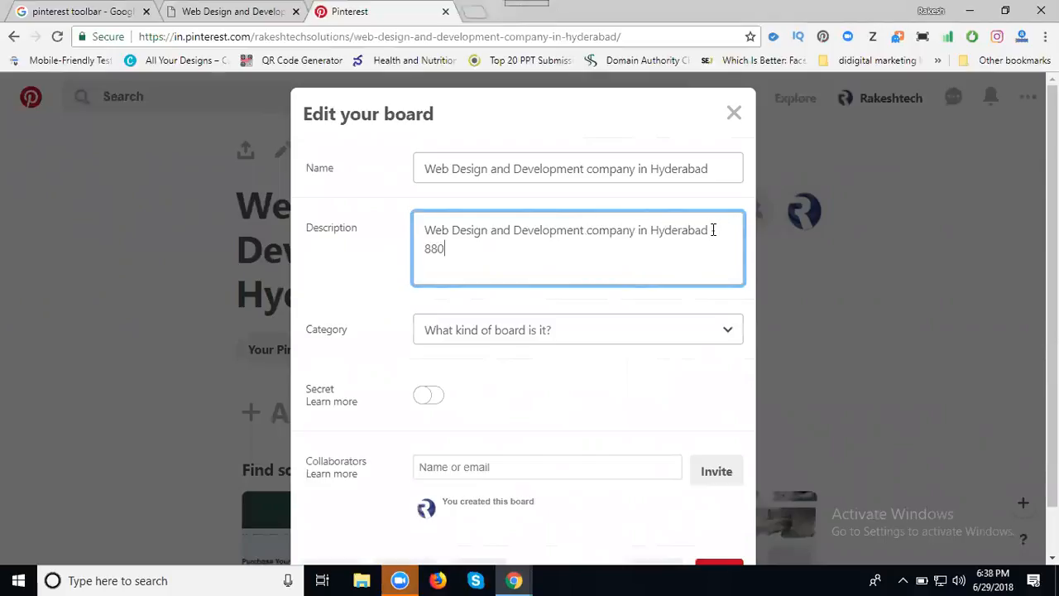
Set the board category to Technology.
{"action": "left_click", "coordinate": [587, 329]}
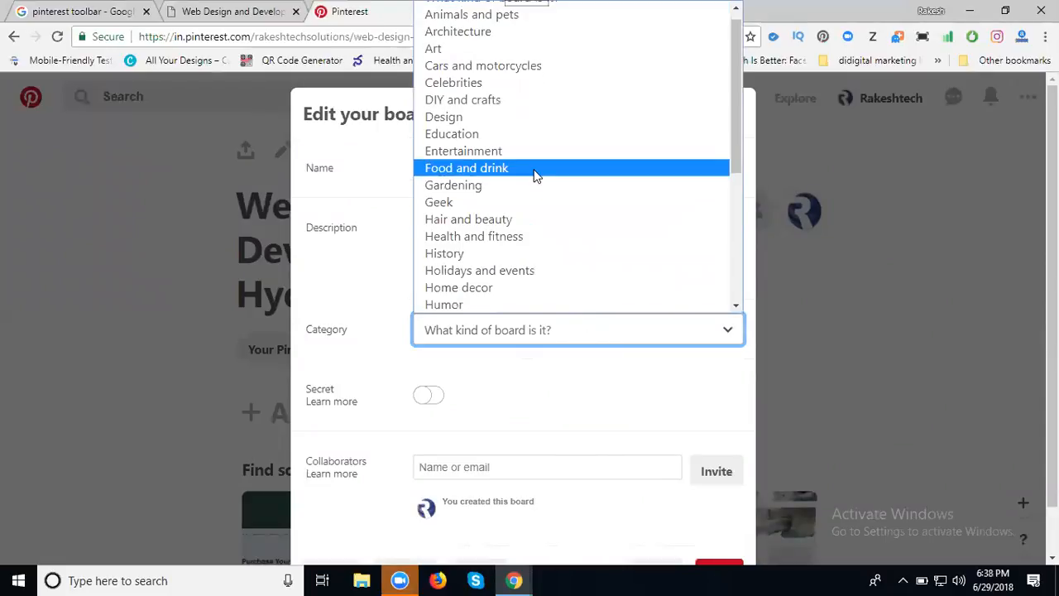
{"action": "scroll", "coordinate": [534, 173], "scroll_direction": "down", "scroll_amount": 3}
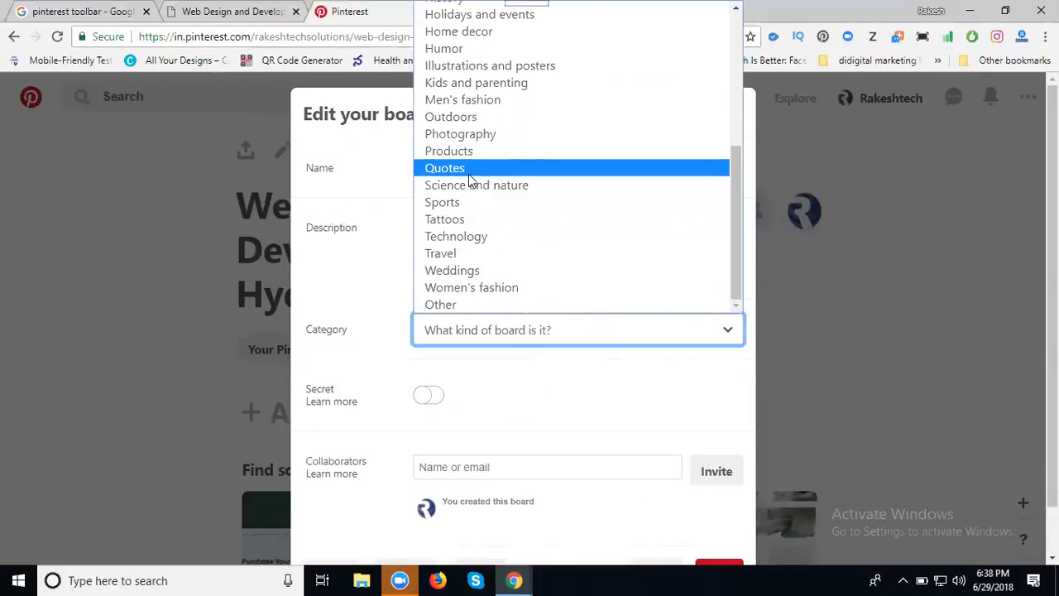
{"action": "scroll", "coordinate": [451, 252], "scroll_direction": "up", "scroll_amount": 2}
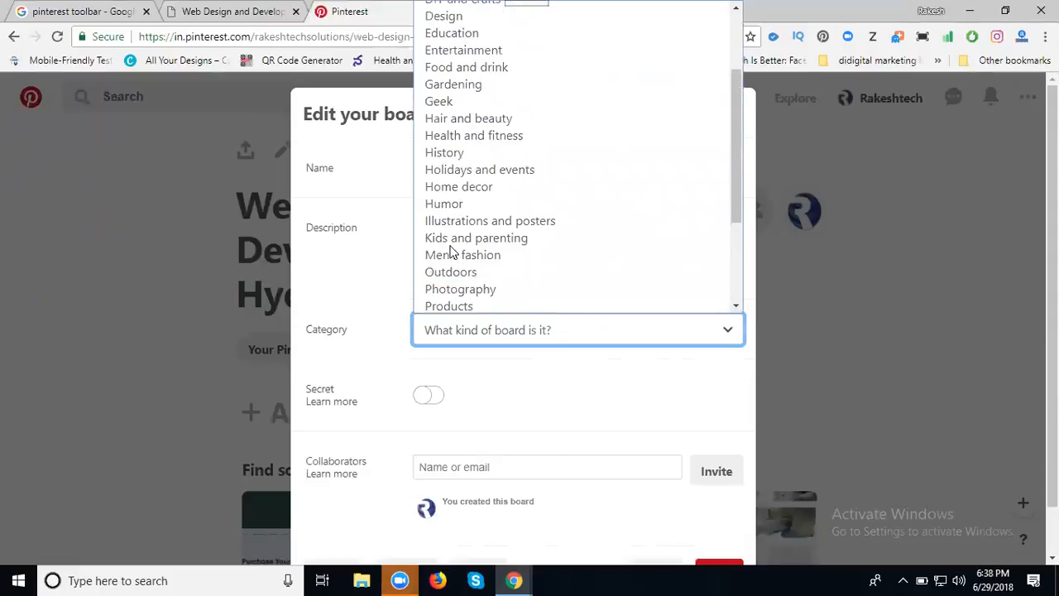
{"action": "scroll", "coordinate": [451, 252], "scroll_direction": "up", "scroll_amount": 2}
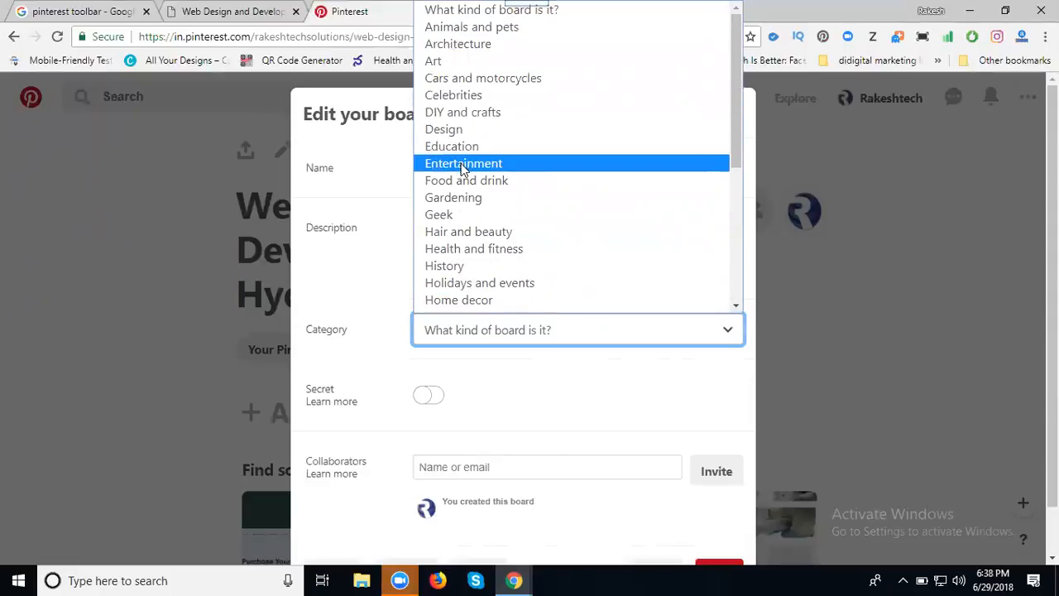
{"action": "scroll", "coordinate": [464, 212], "scroll_direction": "down", "scroll_amount": 1}
{"action": "scroll", "coordinate": [462, 215], "scroll_direction": "down", "scroll_amount": 4}
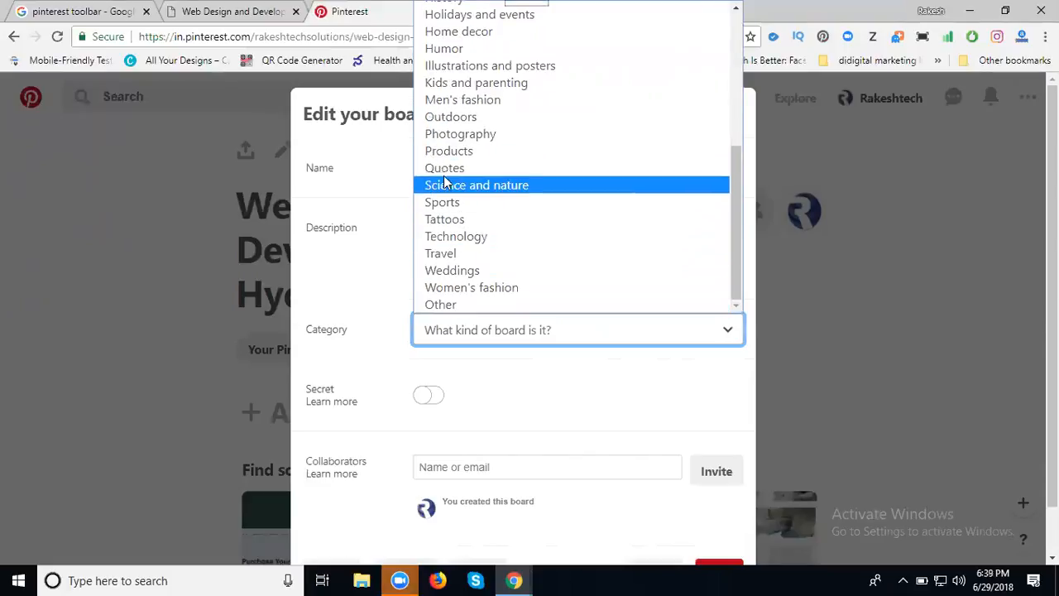
{"action": "left_click", "coordinate": [451, 236]}
{"action": "scroll", "coordinate": [381, 225], "scroll_direction": "down", "scroll_amount": 1}
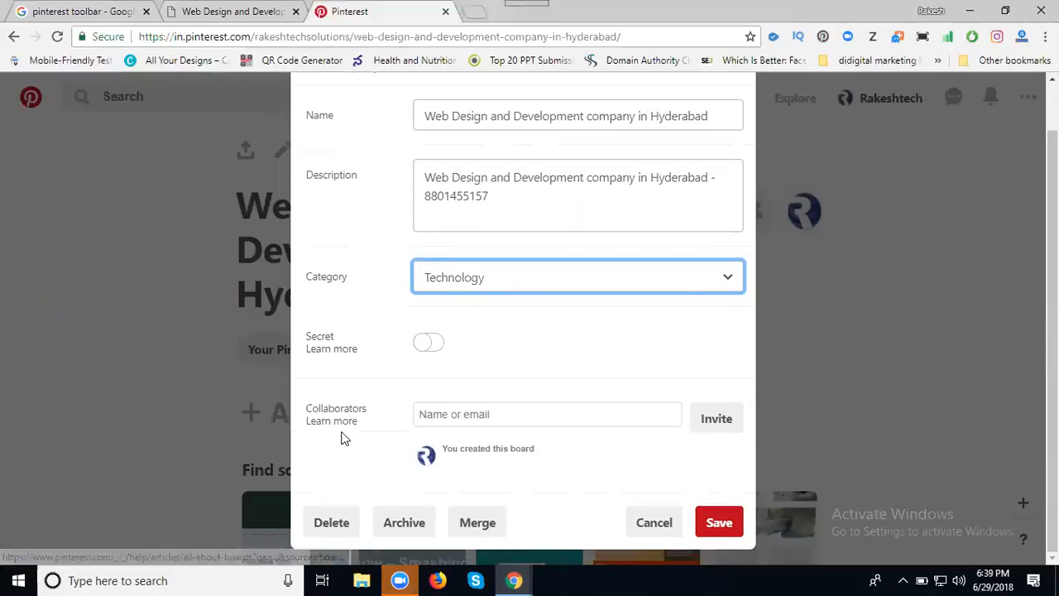
Invite collaborators found by searching 'web' and 'web design', including Good Web Design.
{"action": "left_click", "coordinate": [444, 418]}
{"action": "type", "text": "web"}
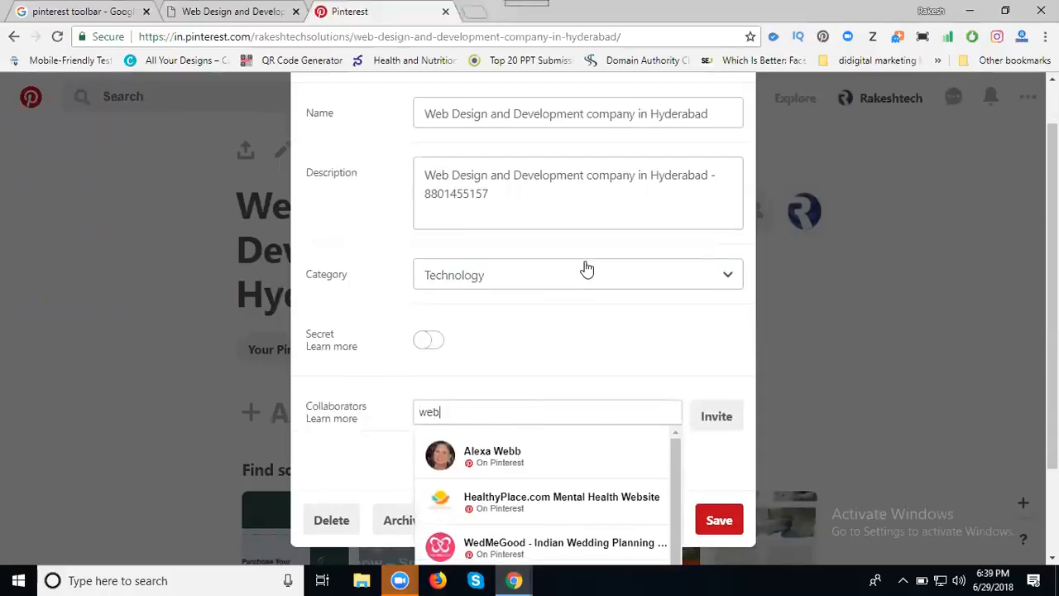
{"action": "scroll", "coordinate": [587, 269], "scroll_direction": "down", "scroll_amount": 2}
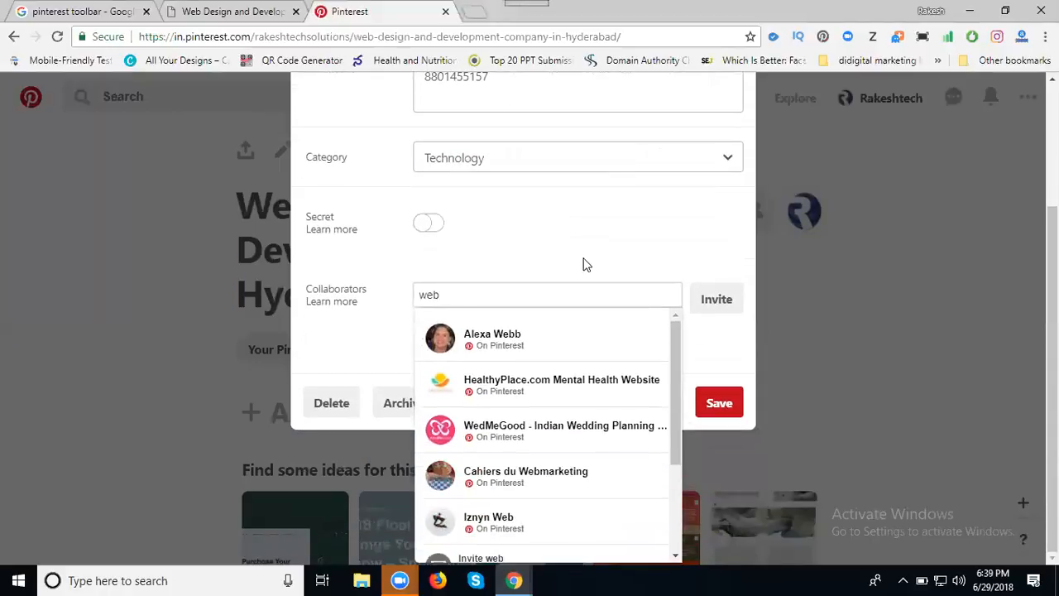
{"action": "left_click", "coordinate": [523, 343]}
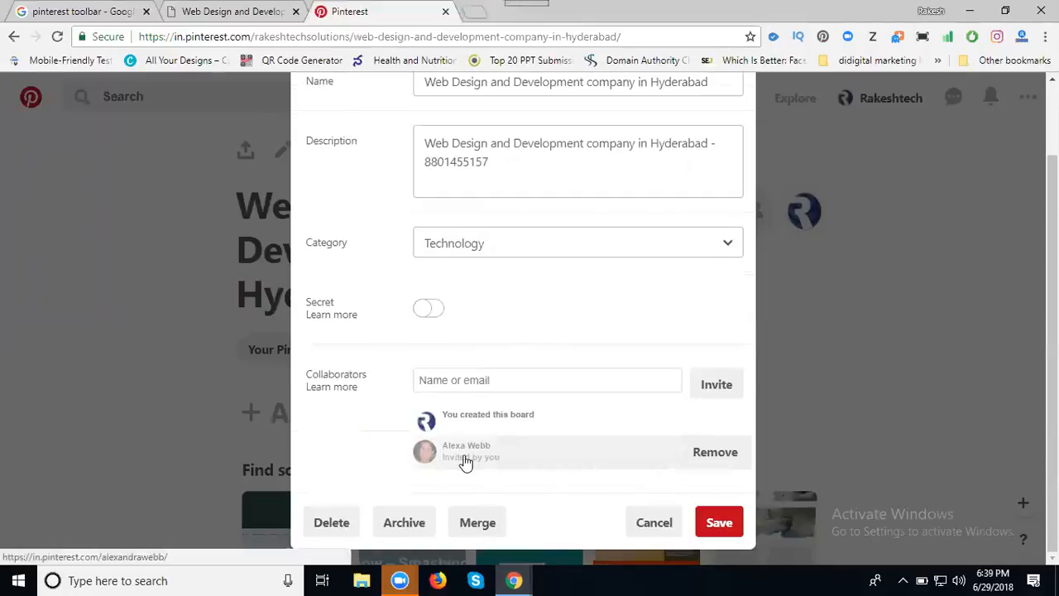
{"action": "left_click", "coordinate": [472, 380]}
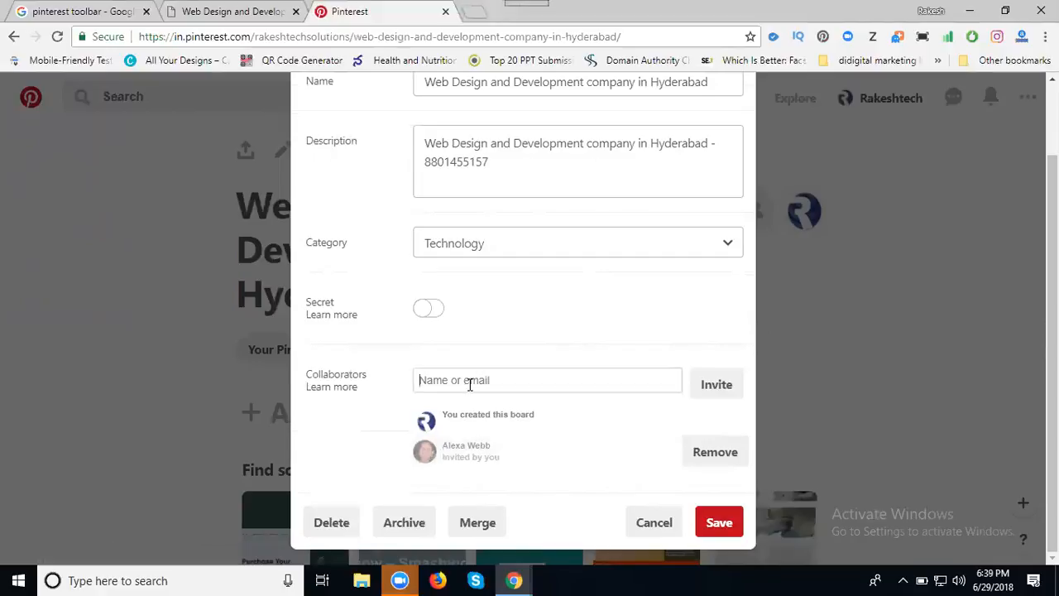
{"action": "type", "text": "web de"}
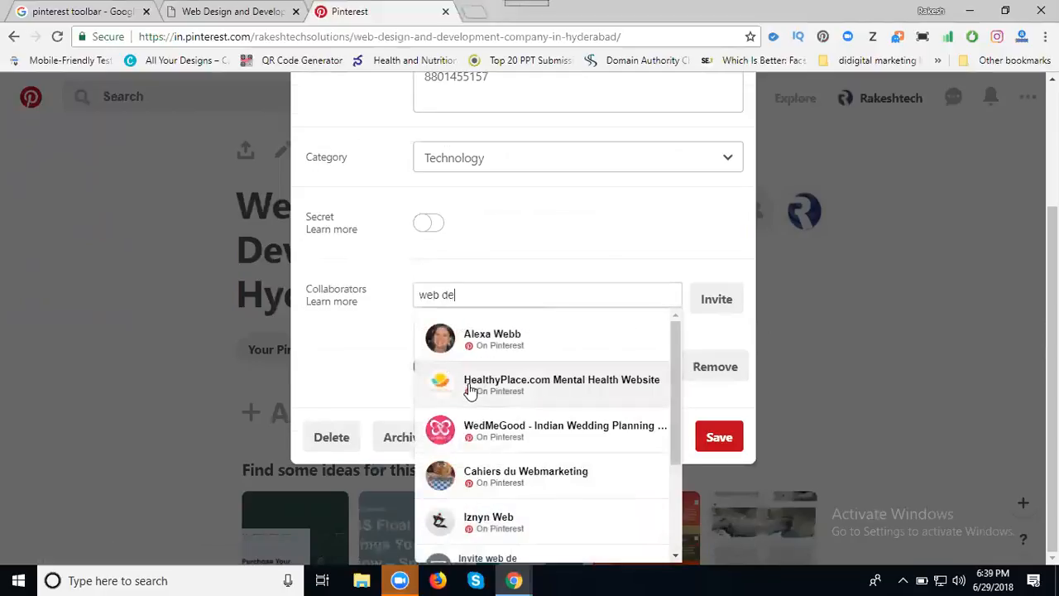
{"action": "type", "text": "sign"}
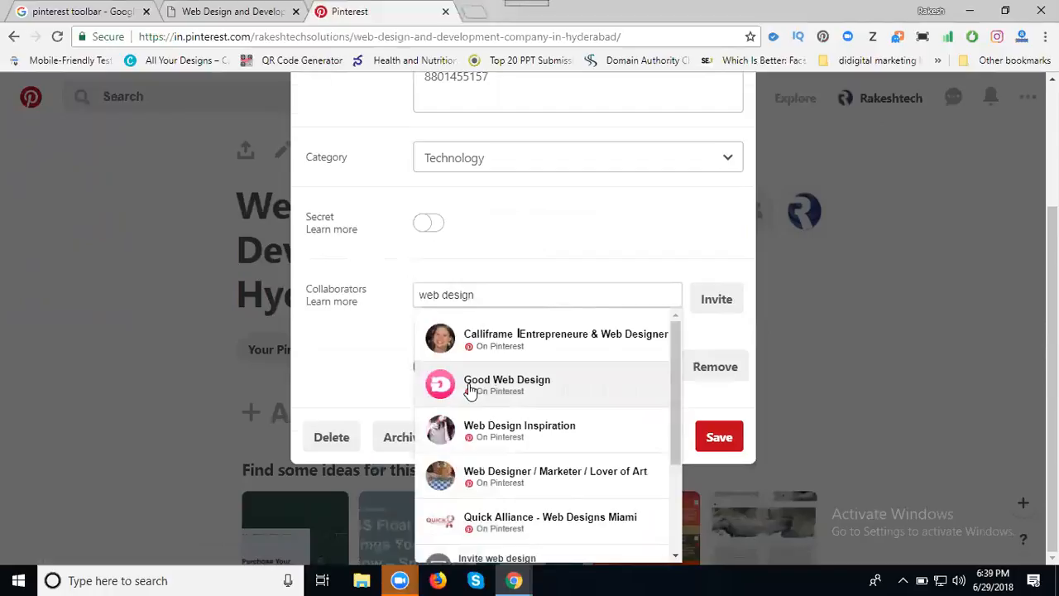
{"action": "triple_click", "coordinate": [502, 294]}
{"action": "key", "text": "ctrl+c"}
{"action": "left_click", "coordinate": [497, 343]}
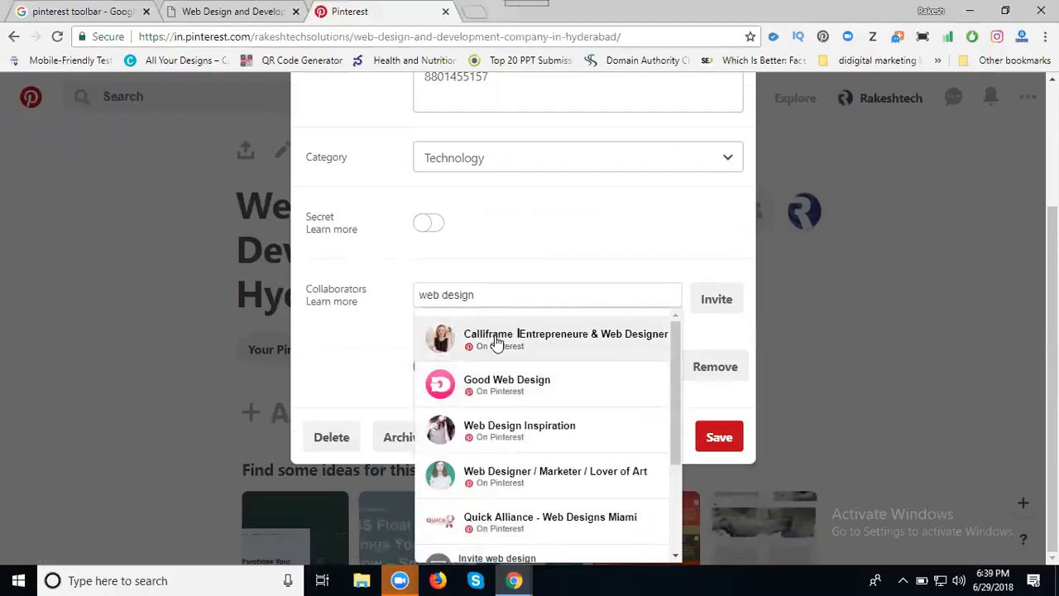
{"action": "left_click", "coordinate": [490, 353]}
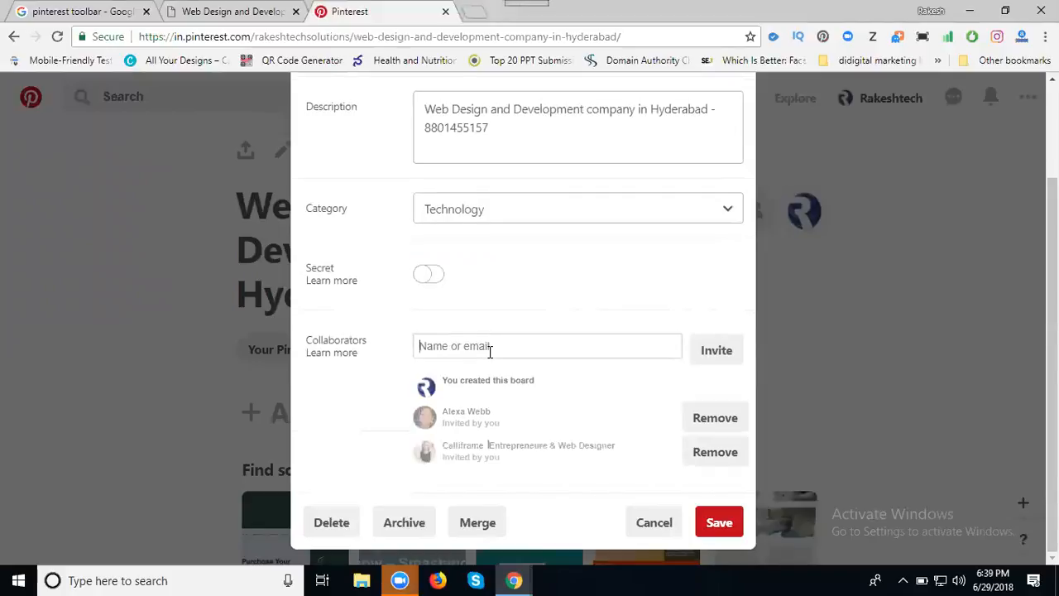
{"action": "key", "text": "ctrl+v"}
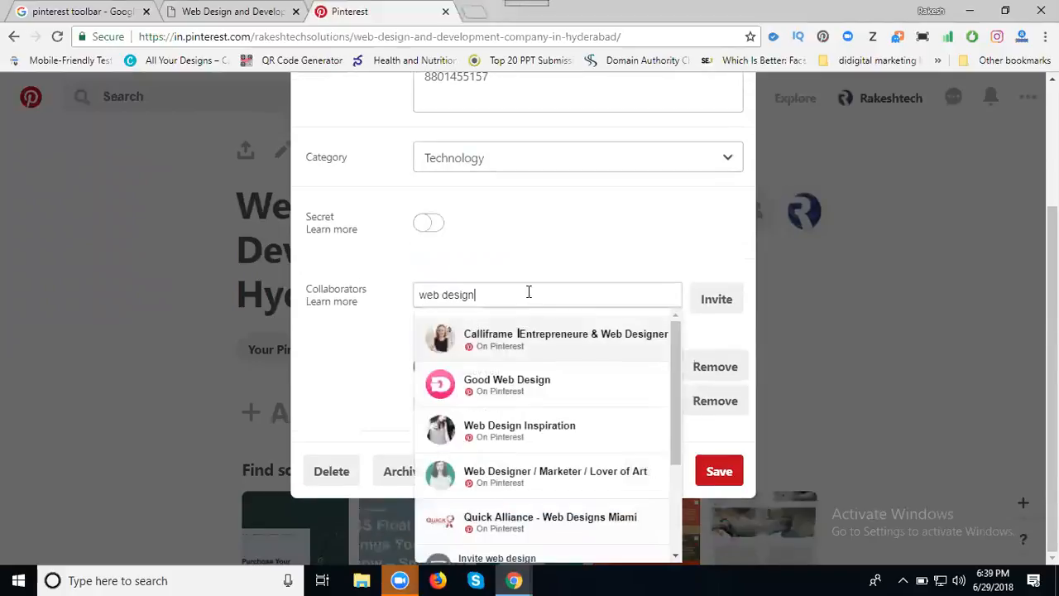
{"action": "left_click", "coordinate": [504, 386]}
Invite Web Design Inspiration, then try inviting a collaborator searched as 'web development'.
{"action": "left_click", "coordinate": [509, 324]}
{"action": "type", "text": "web design"}
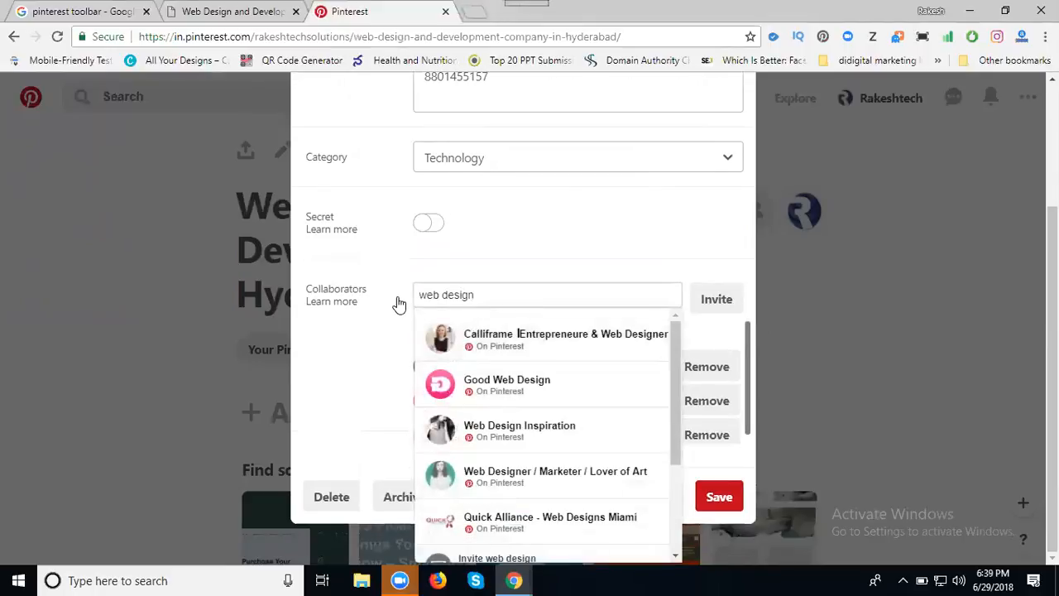
{"action": "left_click", "coordinate": [489, 445]}
{"action": "left_click", "coordinate": [490, 319]}
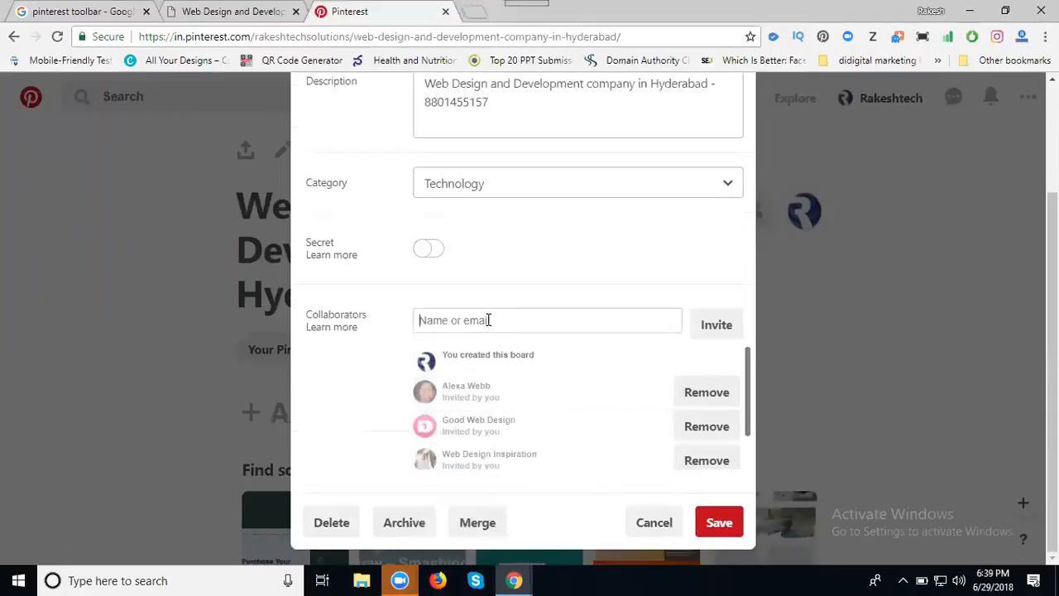
{"action": "type", "text": "web devlopem"}
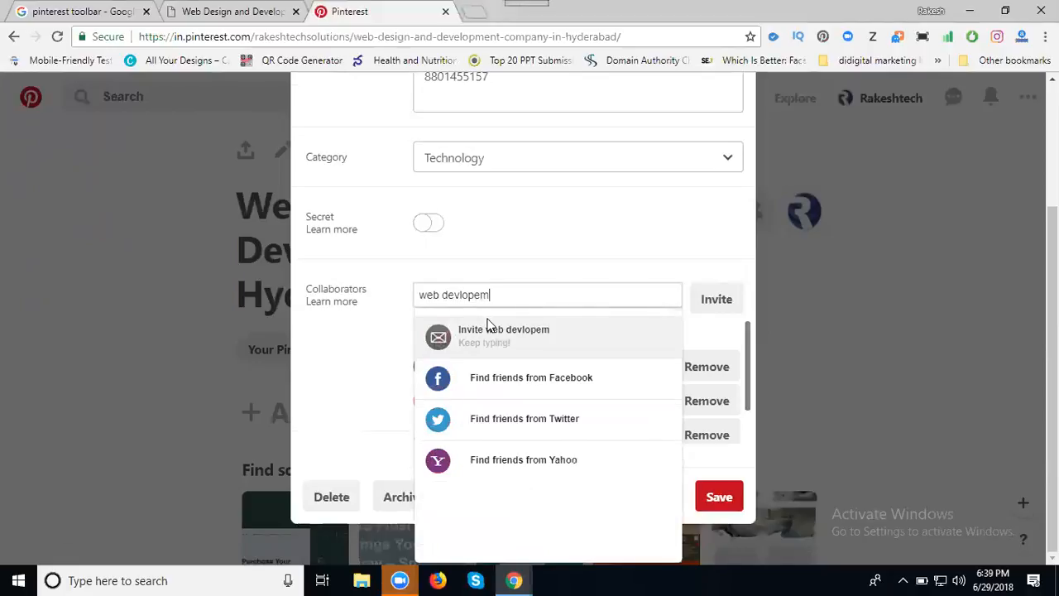
{"action": "type", "text": "ent"}
{"action": "key", "text": "ctrl+a"}
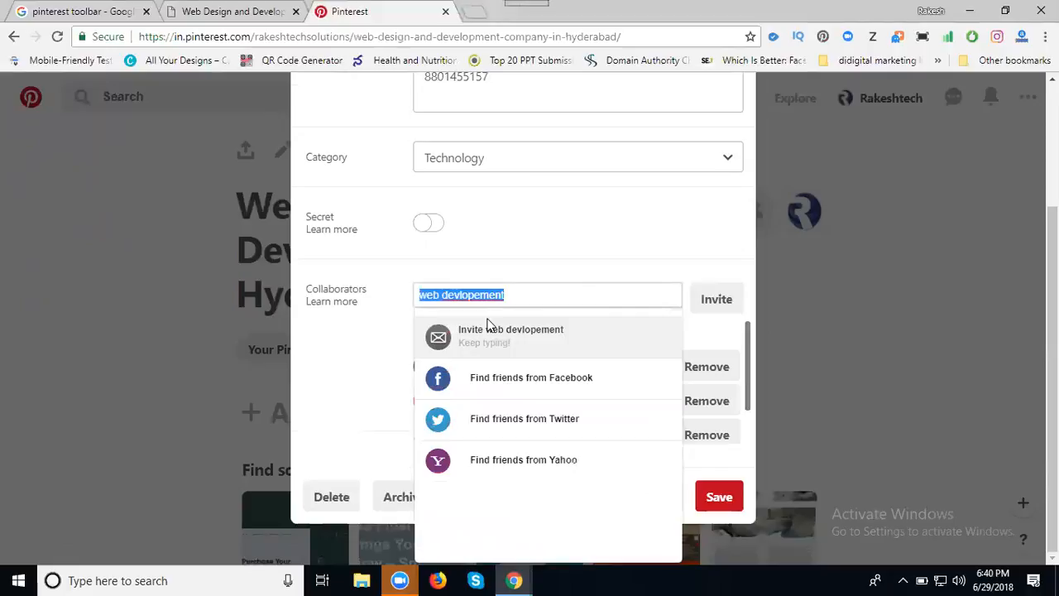
{"action": "left_click", "coordinate": [482, 296]}
{"action": "key", "text": "BackSpace"}
{"action": "key", "text": "ctrl+a"}
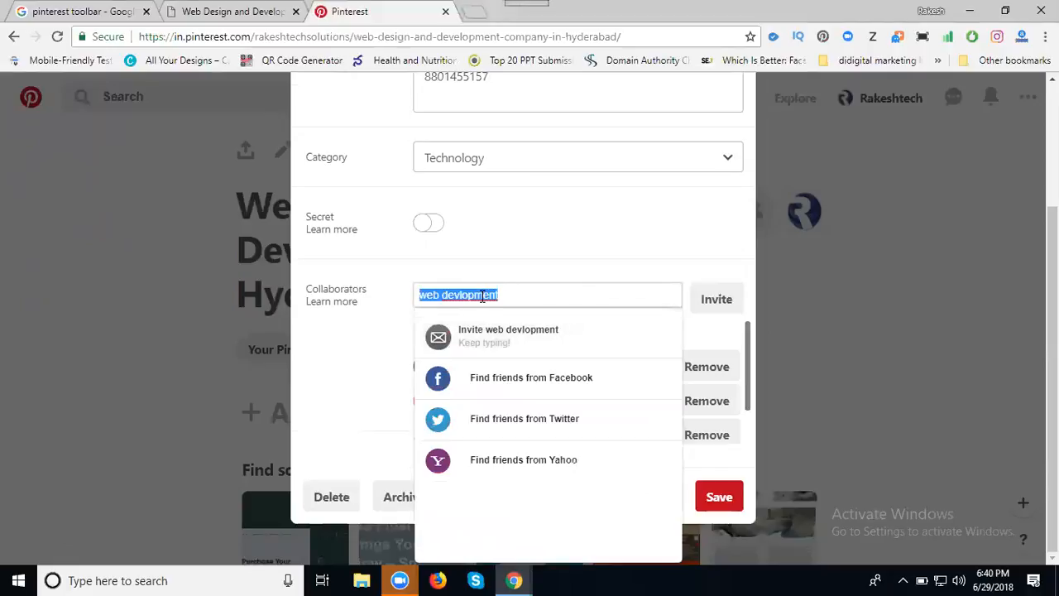
{"action": "key", "text": "Return"}
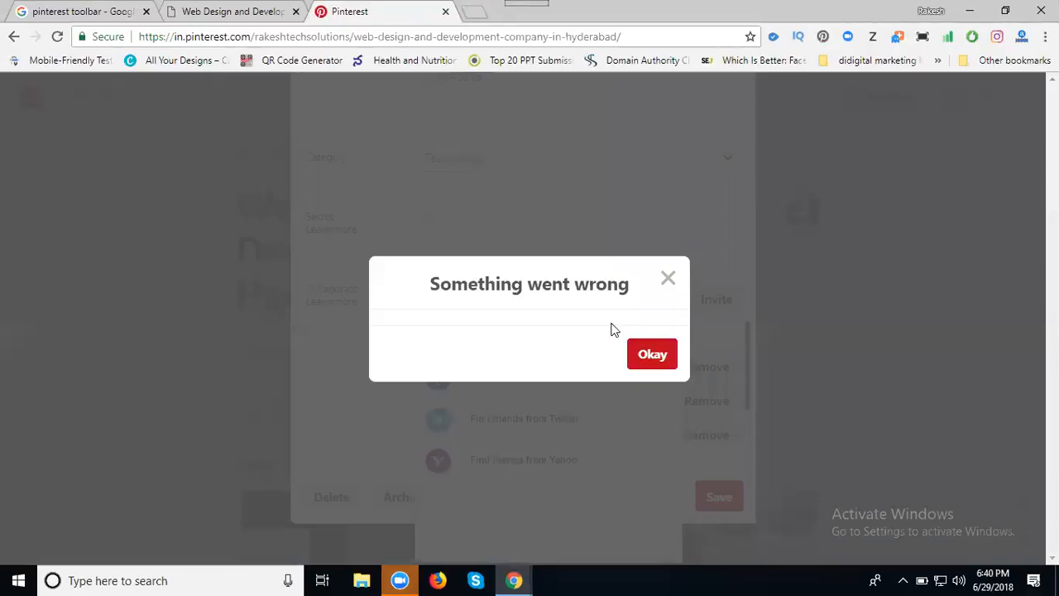
Dismiss the error, search 'web design' again, try inviting another suggestion, and dismiss the repeated error.
{"action": "left_click", "coordinate": [668, 278]}
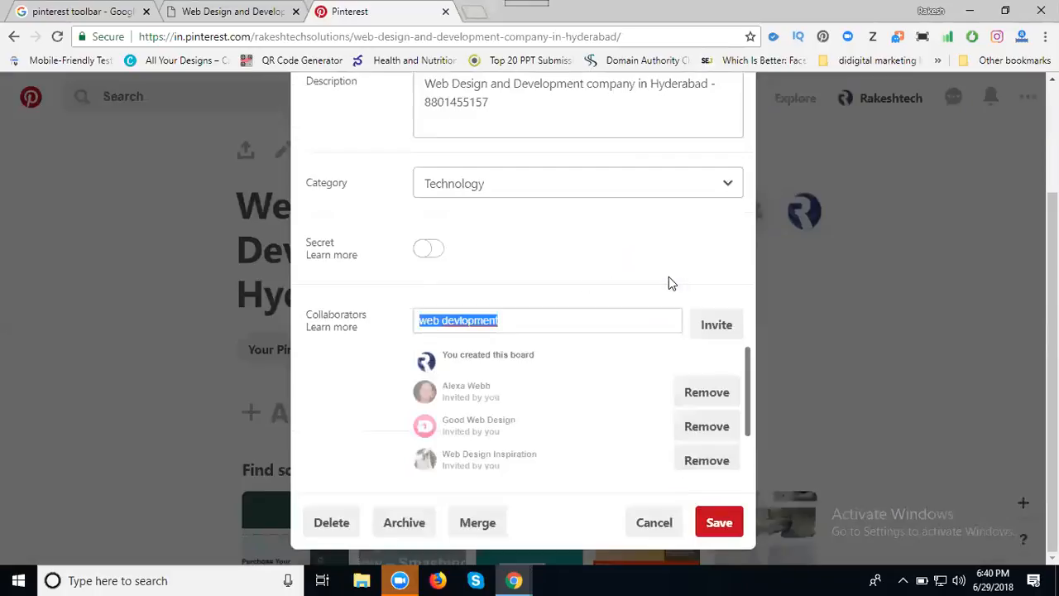
{"action": "double_click", "coordinate": [531, 314]}
{"action": "type", "text": "design"}
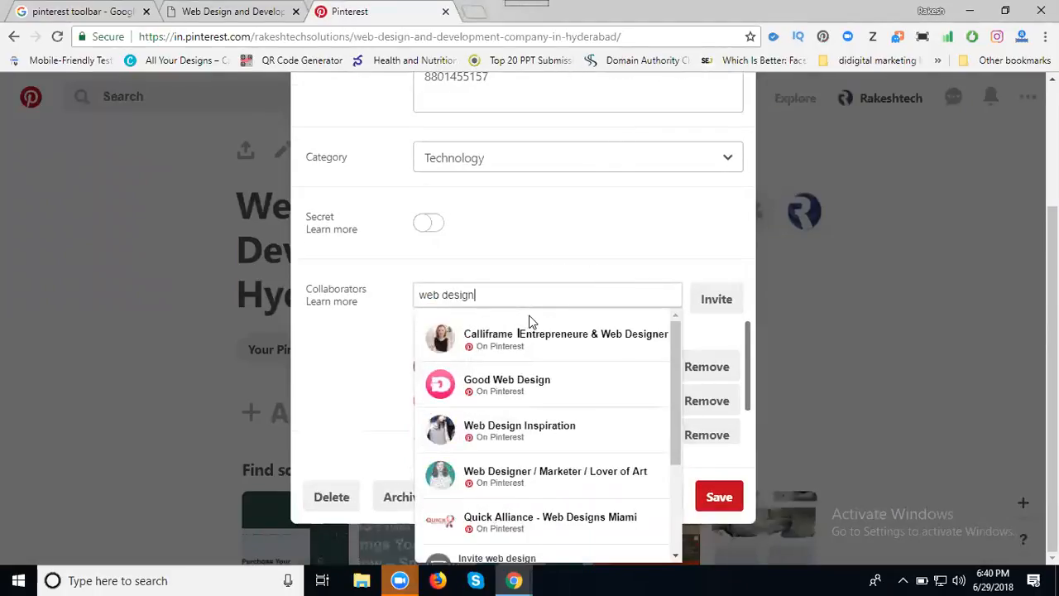
{"action": "key", "text": "ctrl+a"}
{"action": "scroll", "coordinate": [521, 381], "scroll_direction": "down", "scroll_amount": 1}
{"action": "scroll", "coordinate": [521, 380], "scroll_direction": "down", "scroll_amount": 1}
{"action": "left_click", "coordinate": [513, 404]}
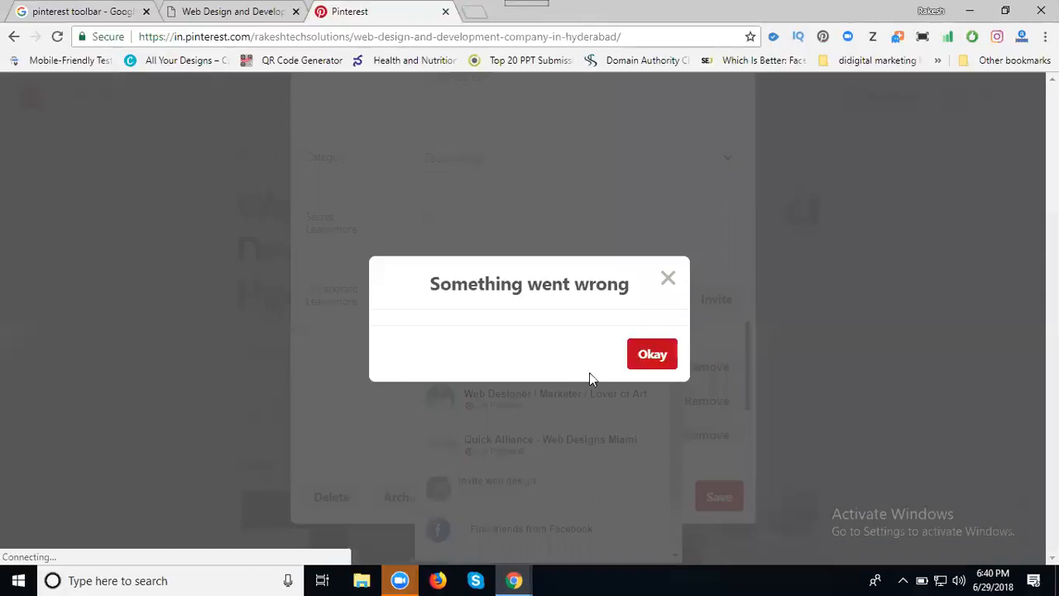
{"action": "left_click", "coordinate": [666, 279]}
{"action": "scroll", "coordinate": [622, 269], "scroll_direction": "down", "scroll_amount": 1}
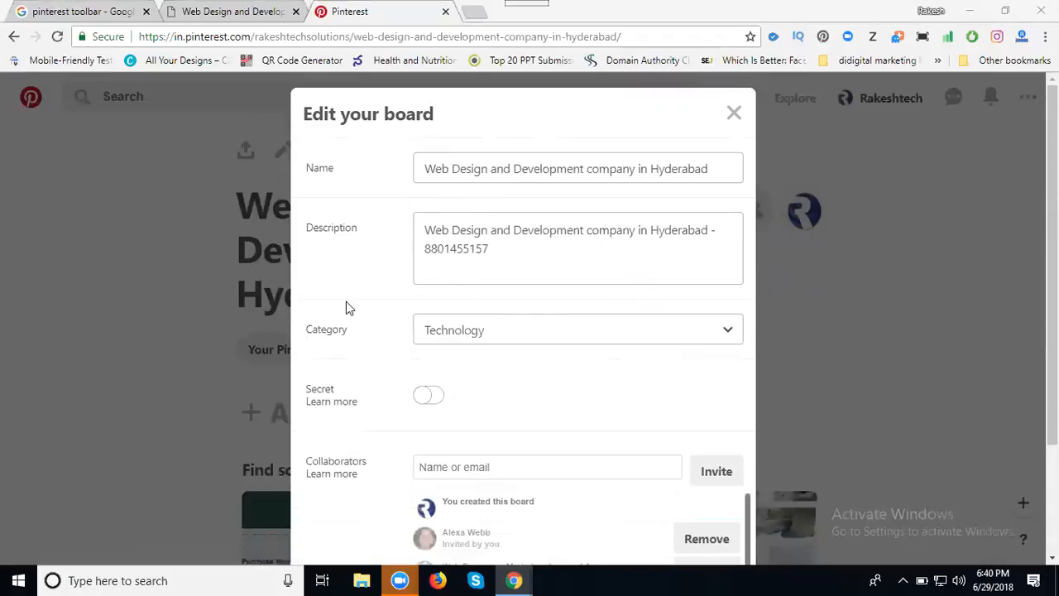
{"action": "scroll", "coordinate": [345, 308], "scroll_direction": "down", "scroll_amount": 3}
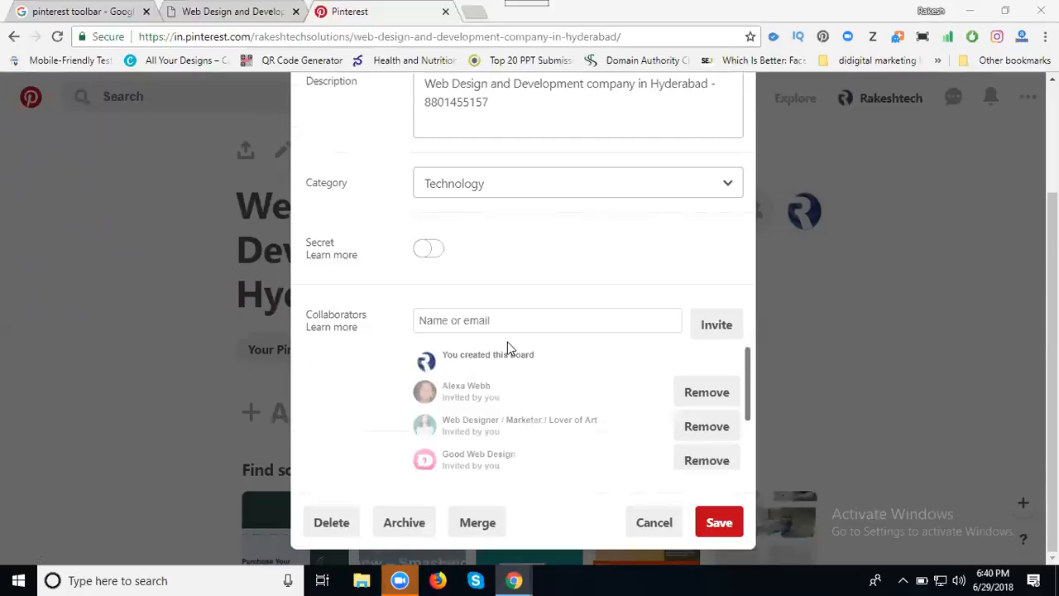
Toggle Secret on and back off so the board stays public, then save the settings.
{"action": "left_click", "coordinate": [430, 250]}
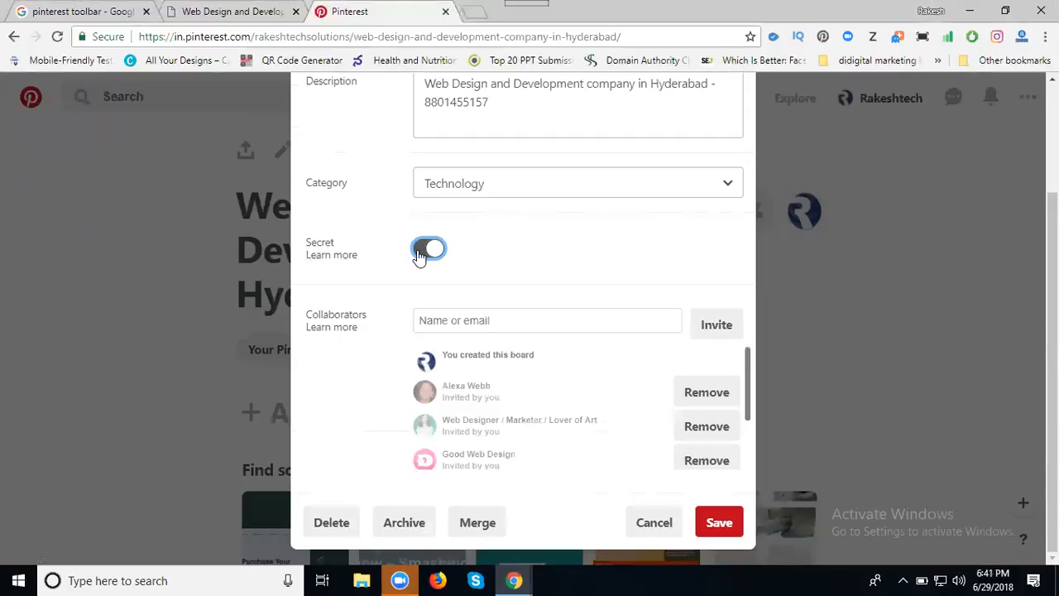
{"action": "left_click", "coordinate": [420, 252]}
{"action": "left_click", "coordinate": [724, 529]}
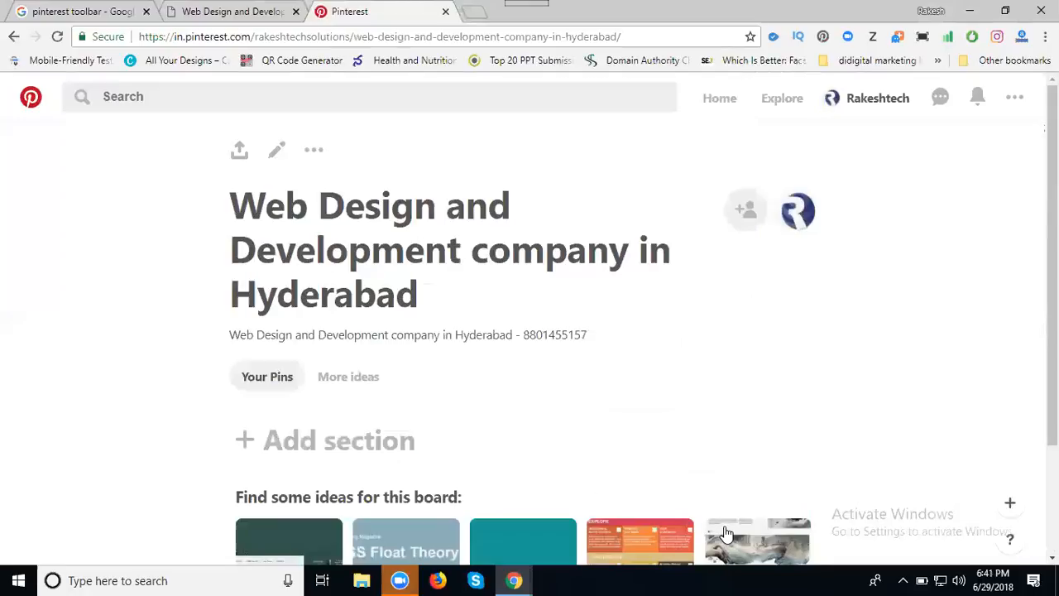
Reload the empty board and bring up its Upload a Pin / Save from a website choices.
{"action": "scroll", "coordinate": [645, 313], "scroll_direction": "down", "scroll_amount": 2}
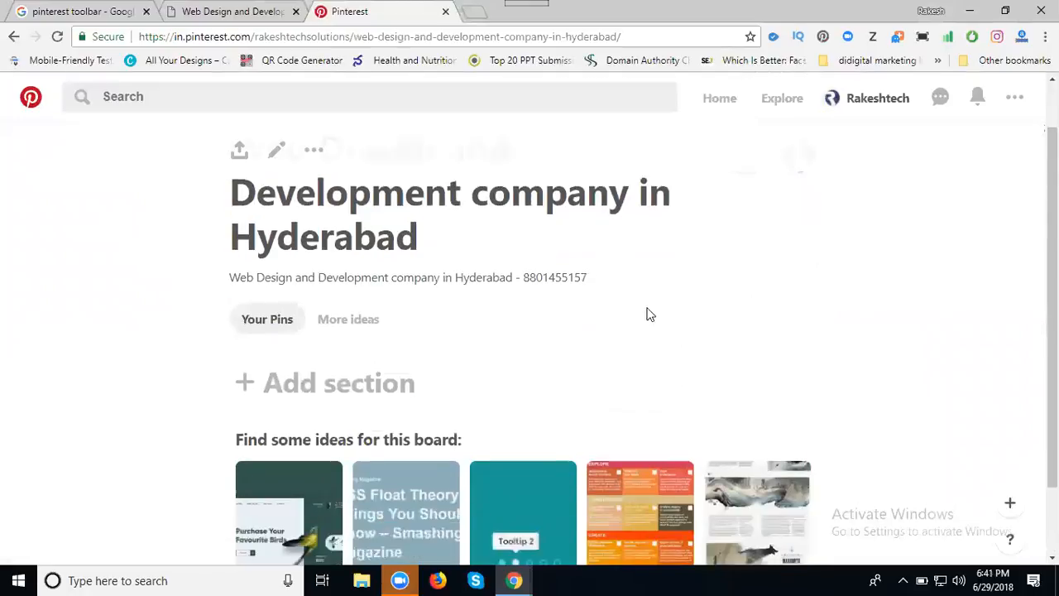
{"action": "scroll", "coordinate": [637, 311], "scroll_direction": "up", "scroll_amount": 2}
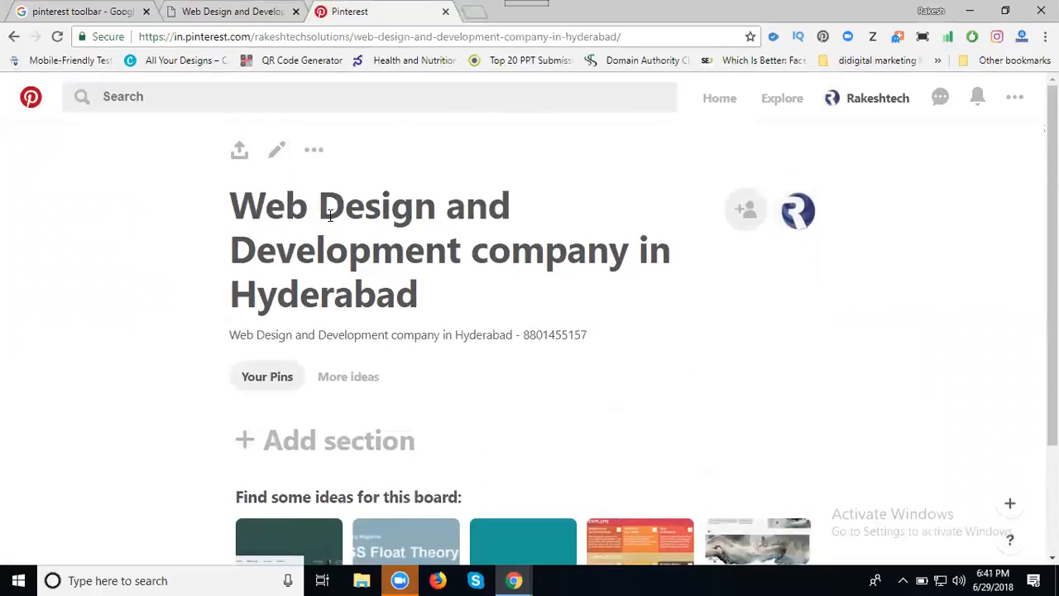
{"action": "left_click", "coordinate": [58, 42]}
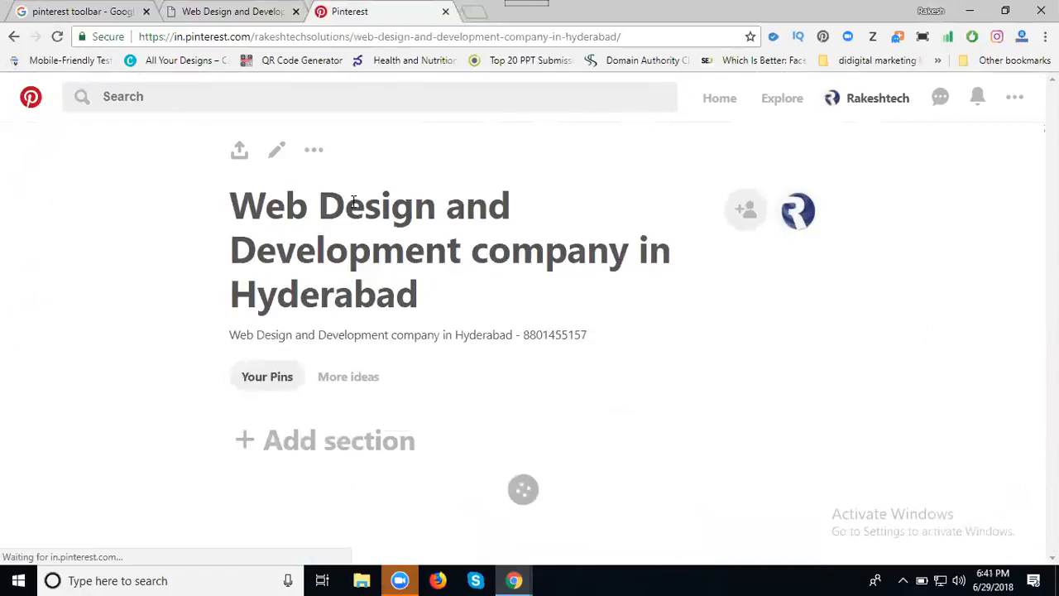
{"action": "scroll", "coordinate": [353, 201], "scroll_direction": "down", "scroll_amount": 2}
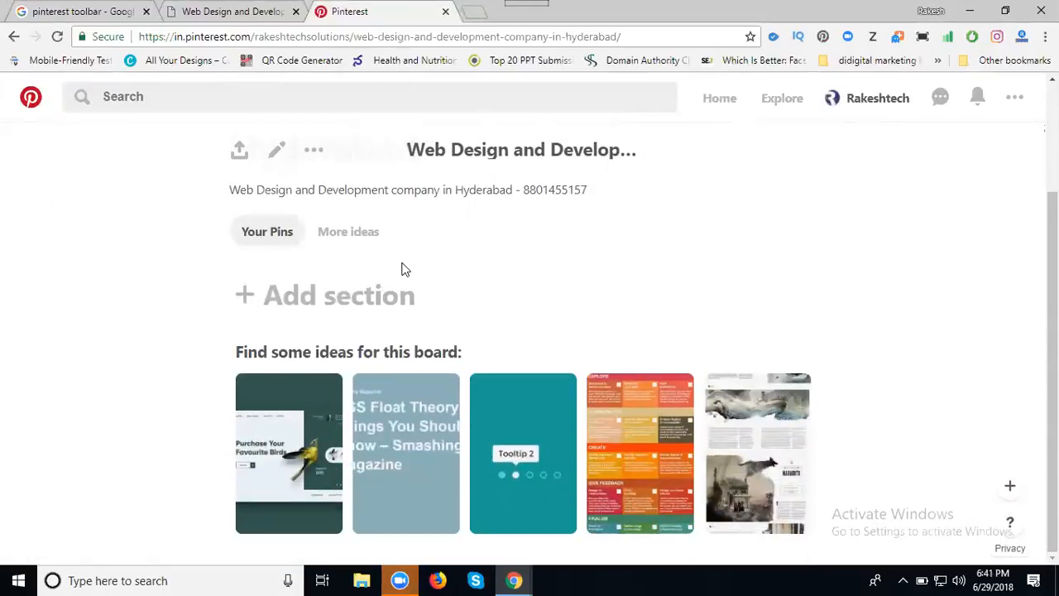
{"action": "left_click", "coordinate": [1012, 490]}
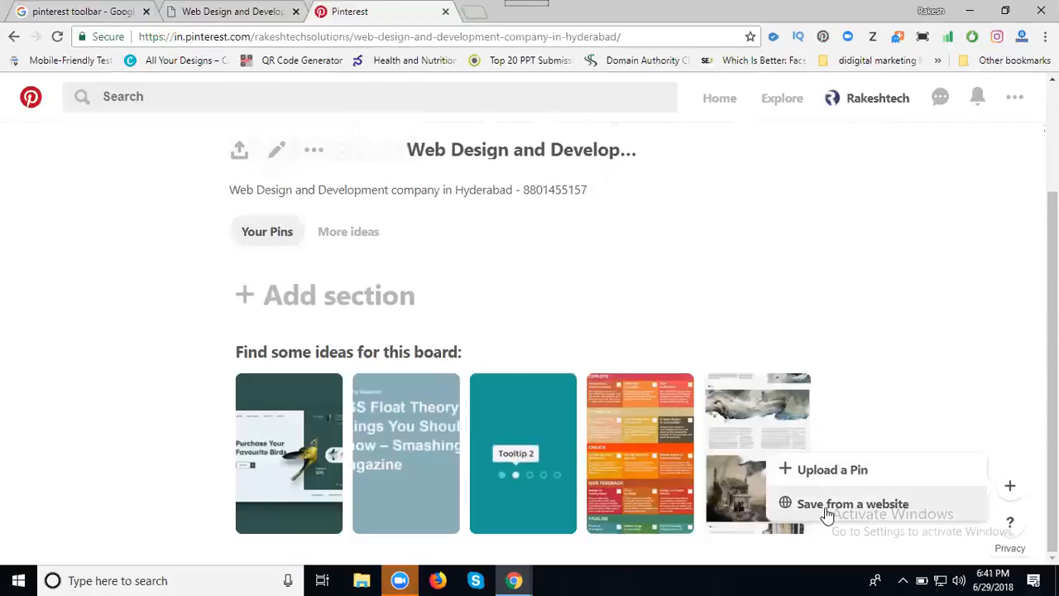
{"action": "scroll", "coordinate": [483, 269], "scroll_direction": "up", "scroll_amount": 2}
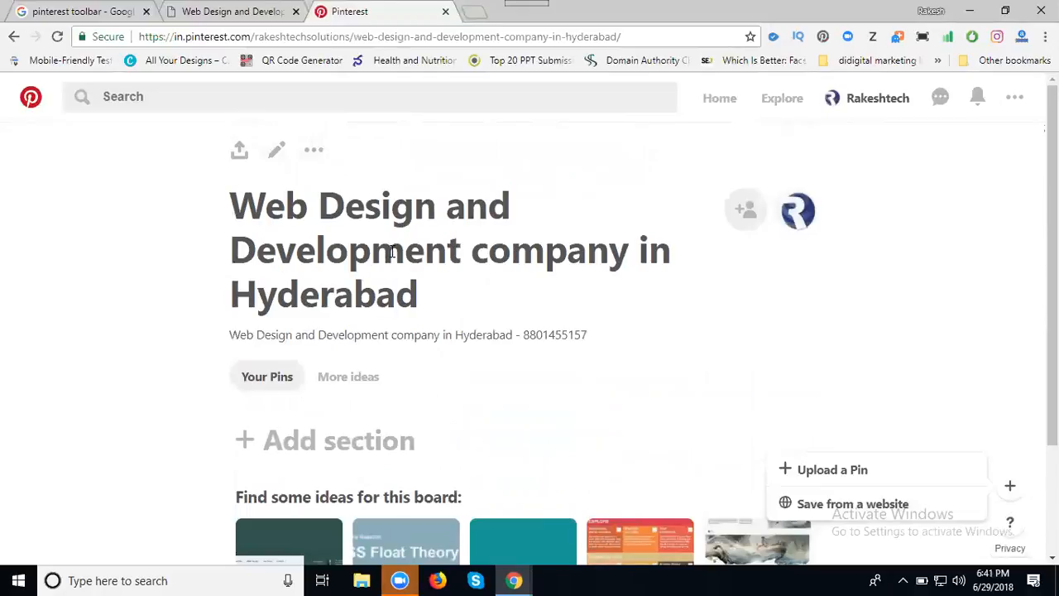
{"action": "left_click", "coordinate": [237, 17]}
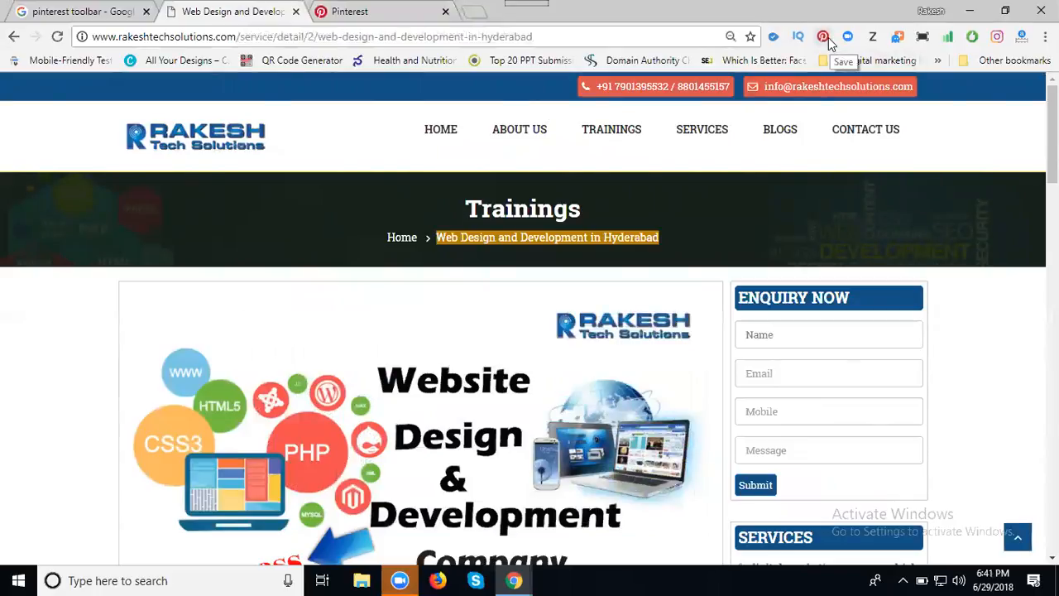
Try saving the page image, search boards for 'we', then close the board chooser unsaved.
{"action": "mouse_move", "coordinate": [290, 348]}
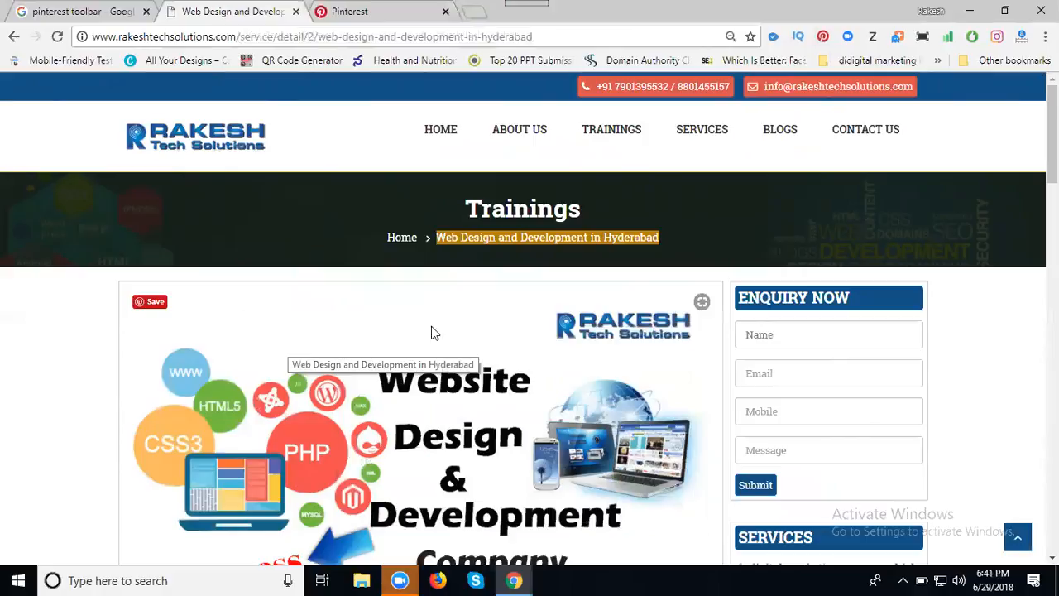
{"action": "left_click", "coordinate": [155, 303]}
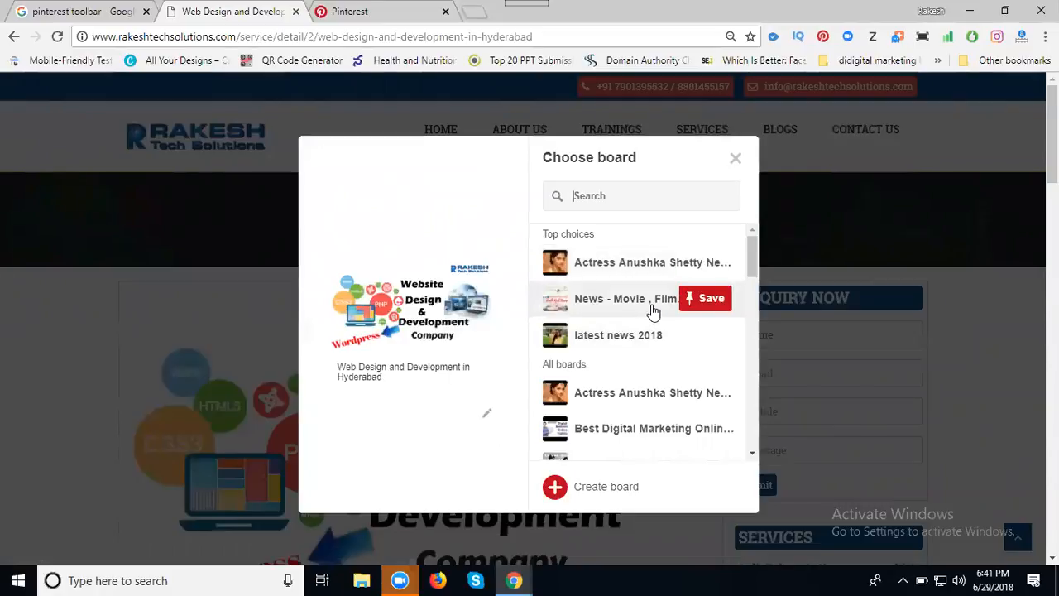
{"action": "scroll", "coordinate": [654, 309], "scroll_direction": "down", "scroll_amount": 3}
{"action": "scroll", "coordinate": [654, 308], "scroll_direction": "down", "scroll_amount": 6}
{"action": "scroll", "coordinate": [654, 308], "scroll_direction": "down", "scroll_amount": 6}
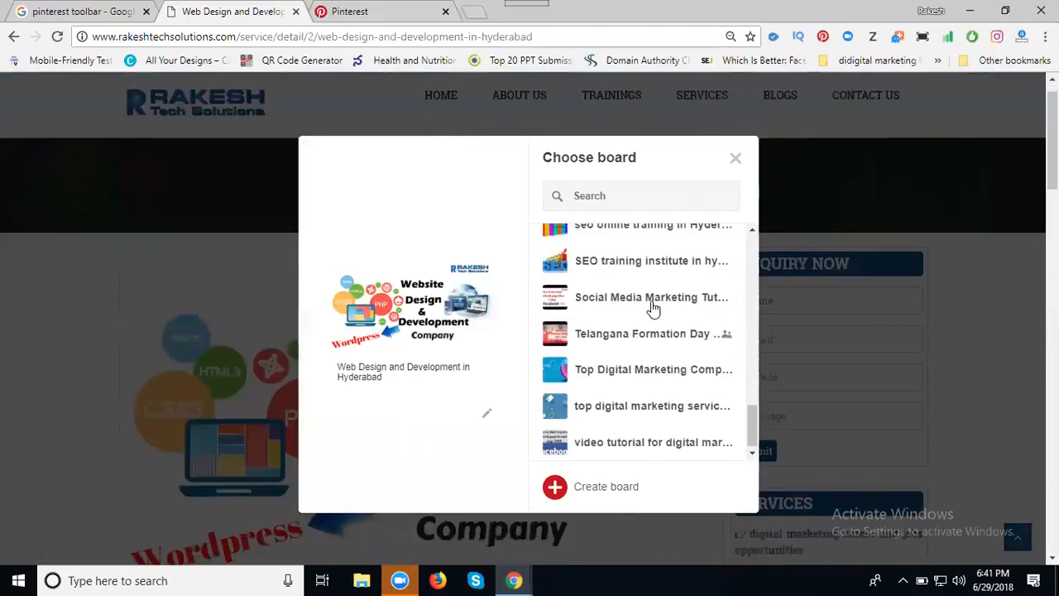
{"action": "scroll", "coordinate": [650, 403], "scroll_direction": "up", "scroll_amount": 5}
{"action": "scroll", "coordinate": [651, 403], "scroll_direction": "up", "scroll_amount": 5}
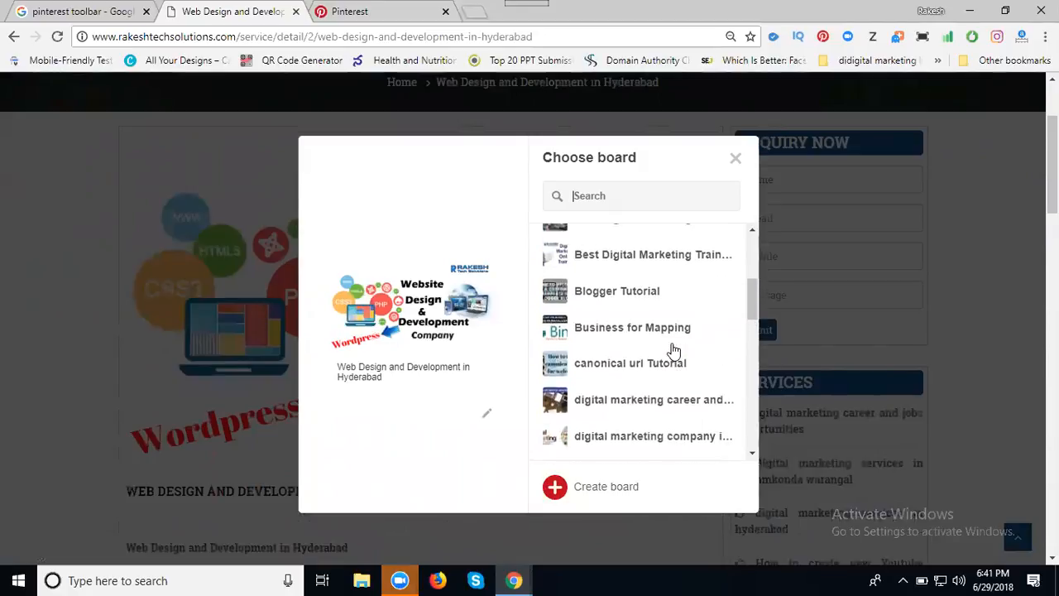
{"action": "scroll", "coordinate": [675, 351], "scroll_direction": "up", "scroll_amount": 5}
{"action": "mouse_move", "coordinate": [636, 263]}
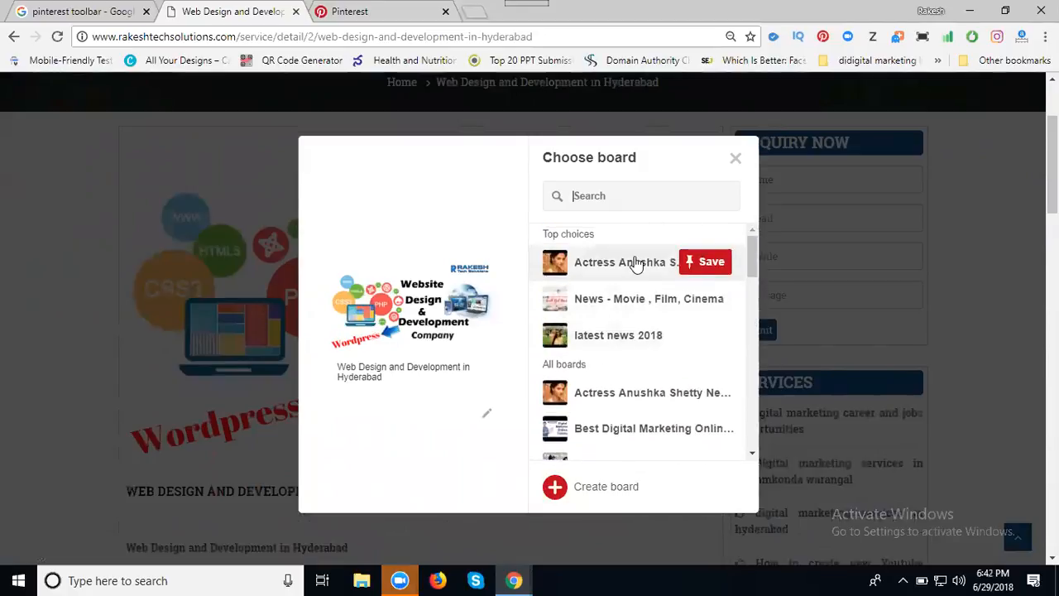
{"action": "type", "text": "we"}
{"action": "double_click", "coordinate": [622, 200]}
{"action": "left_click", "coordinate": [735, 159]}
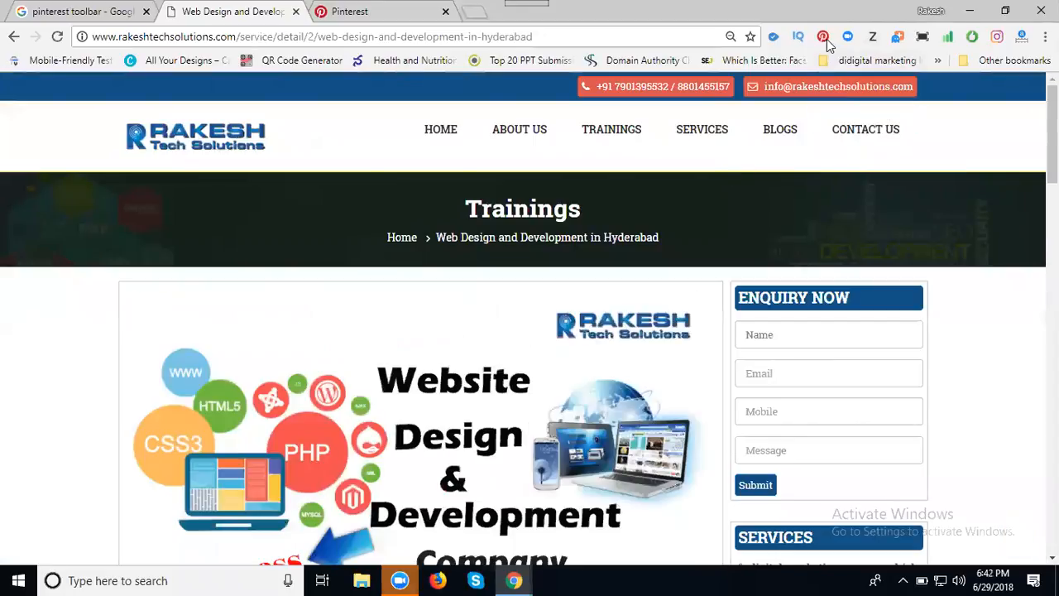
Pin the Website Design & Development image to the Hyderabad web design board via the extension.
{"action": "left_click", "coordinate": [825, 39]}
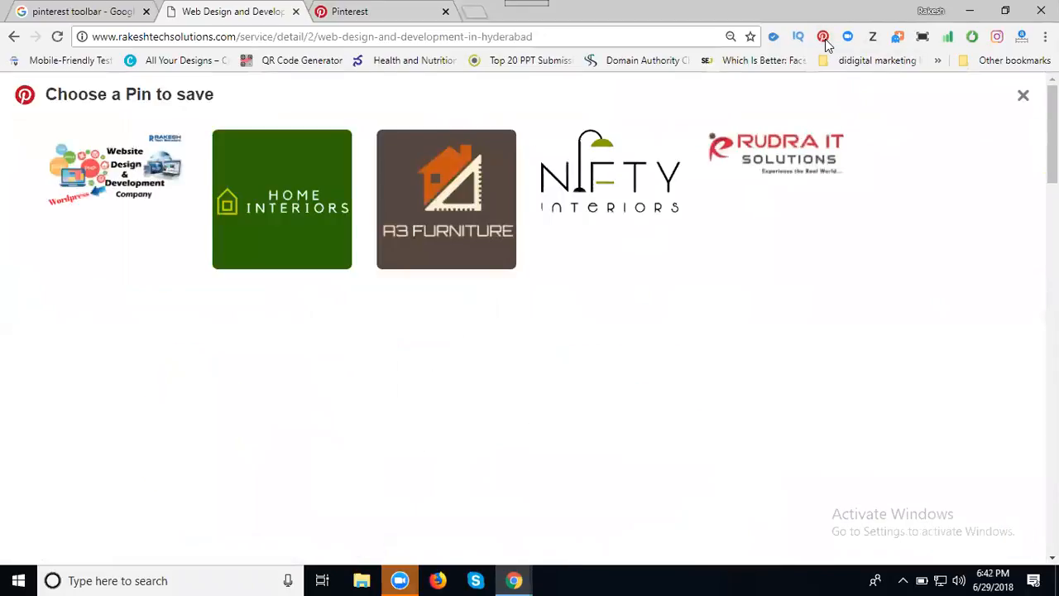
{"action": "left_click", "coordinate": [61, 146]}
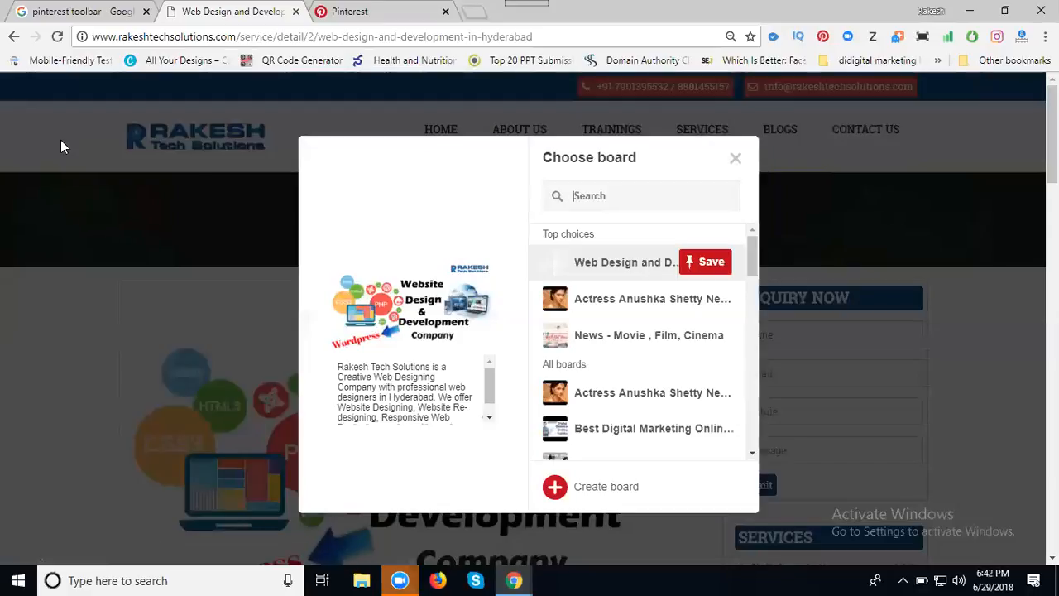
{"action": "left_click", "coordinate": [713, 264]}
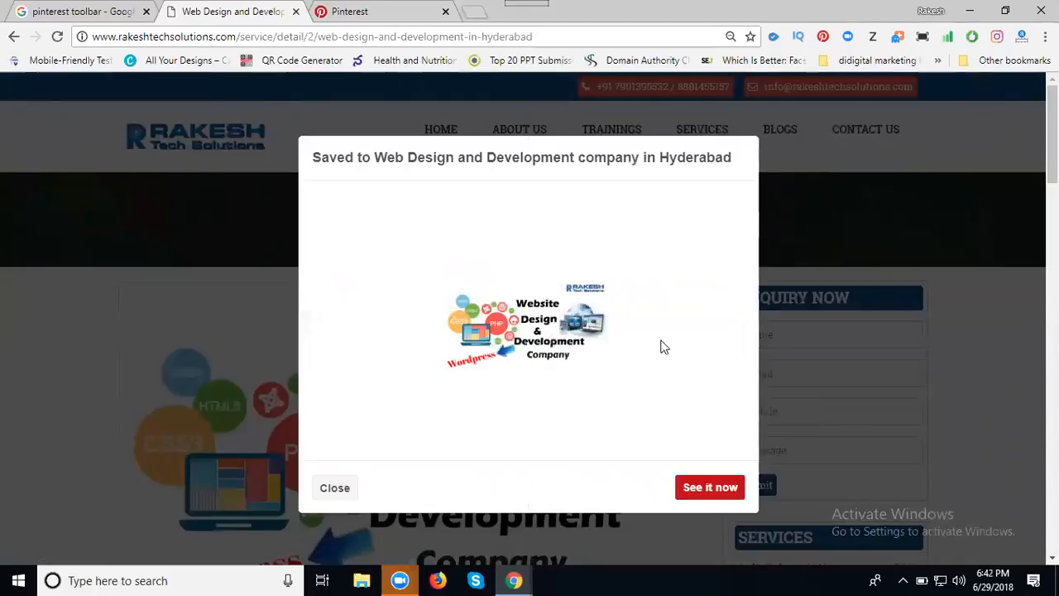
{"action": "left_click", "coordinate": [326, 490]}
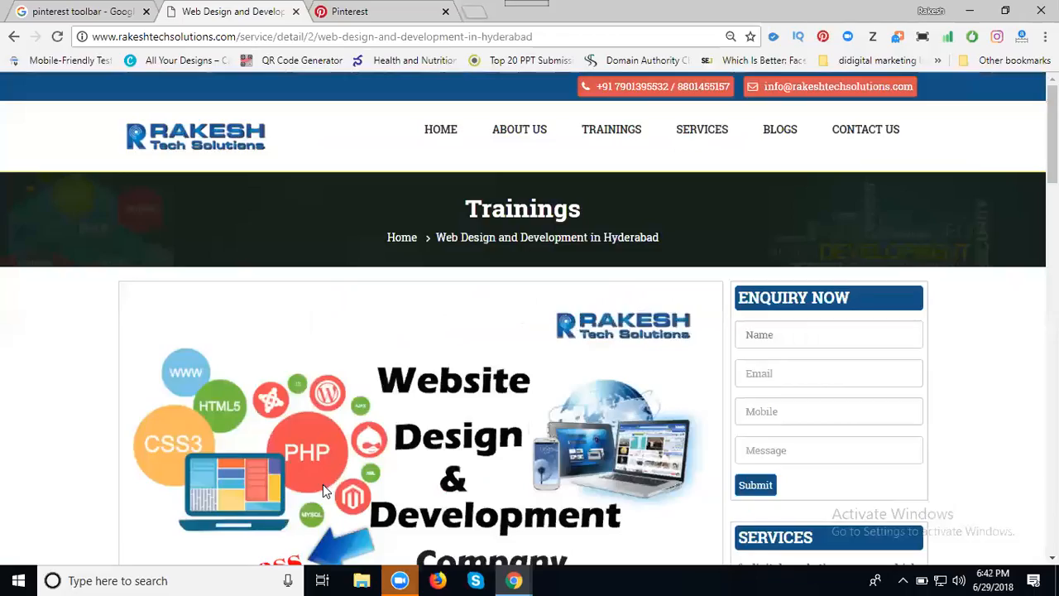
Reload the Hyderabad board to show the new pin and open its Edit this Pin details.
{"action": "left_click", "coordinate": [372, 12]}
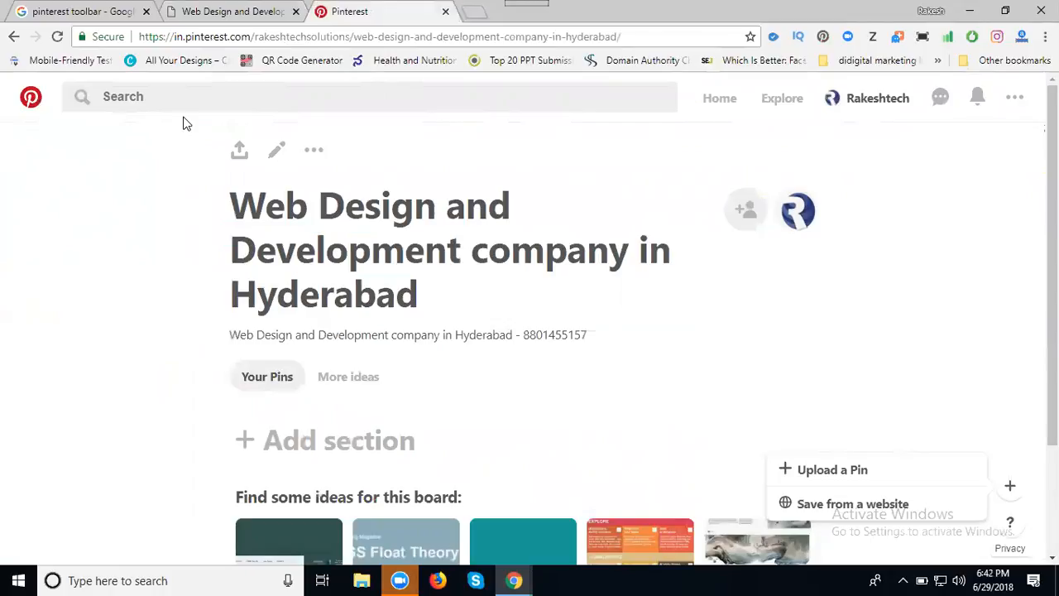
{"action": "left_click", "coordinate": [57, 37]}
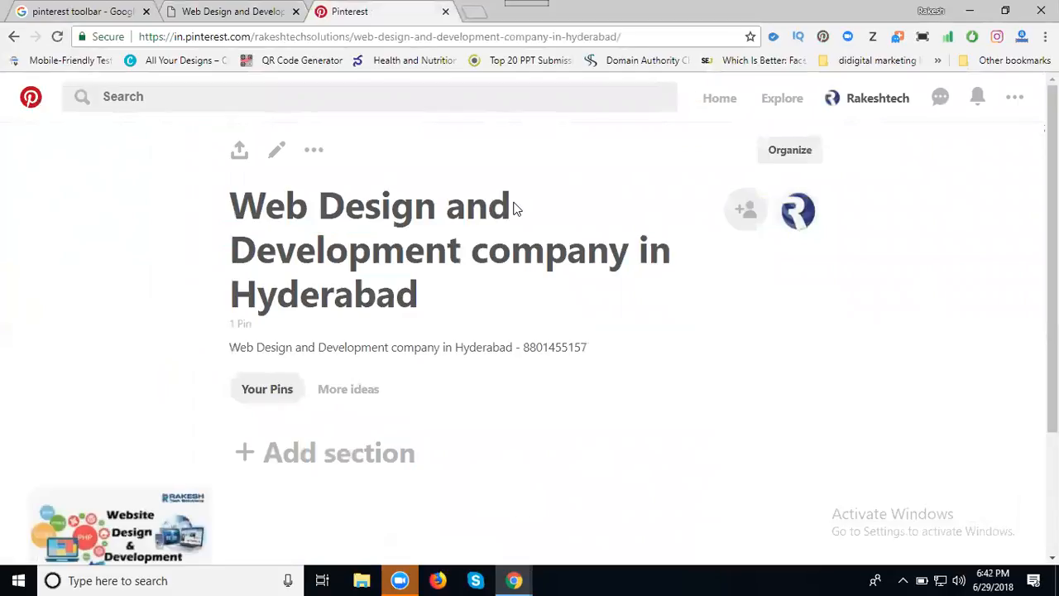
{"action": "scroll", "coordinate": [513, 207], "scroll_direction": "down", "scroll_amount": 2}
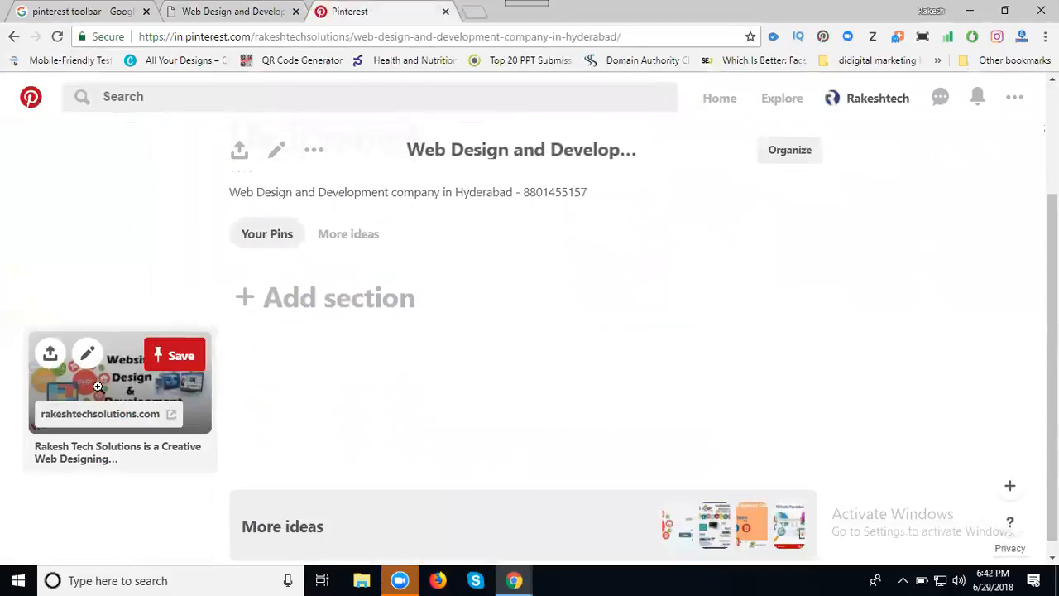
{"action": "left_click", "coordinate": [88, 358]}
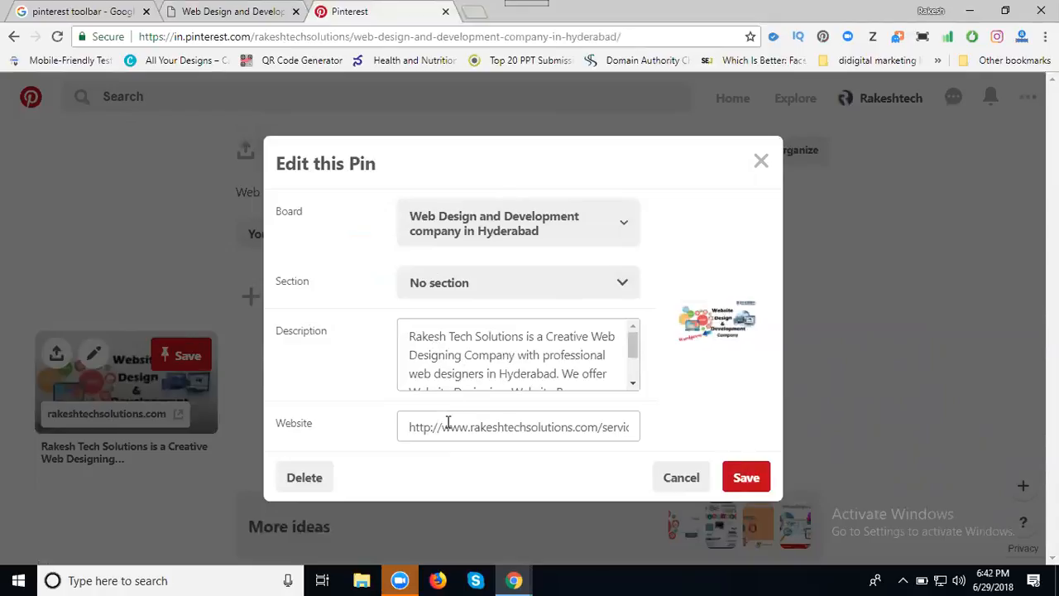
Save the pin's details, then select the address of the company's web design page.
{"action": "left_click", "coordinate": [745, 477]}
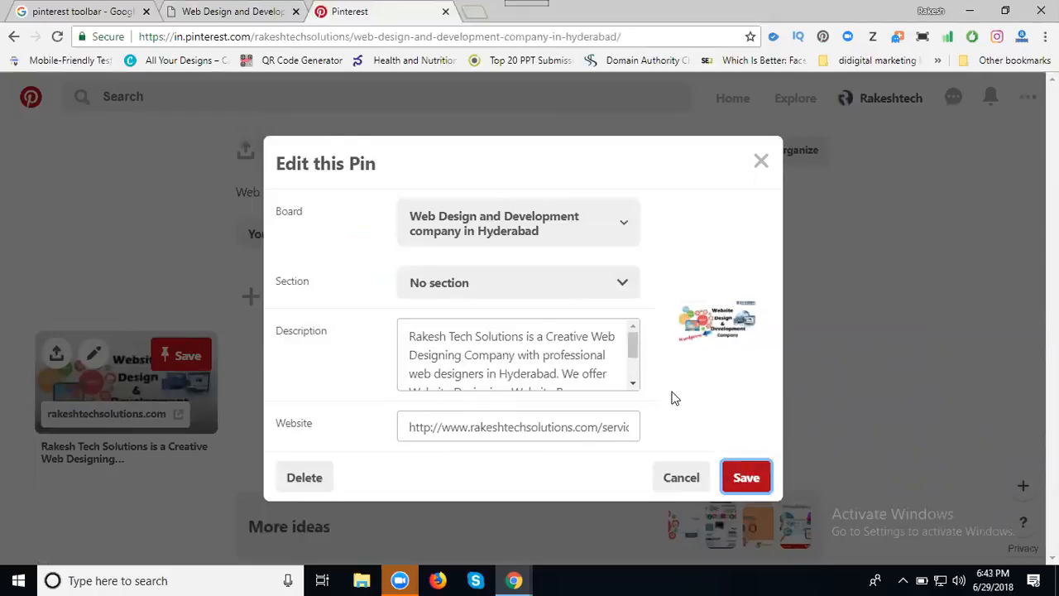
{"action": "left_click", "coordinate": [242, 16]}
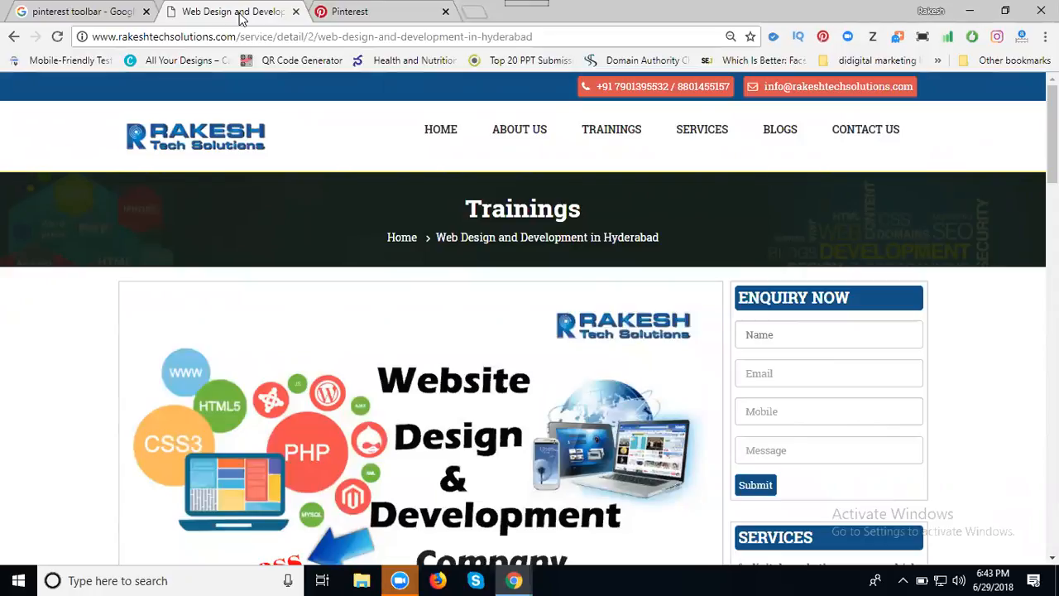
{"action": "left_click", "coordinate": [213, 37]}
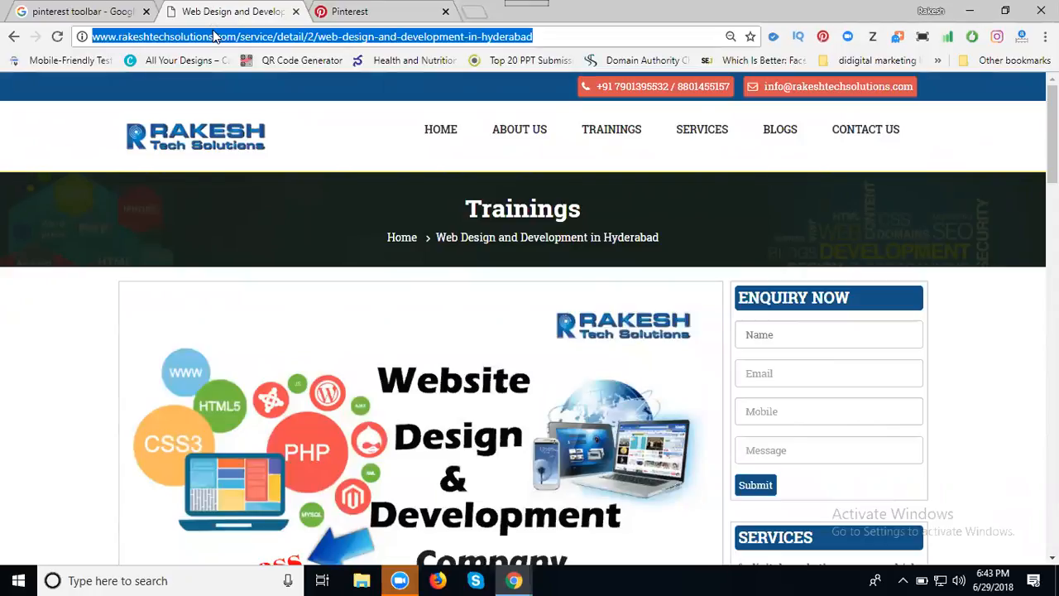
Open the Create Pin upload form from the board's round + button.
{"action": "left_click", "coordinate": [338, 10]}
{"action": "scroll", "coordinate": [189, 472], "scroll_direction": "down", "scroll_amount": 1}
{"action": "scroll", "coordinate": [184, 447], "scroll_direction": "down", "scroll_amount": 1}
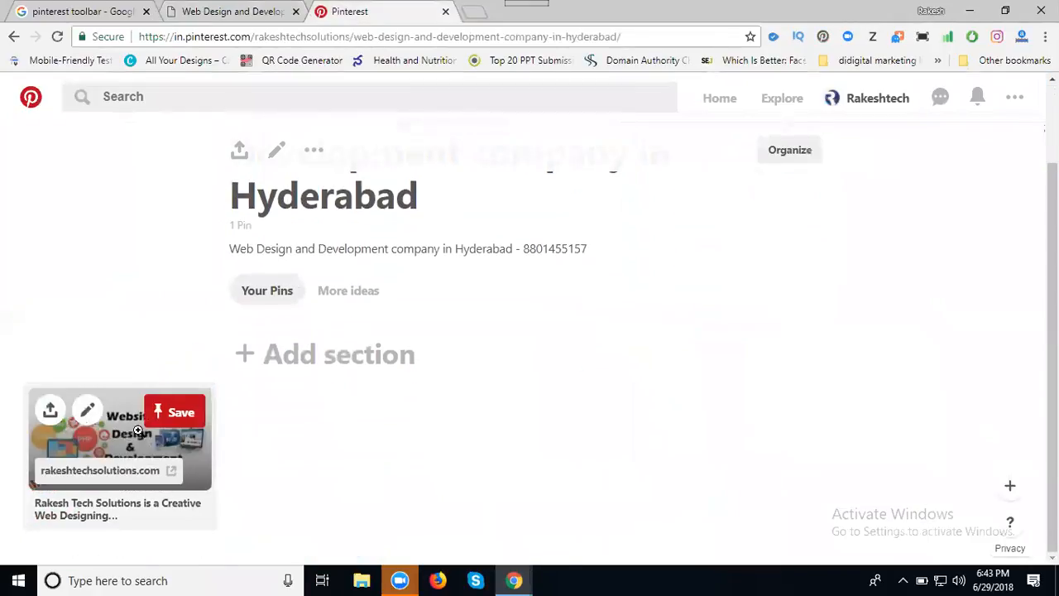
{"action": "left_click", "coordinate": [243, 10]}
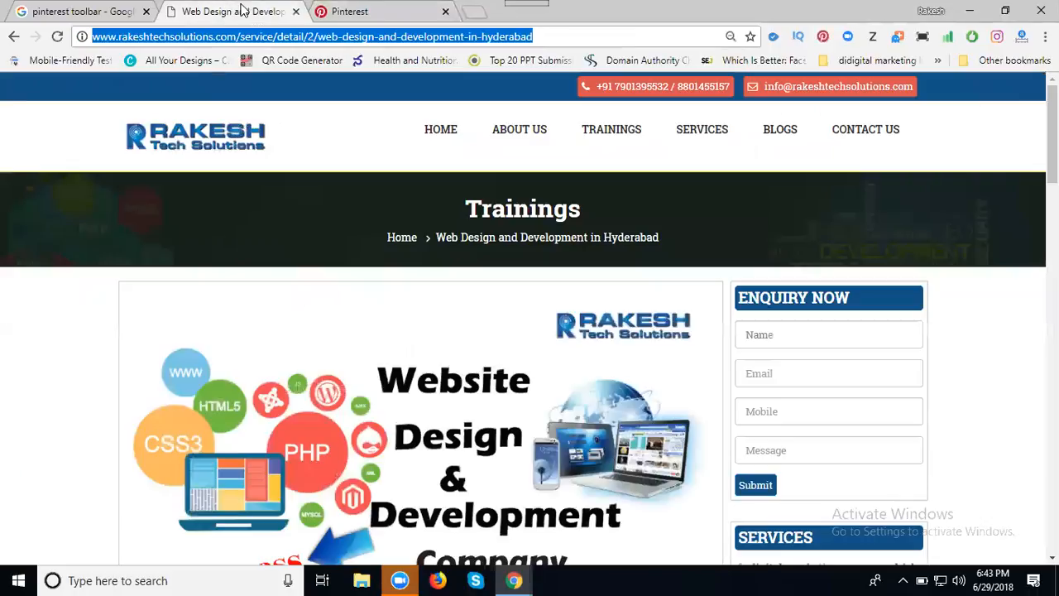
{"action": "left_click", "coordinate": [368, 11]}
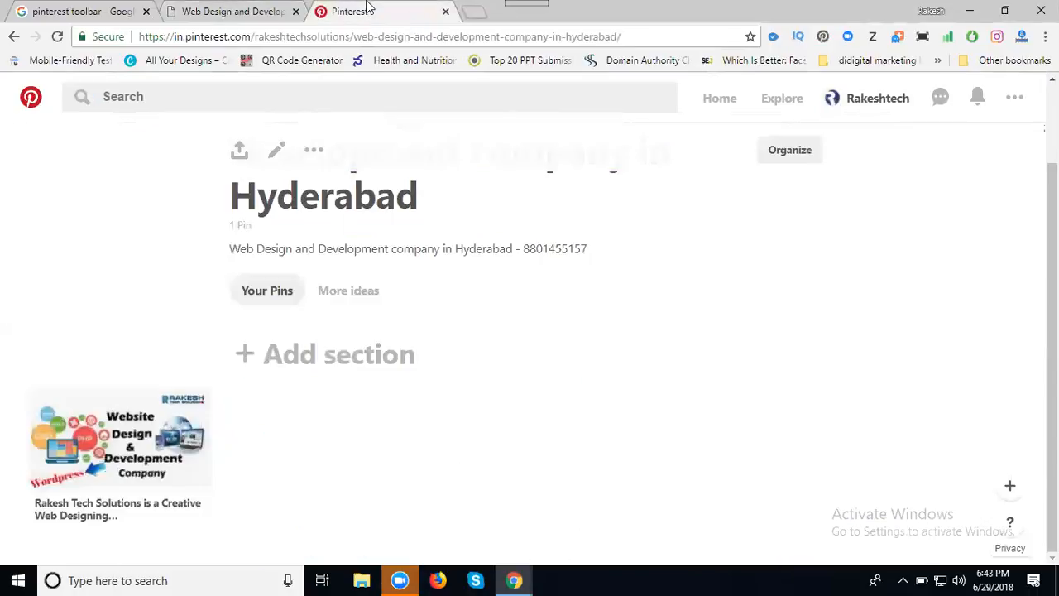
{"action": "left_click", "coordinate": [1010, 486]}
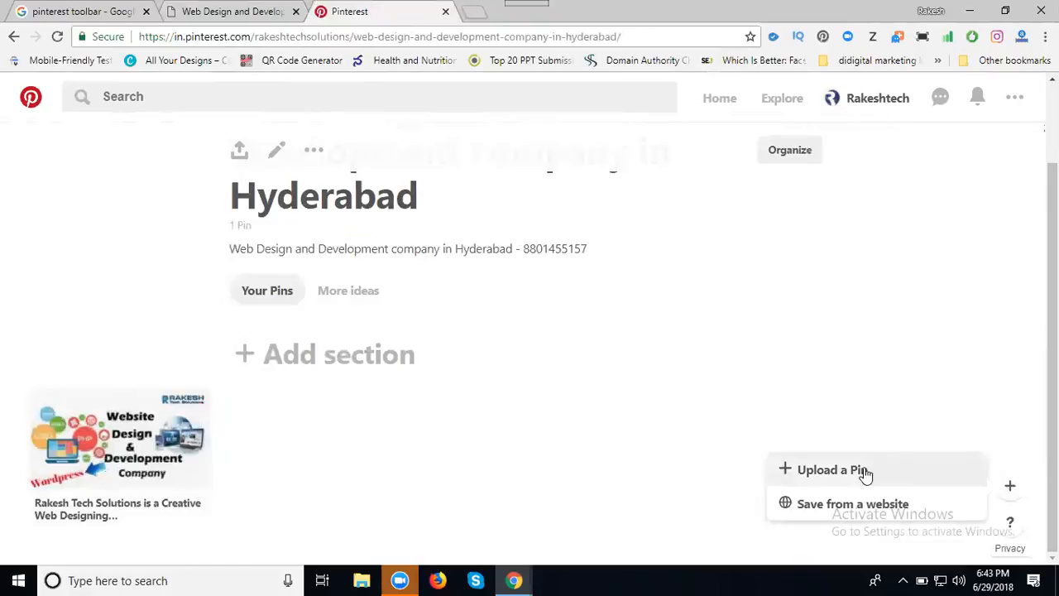
{"action": "left_click", "coordinate": [832, 470]}
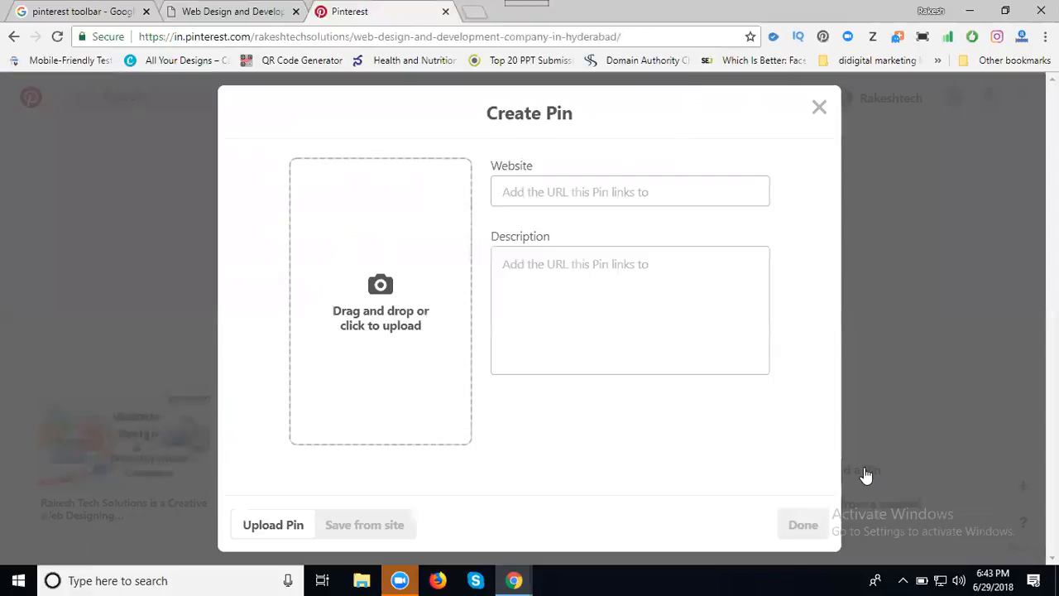
Upload 'web design and development madhapur' from E:\Projects\...\services\images and paste the company page URL as Website.
{"action": "left_click", "coordinate": [393, 298]}
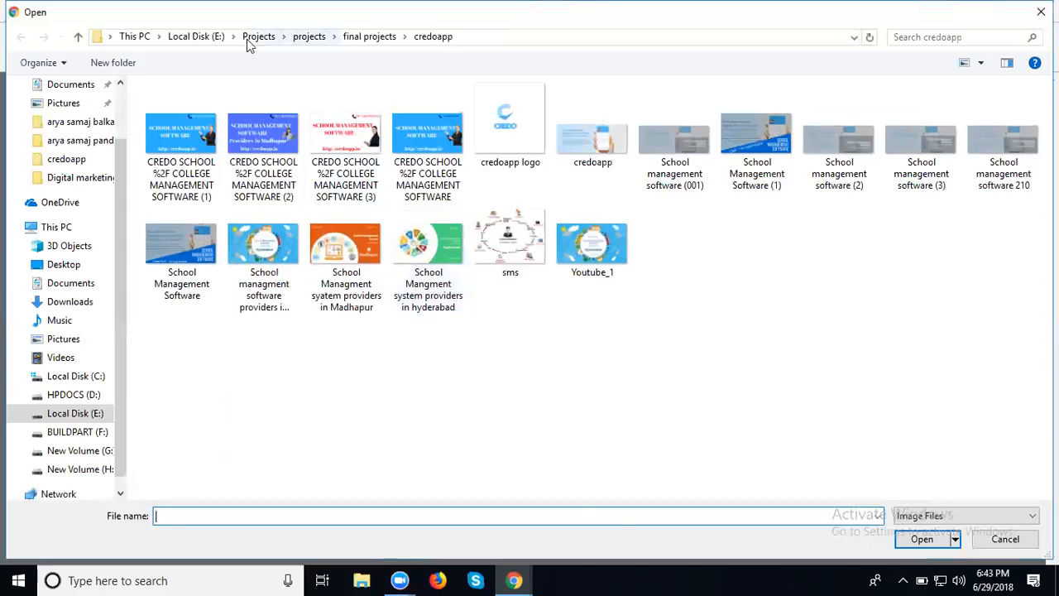
{"action": "left_click", "coordinate": [207, 39]}
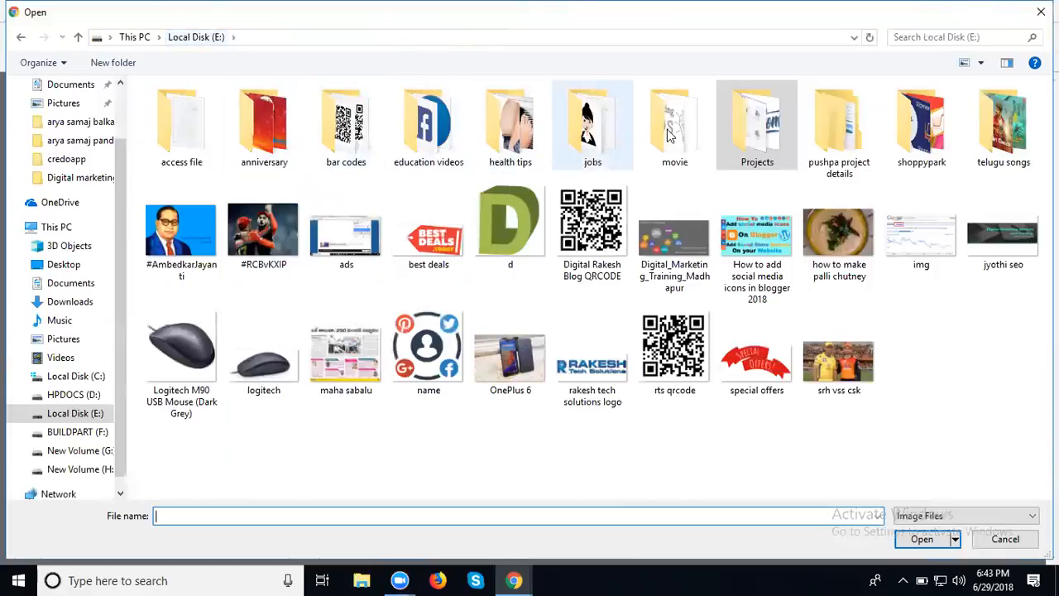
{"action": "double_click", "coordinate": [733, 135]}
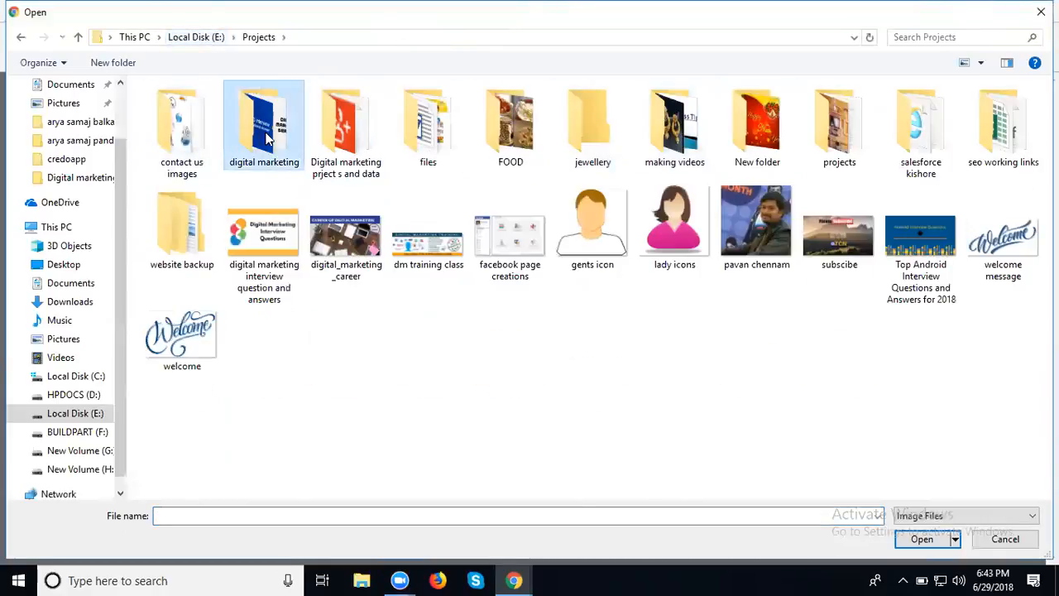
{"action": "double_click", "coordinate": [264, 139]}
{"action": "double_click", "coordinate": [255, 132]}
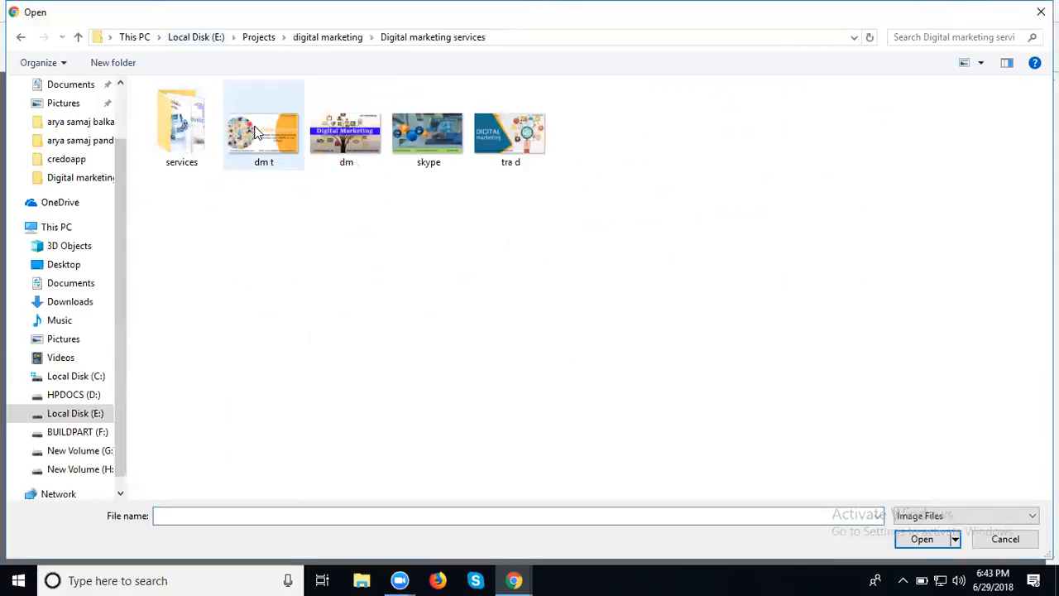
{"action": "left_click", "coordinate": [187, 137]}
{"action": "double_click", "coordinate": [187, 138]}
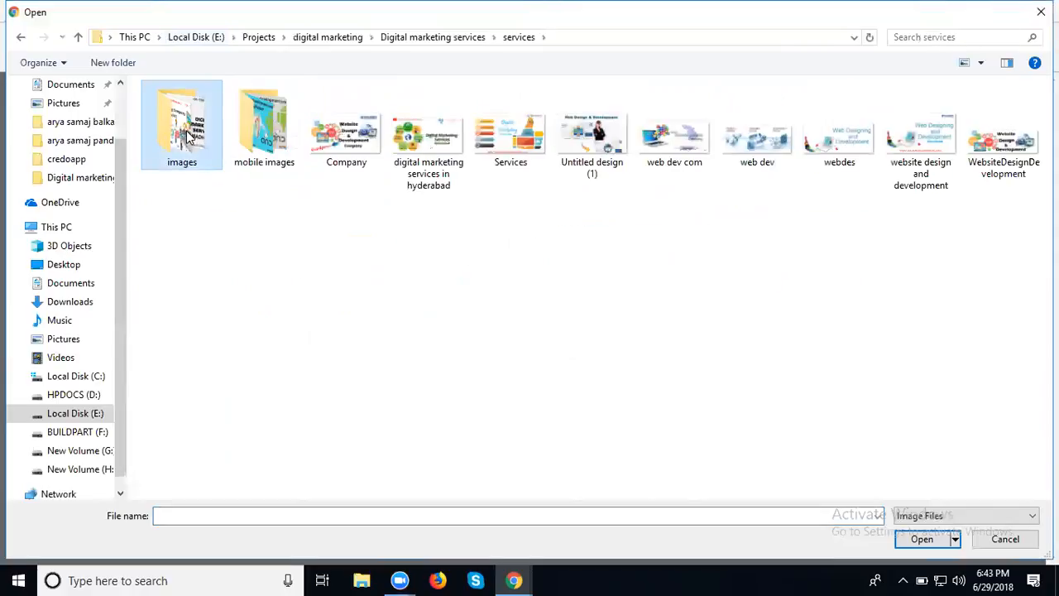
{"action": "double_click", "coordinate": [187, 137]}
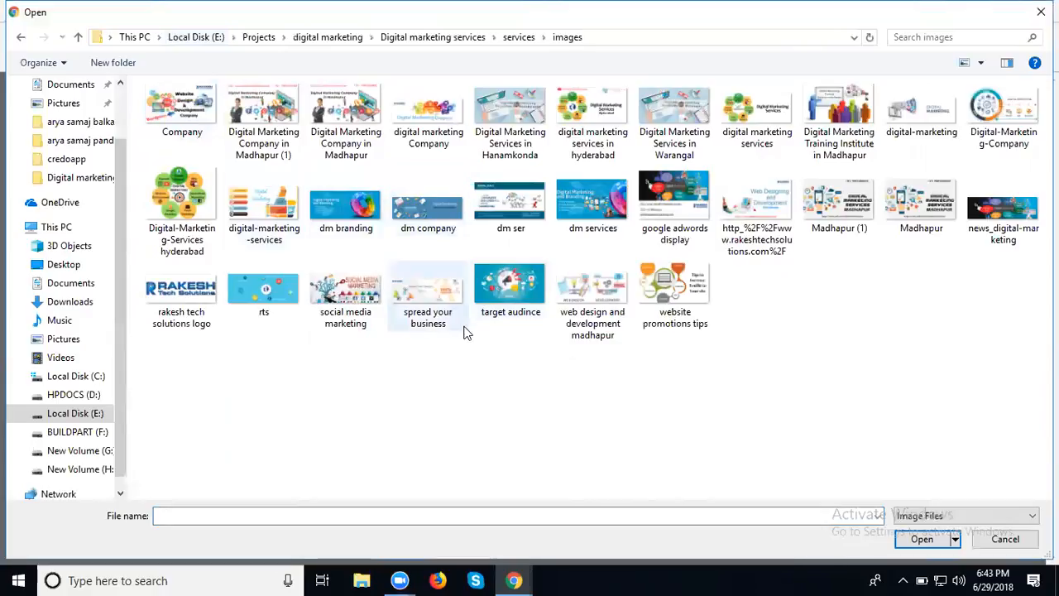
{"action": "left_click", "coordinate": [579, 312]}
{"action": "double_click", "coordinate": [580, 312]}
{"action": "left_click", "coordinate": [560, 199]}
{"action": "key", "text": "ctrl+v"}
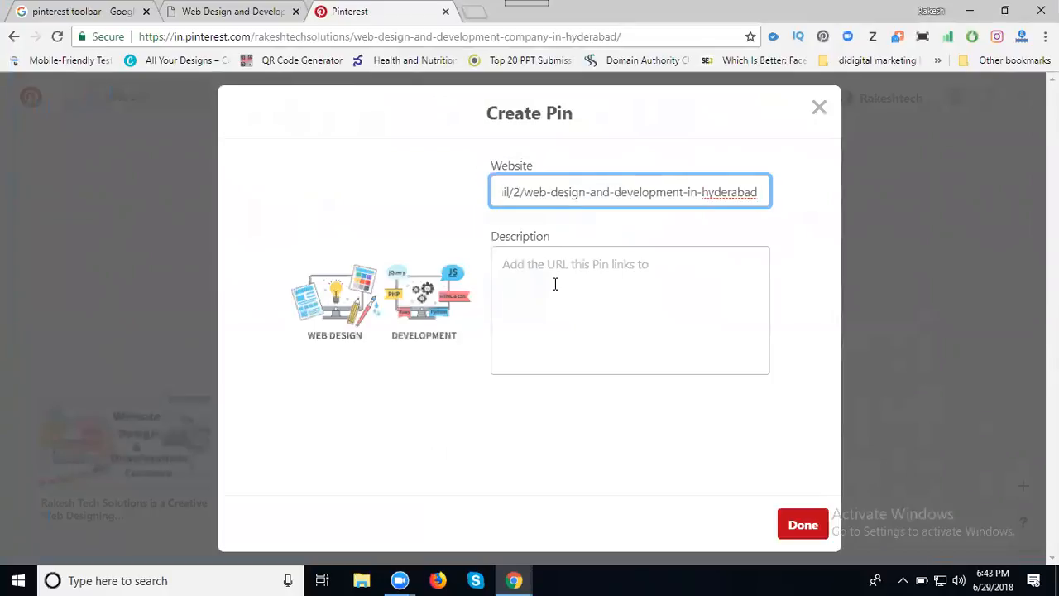
Set the pin description to 'Web Design and Development company in Hyderabad' using the page subheading.
{"action": "left_click", "coordinate": [225, 11]}
{"action": "scroll", "coordinate": [189, 333], "scroll_direction": "down", "scroll_amount": 4}
{"action": "left_click_drag", "start_coordinate": [128, 387], "coordinate": [350, 392]}
{"action": "key", "text": "ctrl+c"}
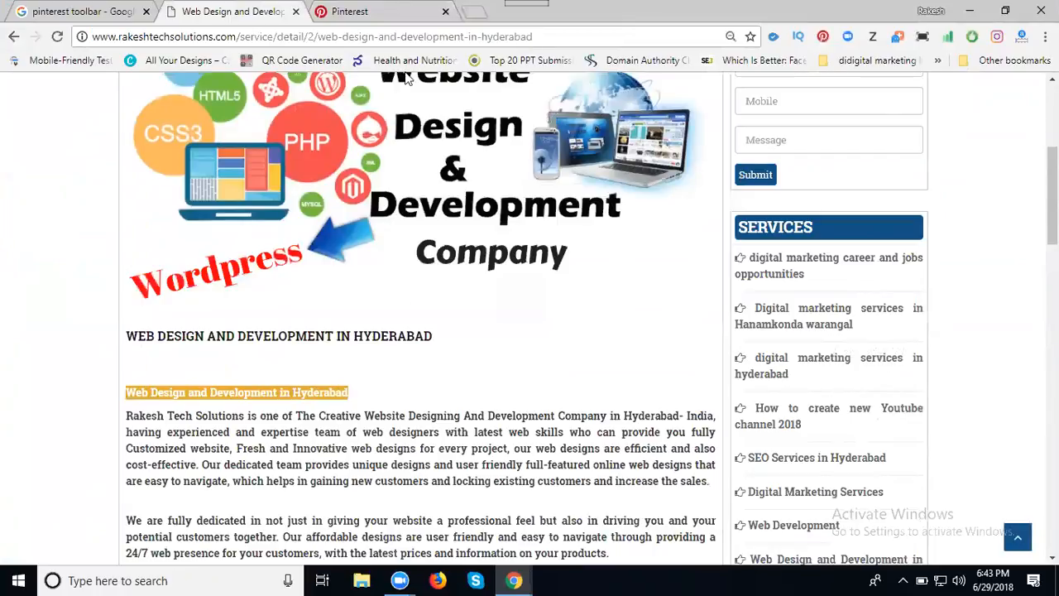
{"action": "left_click", "coordinate": [379, 18]}
{"action": "left_click", "coordinate": [554, 268]}
{"action": "key", "text": "ctrl+v"}
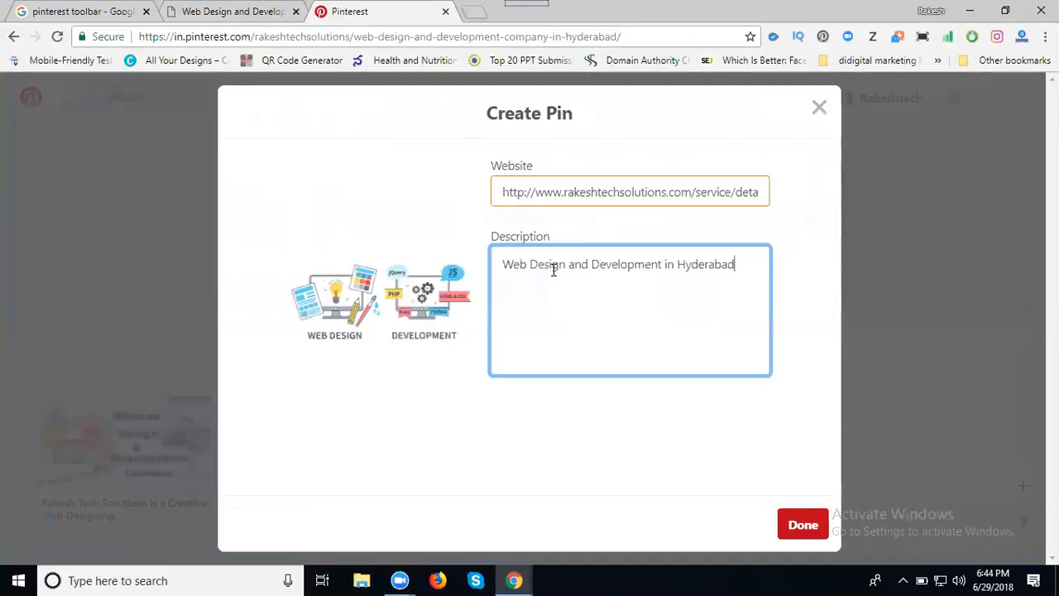
{"action": "left_click", "coordinate": [663, 263]}
{"action": "type", "text": "company"}
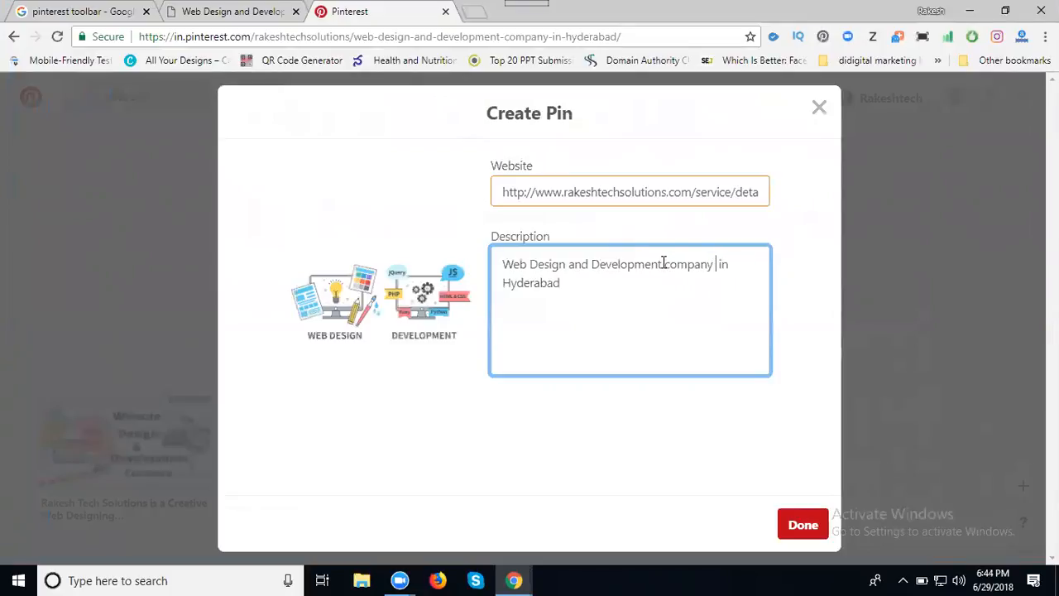
{"action": "key", "text": "ctrl+a"}
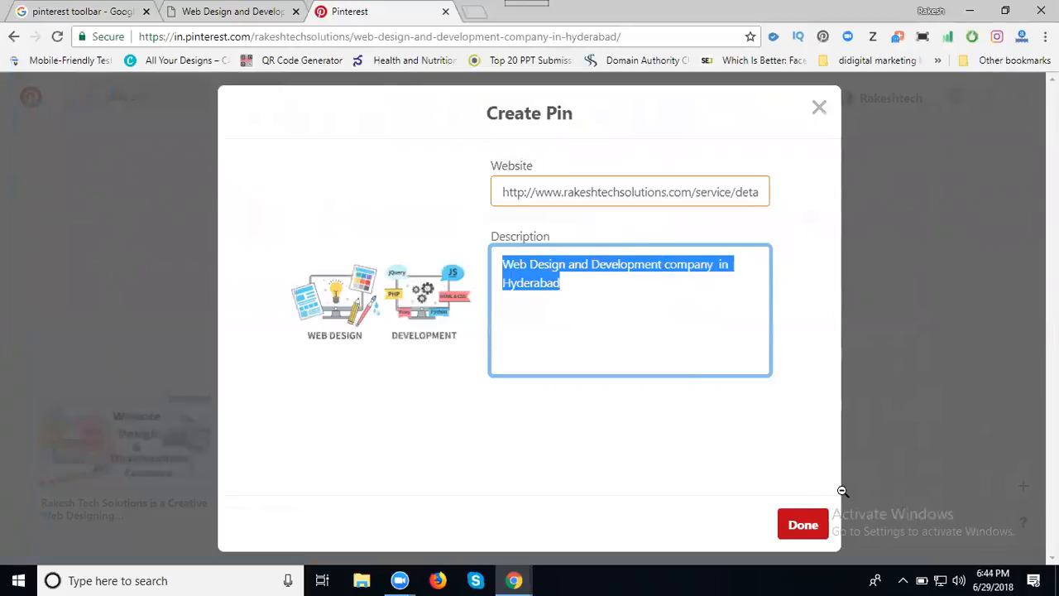
Save the pin to the Web Design and Development board and reload it showing 2 pins.
{"action": "left_click", "coordinate": [803, 527]}
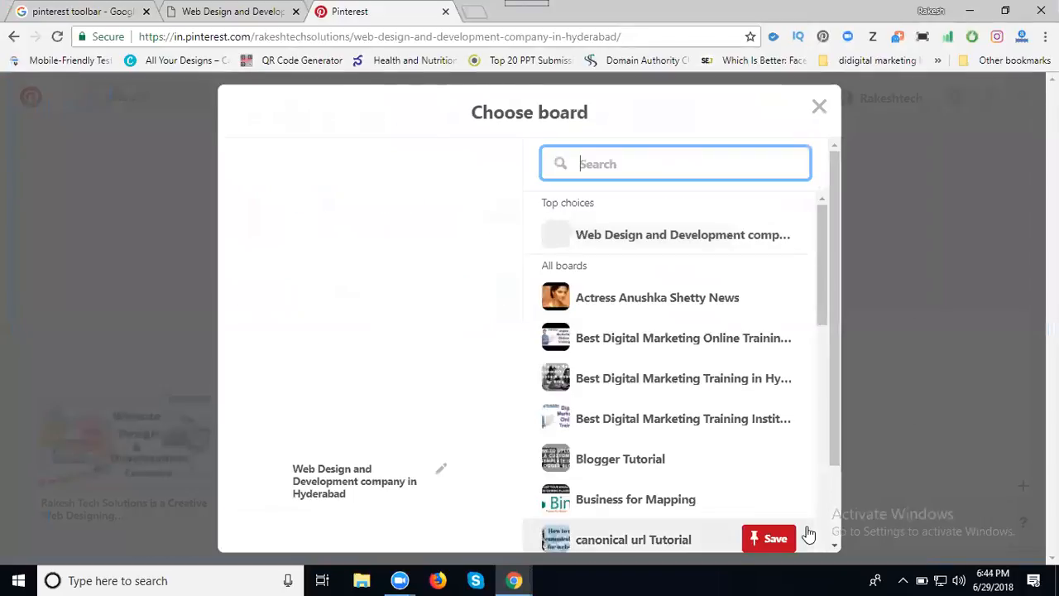
{"action": "left_click", "coordinate": [754, 237]}
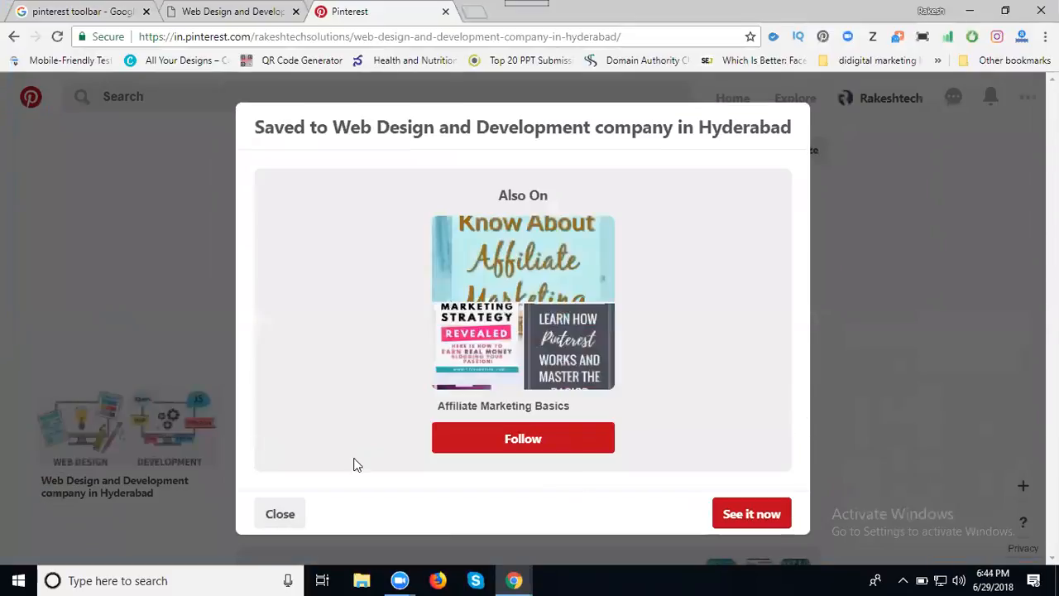
{"action": "left_click", "coordinate": [291, 513]}
{"action": "left_click", "coordinate": [56, 37]}
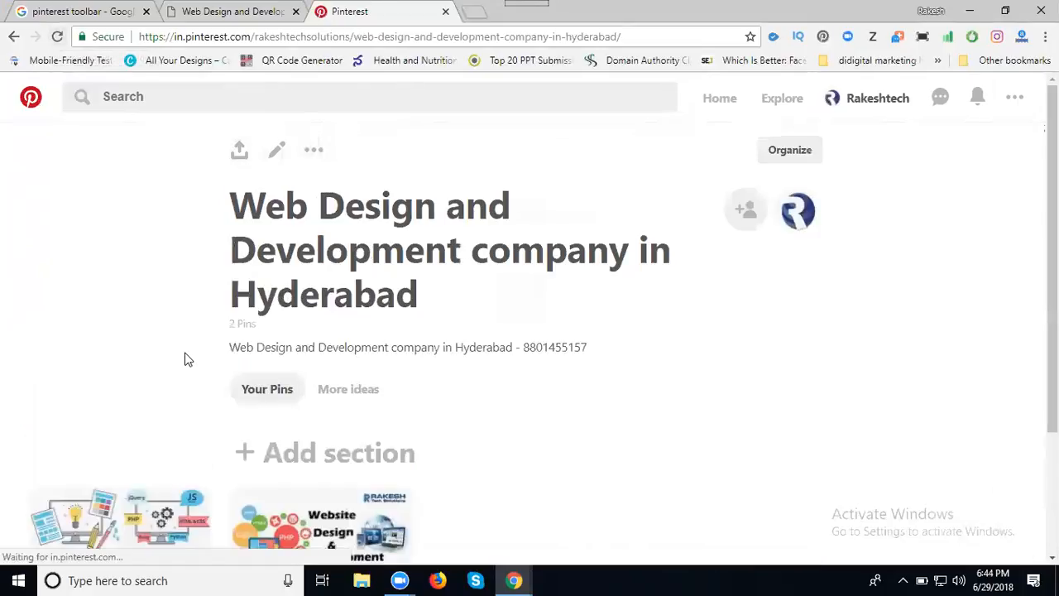
Start another Upload a Pin and browse the computer for its image.
{"action": "scroll", "coordinate": [185, 359], "scroll_direction": "down", "scroll_amount": 2}
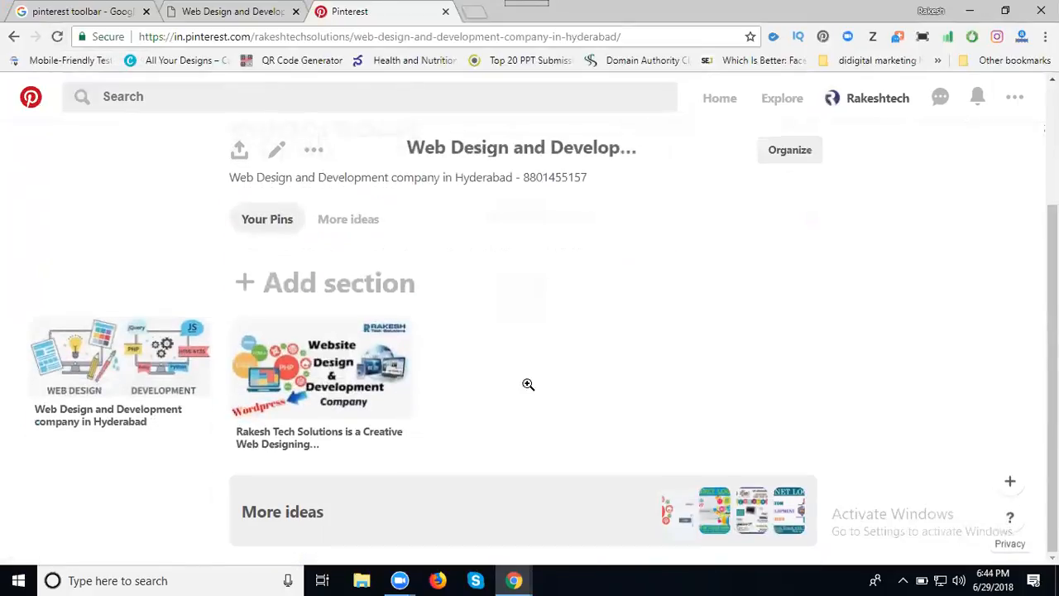
{"action": "left_click", "coordinate": [1010, 488]}
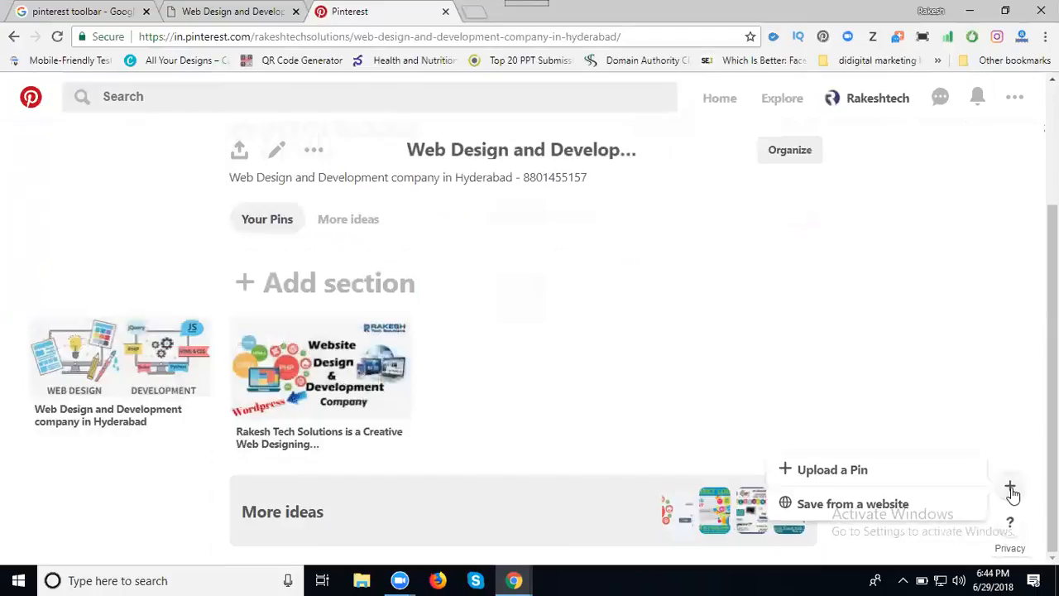
{"action": "left_click", "coordinate": [837, 468]}
{"action": "left_click", "coordinate": [419, 297]}
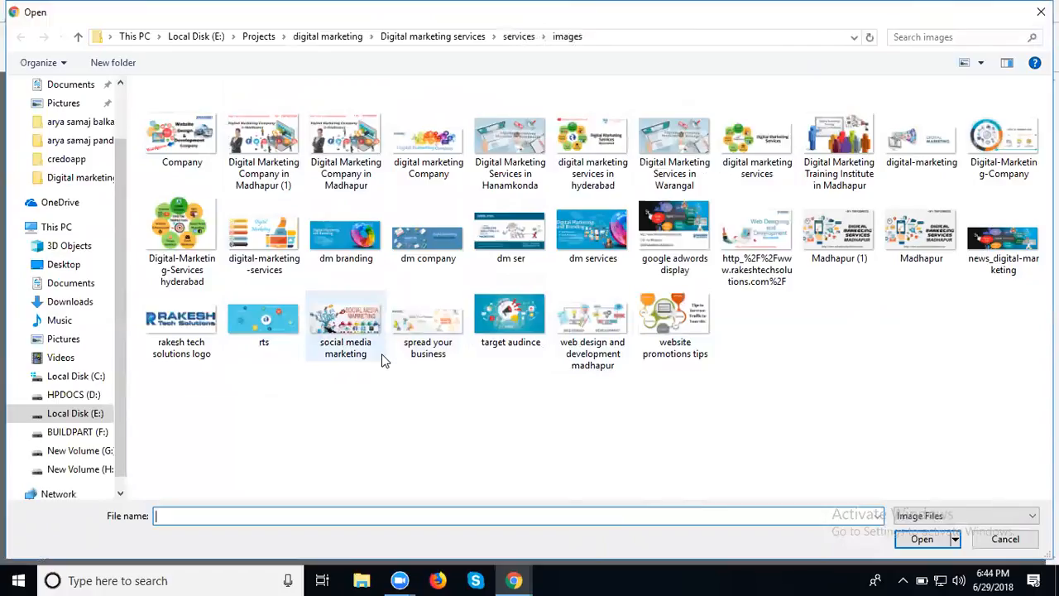
Rename the http_%2F%2Fwww.rakeshtechsolutions.com%2F image to 'web development company in hyderabad' and select it.
{"action": "left_click", "coordinate": [753, 273]}
{"action": "left_click", "coordinate": [753, 281]}
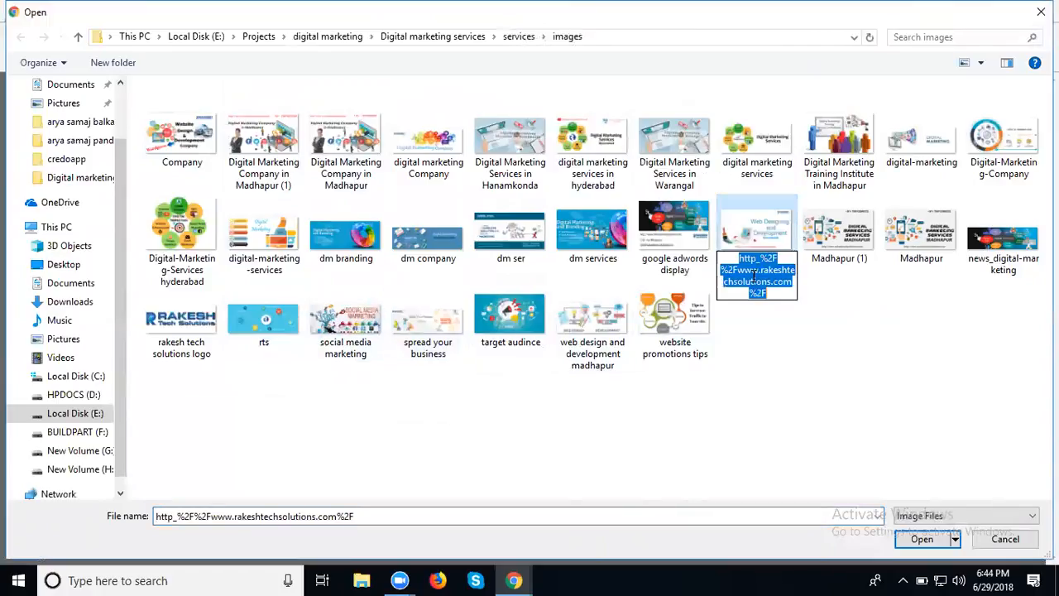
{"action": "type", "text": "web developm"}
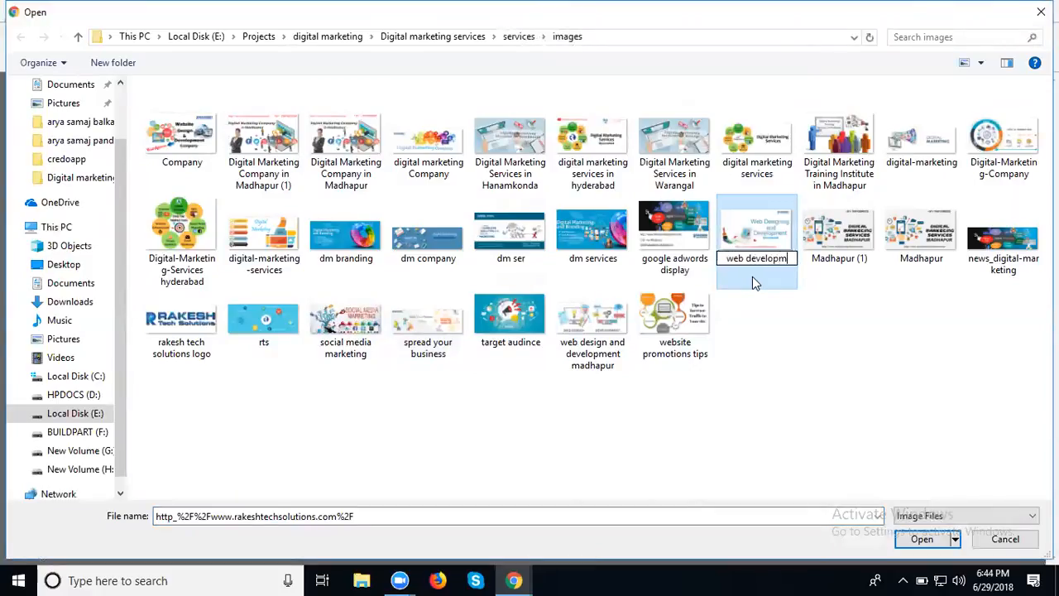
{"action": "type", "text": "ent company "}
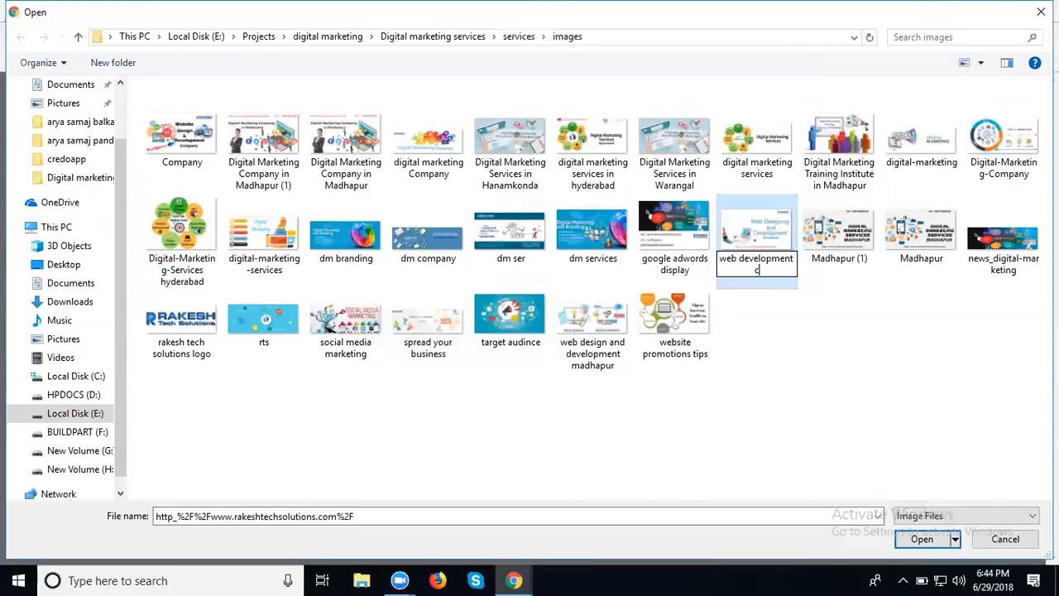
{"action": "type", "text": "in hyde"}
{"action": "type", "text": "bad"}
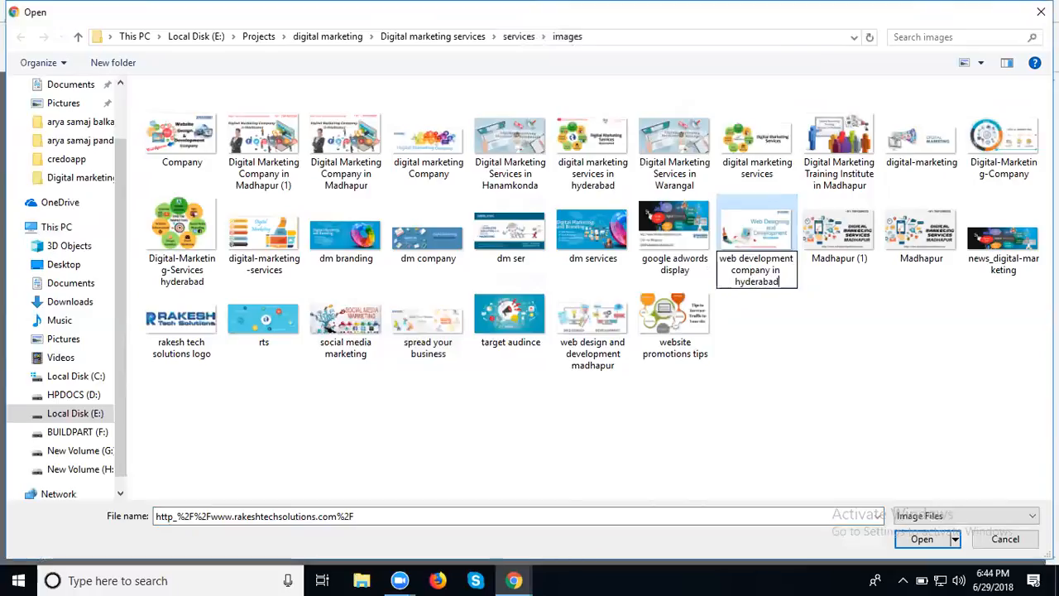
{"action": "key", "text": "Return"}
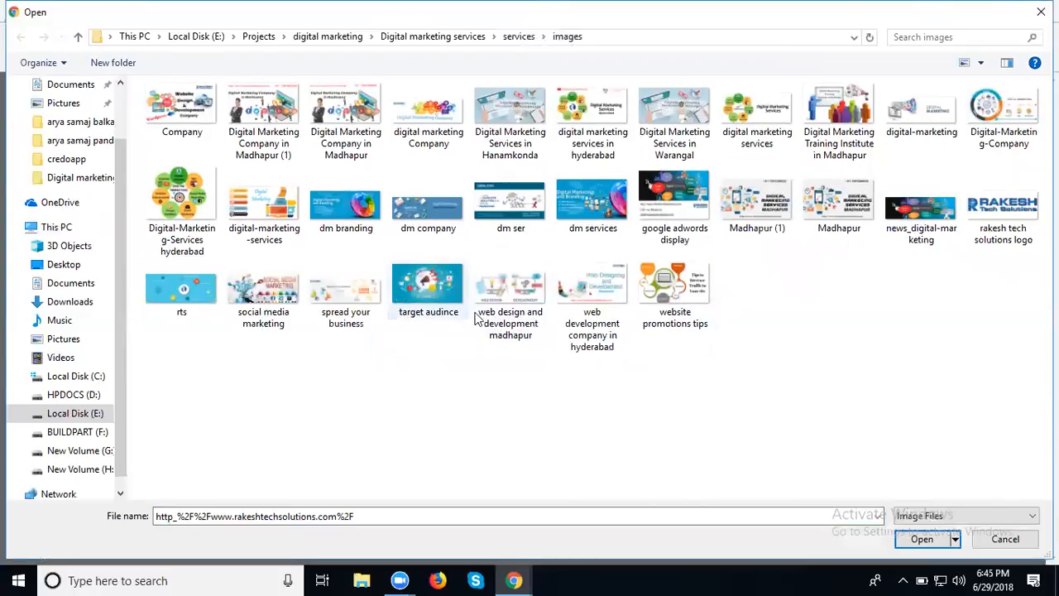
{"action": "left_click", "coordinate": [577, 318]}
Upload the image, paste the description, and set Website to the copied company page URL.
{"action": "double_click", "coordinate": [577, 318]}
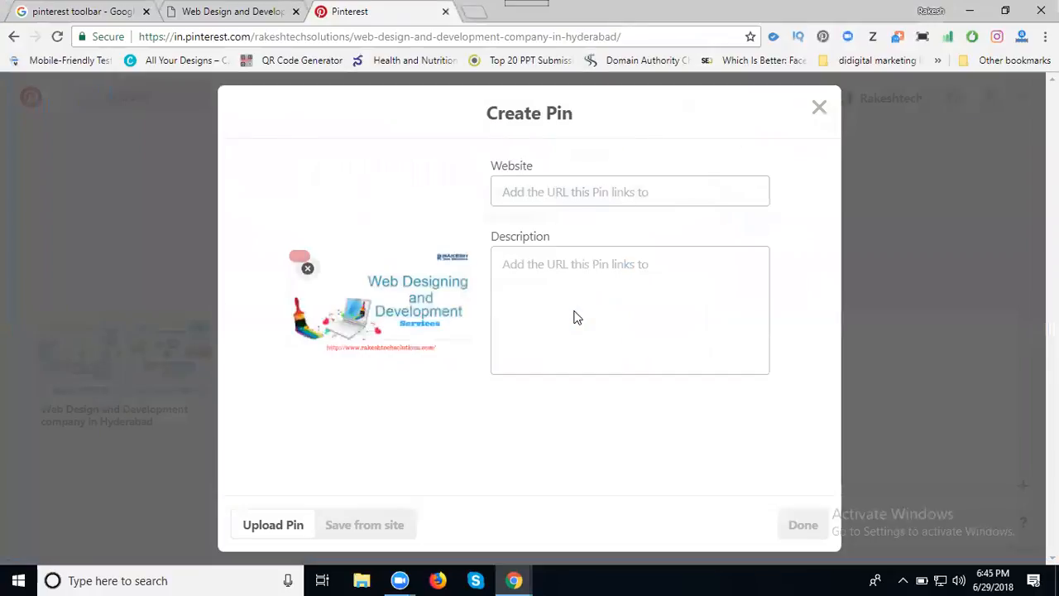
{"action": "left_click", "coordinate": [563, 275]}
{"action": "type", "text": "Web Design and Development company in Hyderabad"}
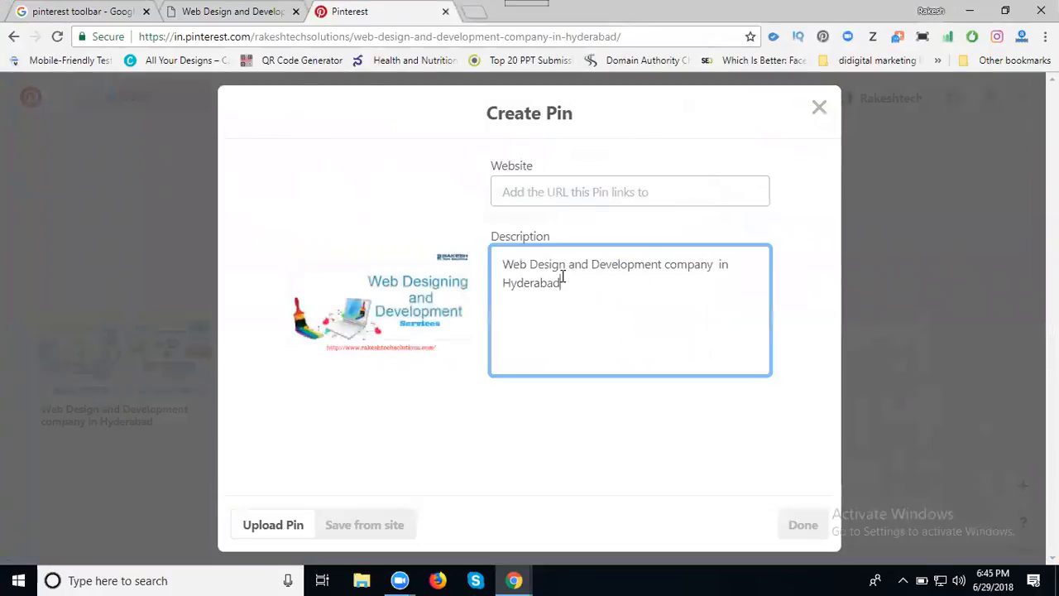
{"action": "left_click", "coordinate": [233, 10]}
{"action": "left_click", "coordinate": [232, 37]}
{"action": "key", "text": "ctrl+c"}
{"action": "left_click", "coordinate": [349, 11]}
{"action": "left_click", "coordinate": [524, 191]}
{"action": "key", "text": "ctrl+v"}
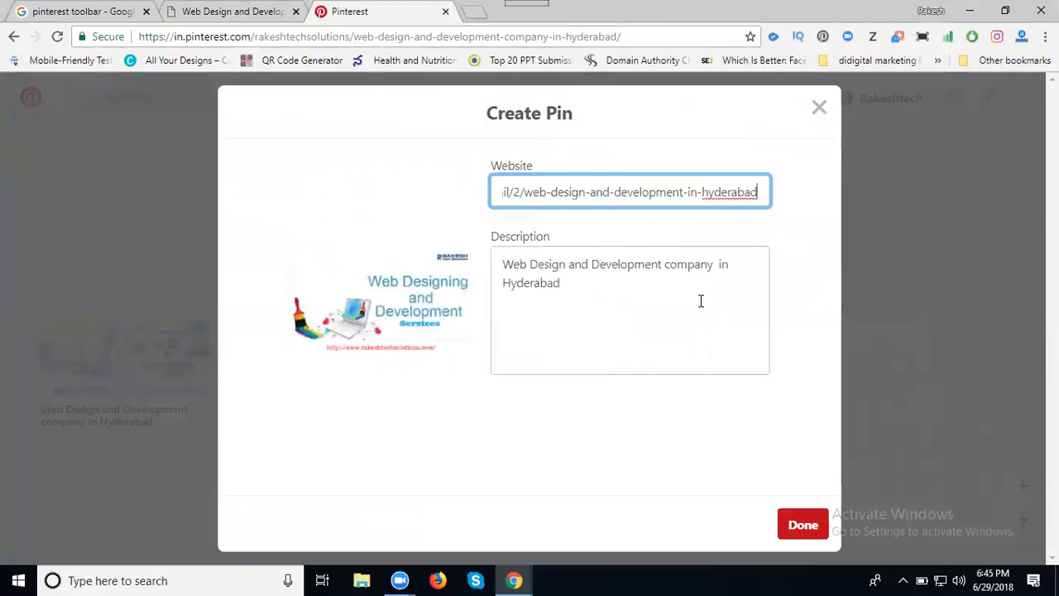
Save the pin to the Web Design and Development board and dismiss the confirmation.
{"action": "left_click", "coordinate": [793, 525]}
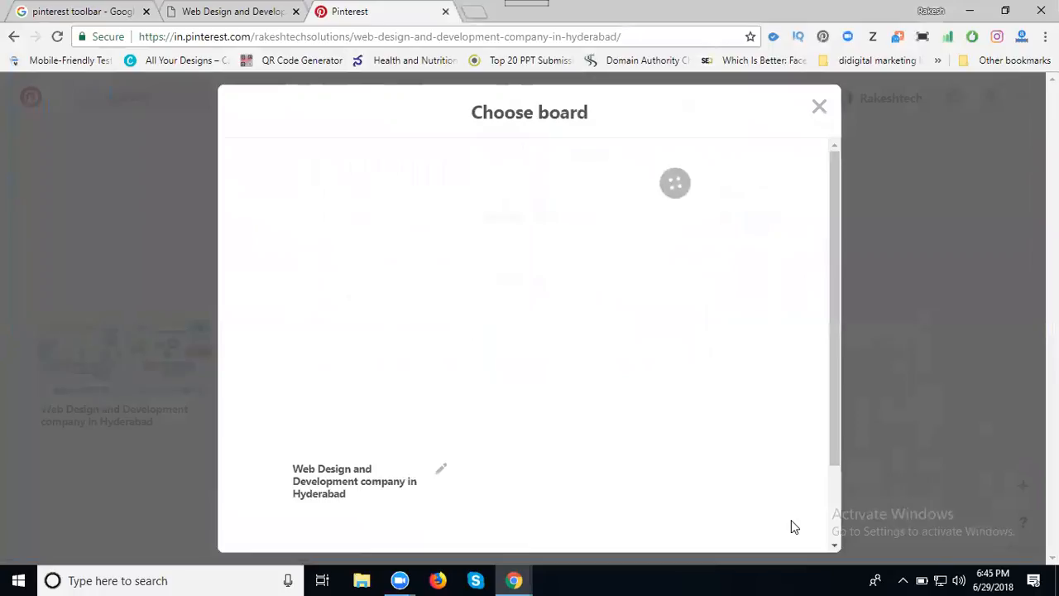
{"action": "left_click", "coordinate": [778, 240]}
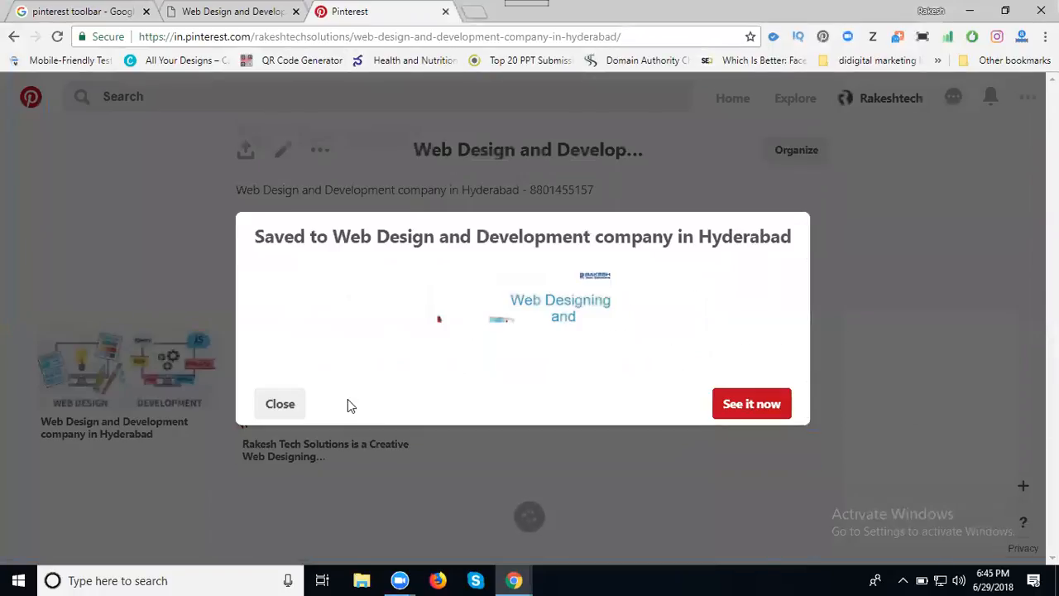
{"action": "left_click", "coordinate": [279, 403]}
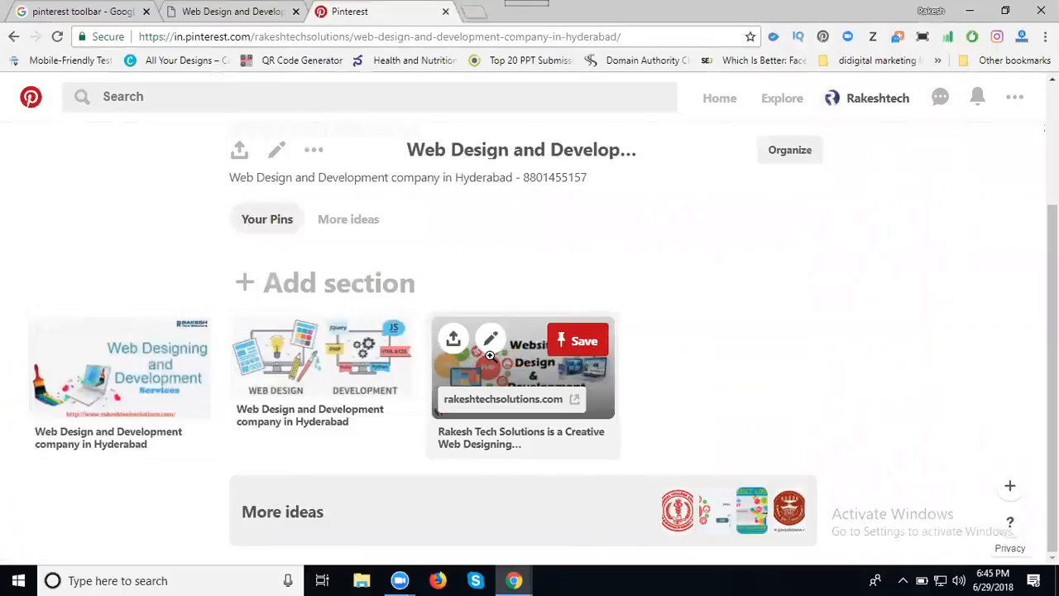
{"action": "left_click", "coordinate": [191, 11]}
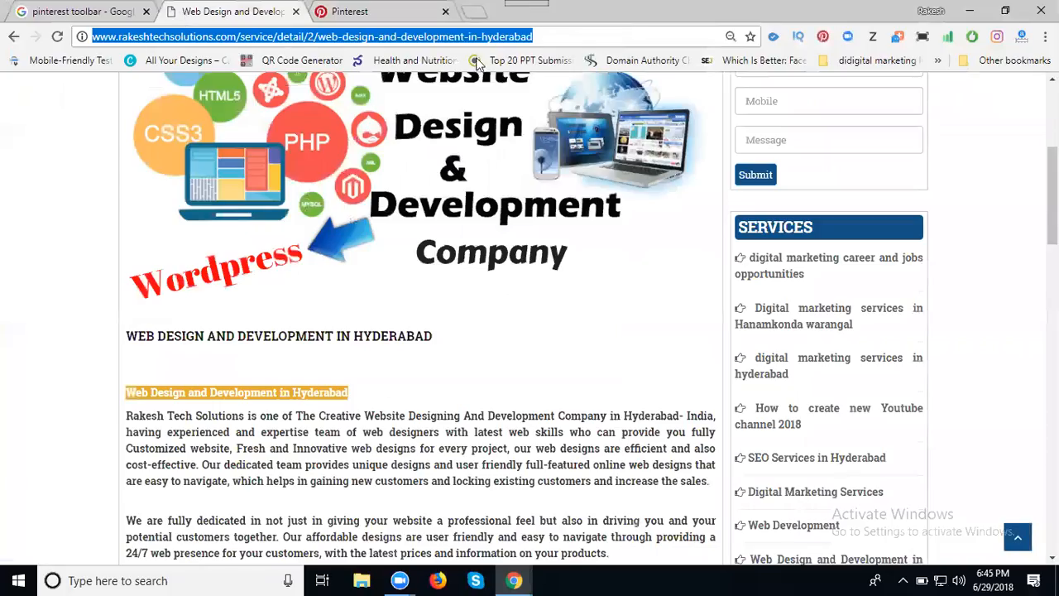
{"action": "left_click", "coordinate": [824, 36]}
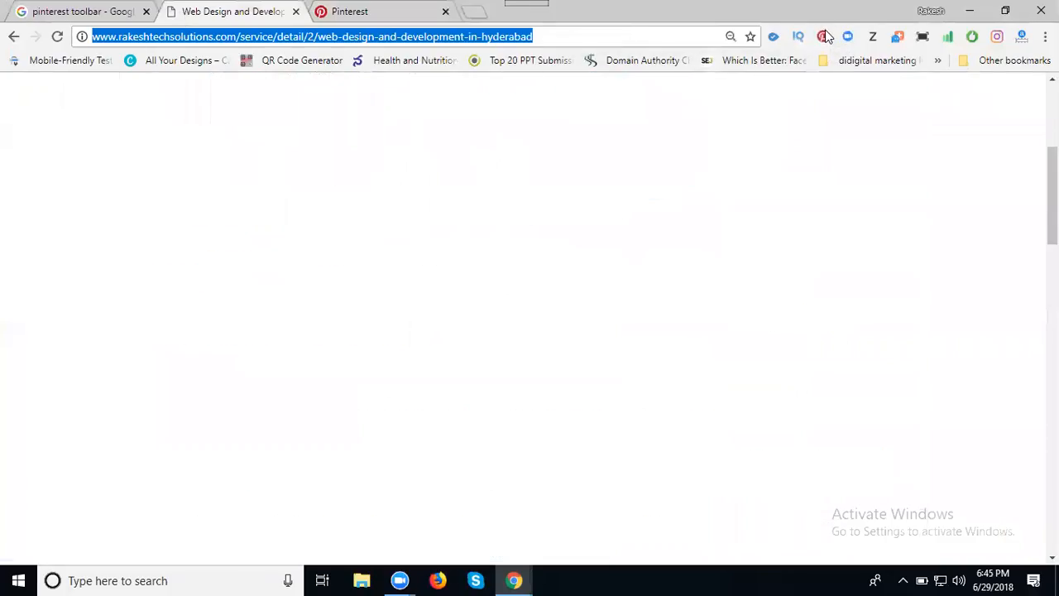
{"action": "mouse_move", "coordinate": [99, 207]}
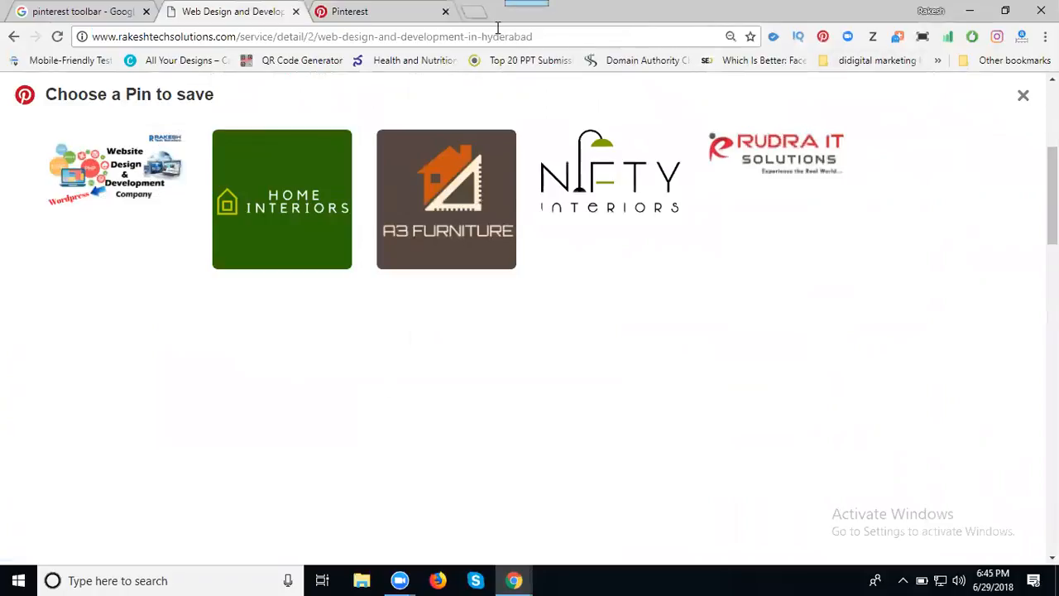
{"action": "left_click", "coordinate": [1024, 97]}
{"action": "left_click", "coordinate": [372, 14]}
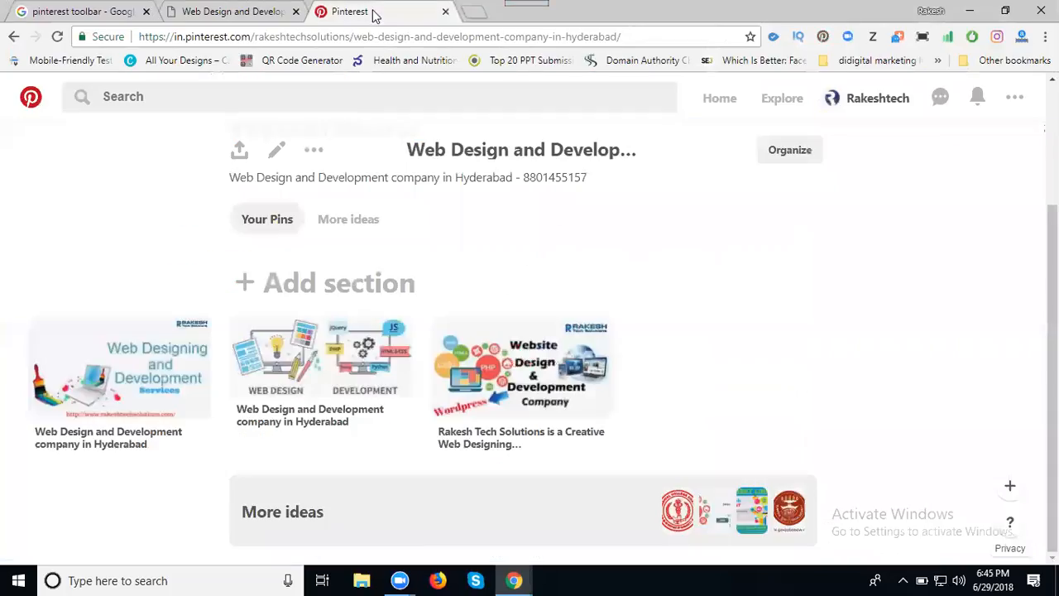
{"action": "left_click", "coordinate": [1021, 489]}
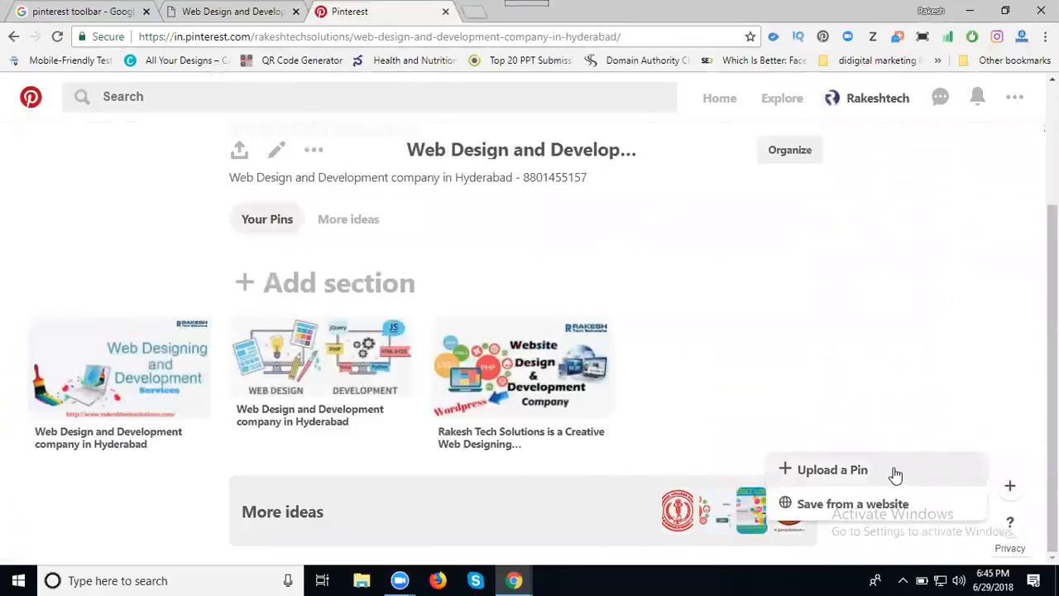
{"action": "left_click", "coordinate": [1006, 269]}
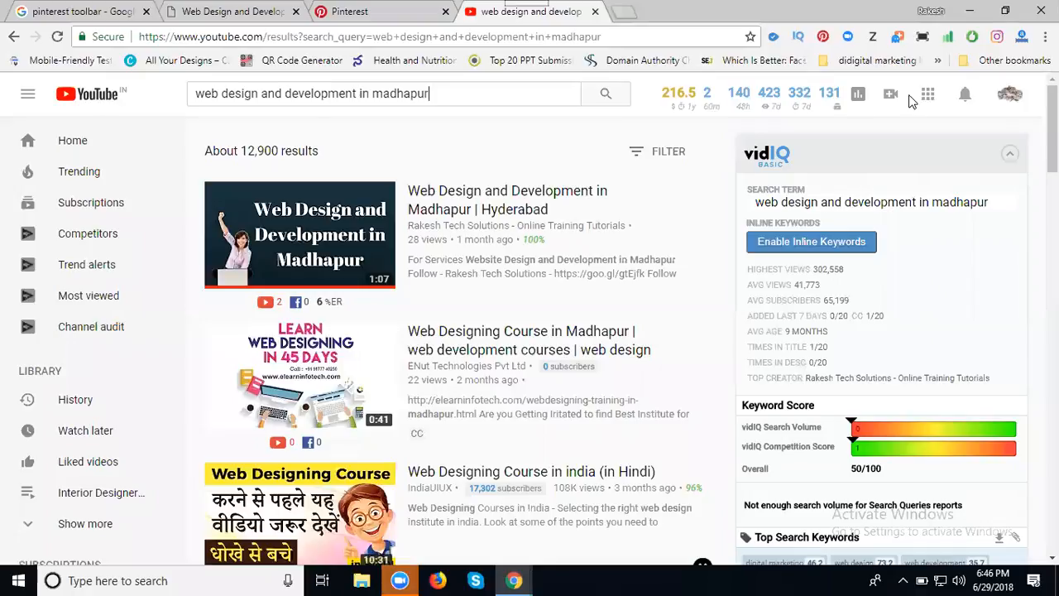
Open the 'Web Design and Development in Madhapur | Hyderabad' video in a new tab and grab its URL.
{"action": "middle_click", "coordinate": [516, 207]}
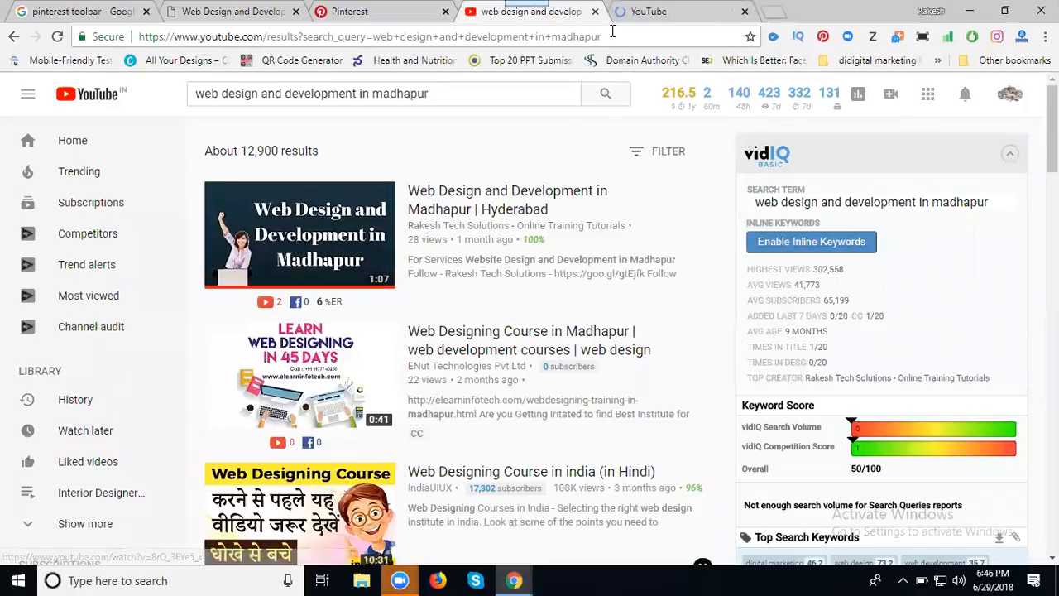
{"action": "left_click", "coordinate": [654, 13]}
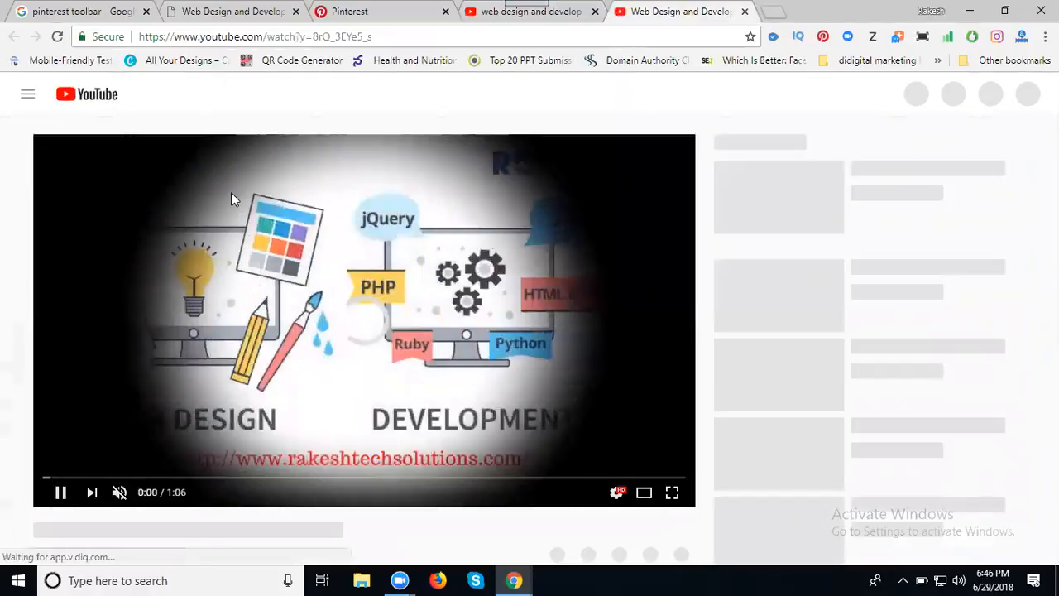
{"action": "left_click", "coordinate": [249, 37]}
{"action": "key", "text": "ctrl+c"}
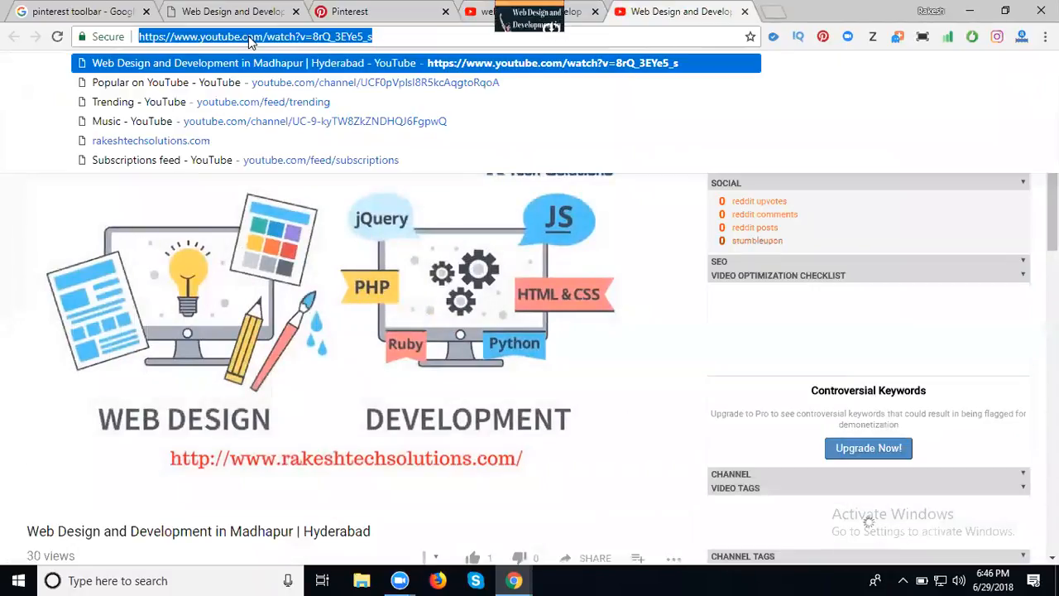
{"action": "left_click", "coordinate": [356, 10]}
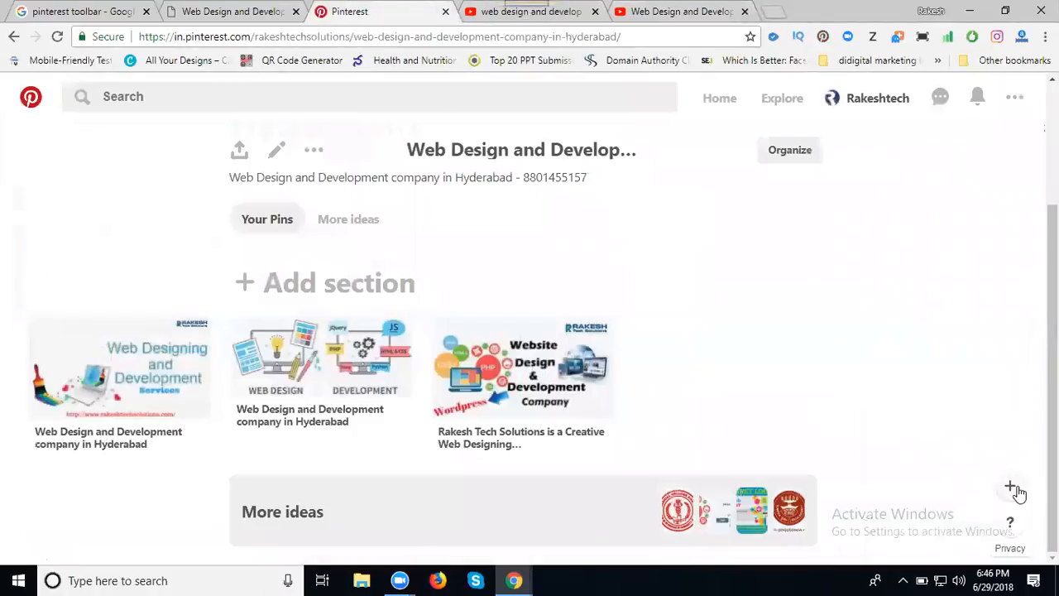
Start a pin from a website and fetch images from the pasted Madhapur YouTube video URL.
{"action": "left_click", "coordinate": [1013, 490]}
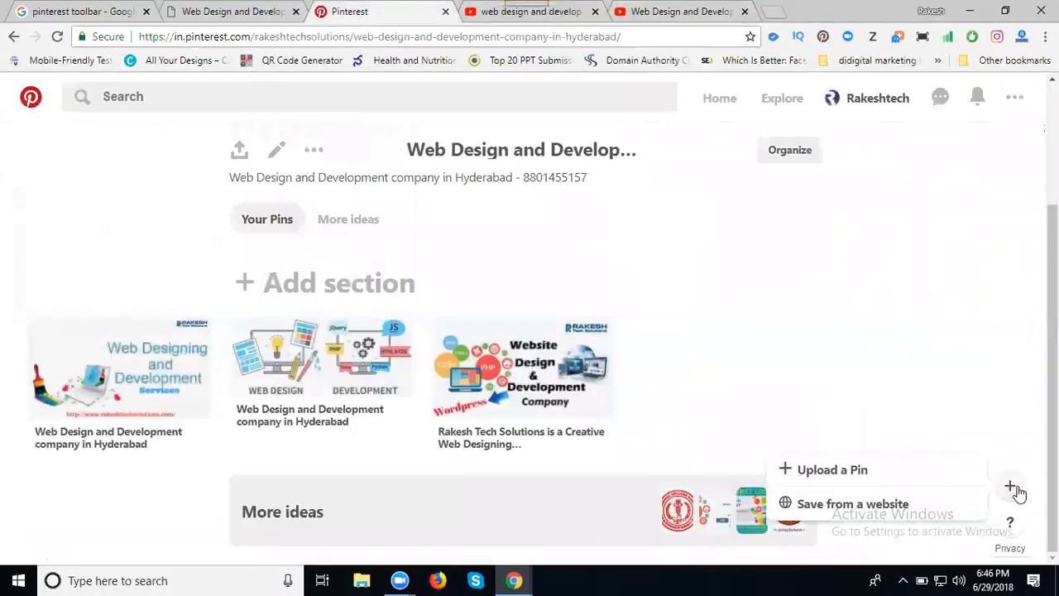
{"action": "left_click", "coordinate": [851, 511]}
{"action": "left_click", "coordinate": [452, 328]}
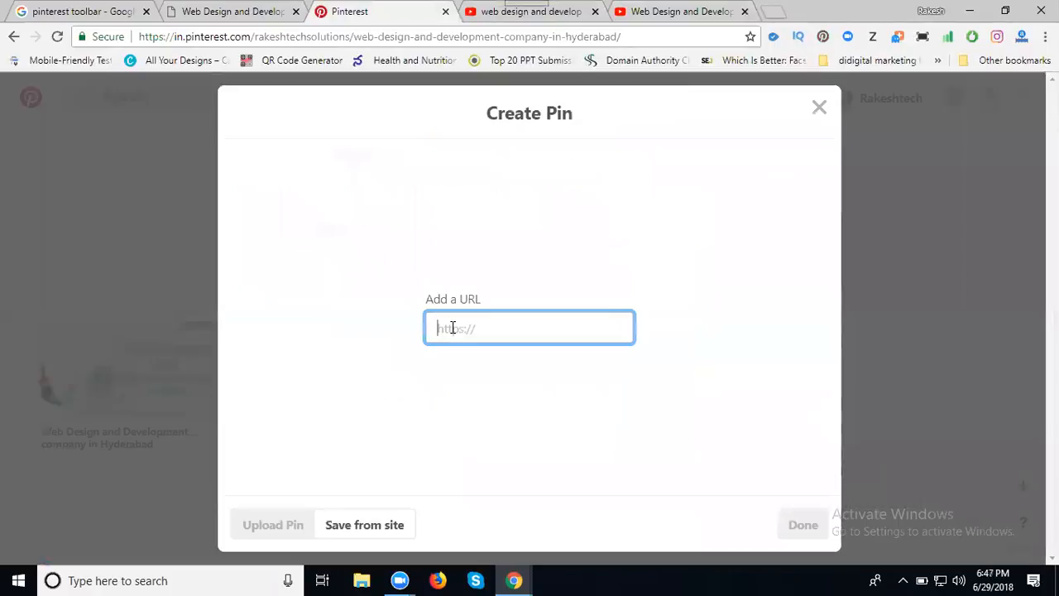
{"action": "key", "text": "ctrl+v"}
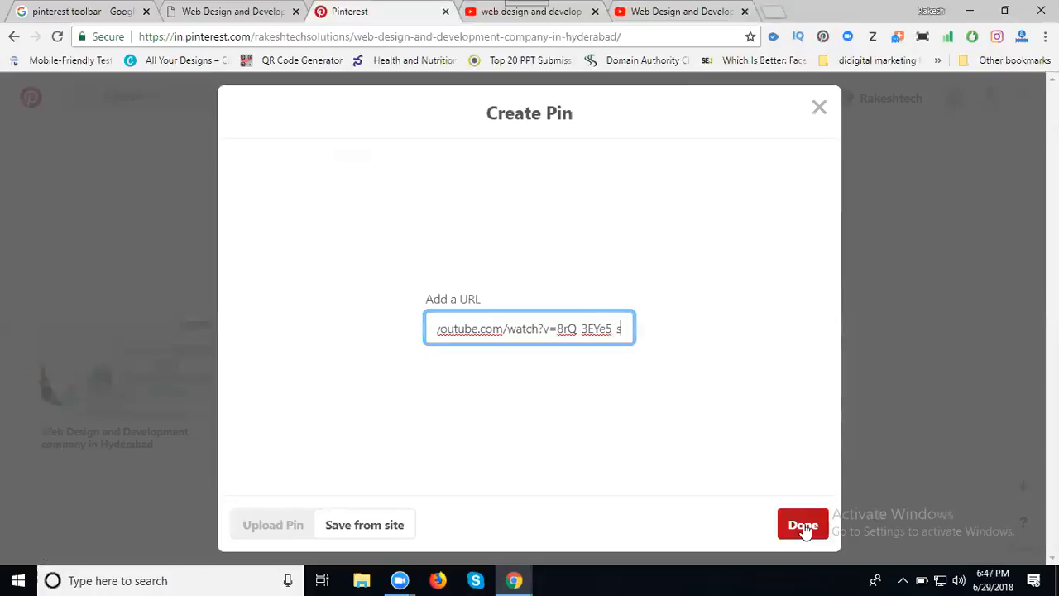
{"action": "left_click", "coordinate": [803, 525]}
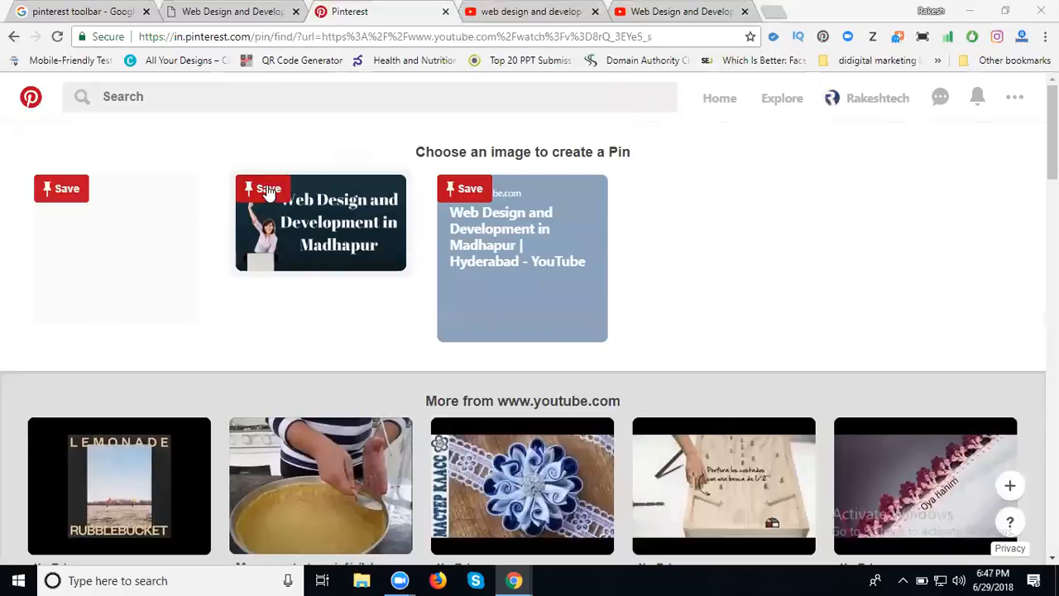
Save the video thumbnail and the title card to the Web Design and Development company in Hyderabad board.
{"action": "left_click", "coordinate": [267, 189]}
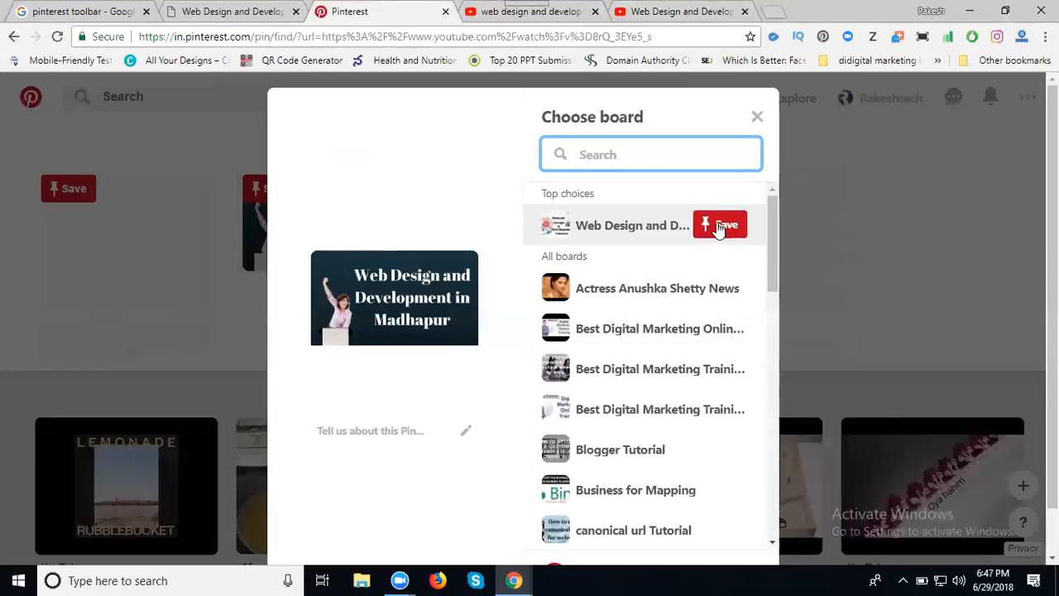
{"action": "left_click", "coordinate": [720, 226]}
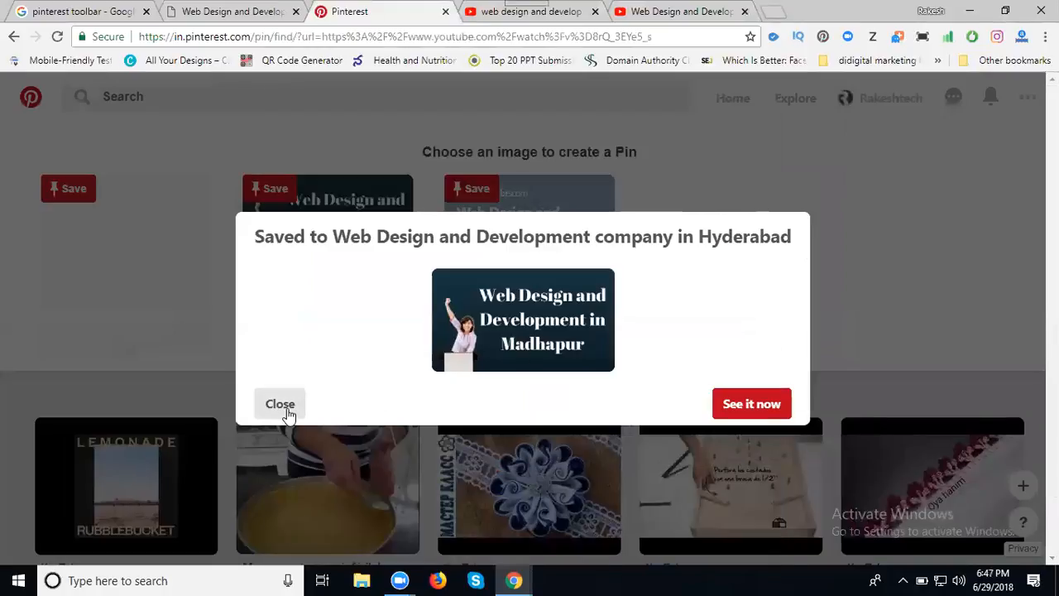
{"action": "left_click", "coordinate": [279, 404]}
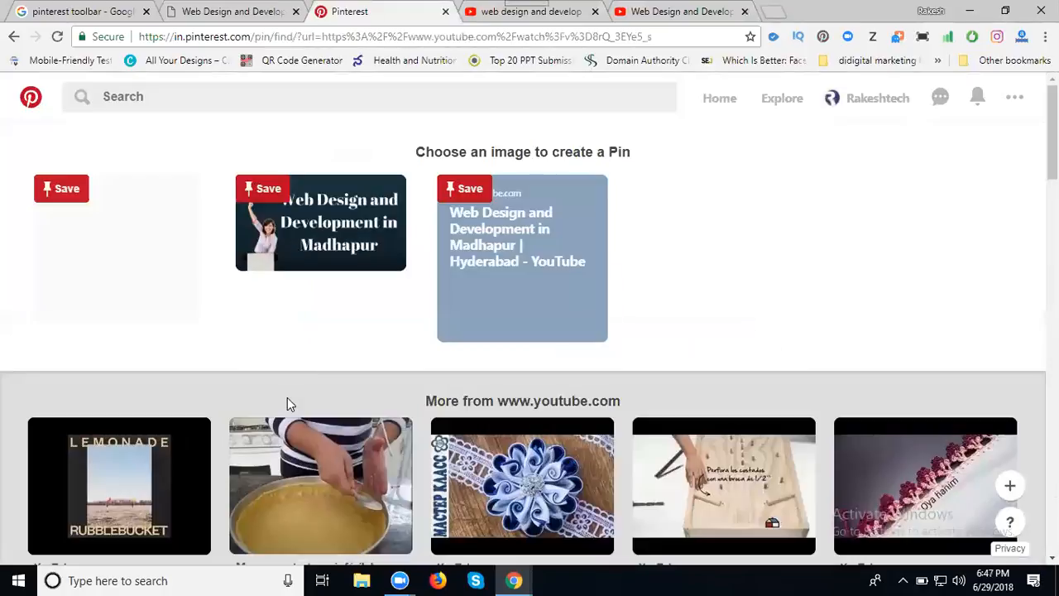
{"action": "left_click", "coordinate": [465, 191]}
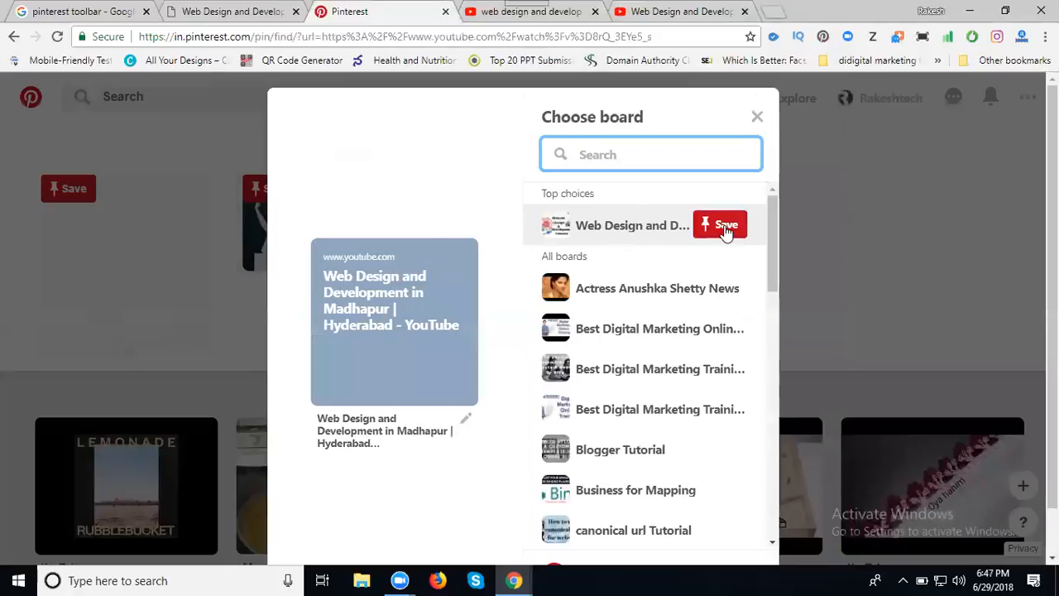
{"action": "left_click", "coordinate": [725, 229]}
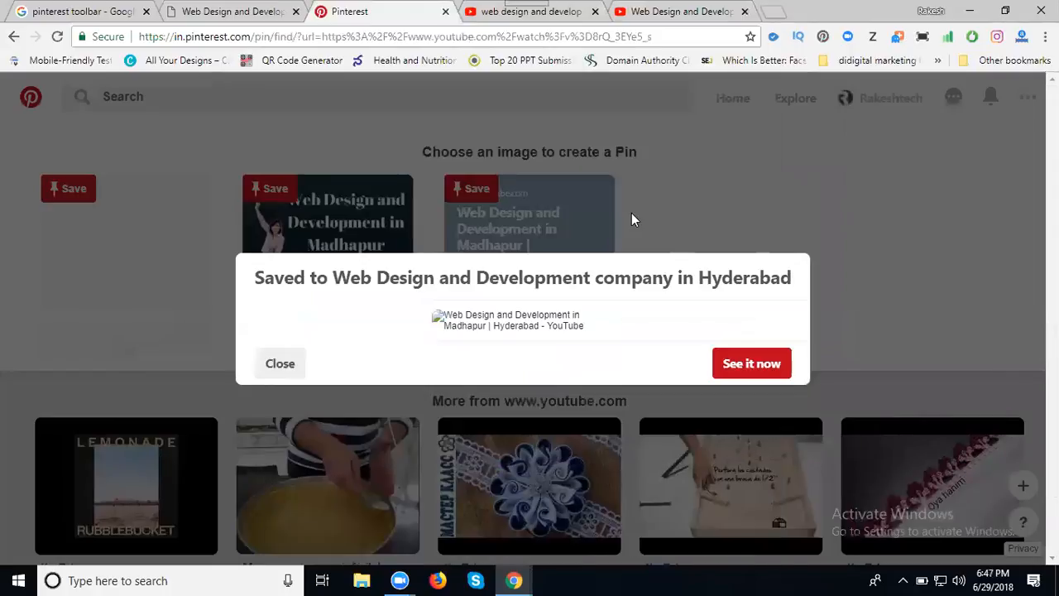
{"action": "left_click", "coordinate": [289, 364]}
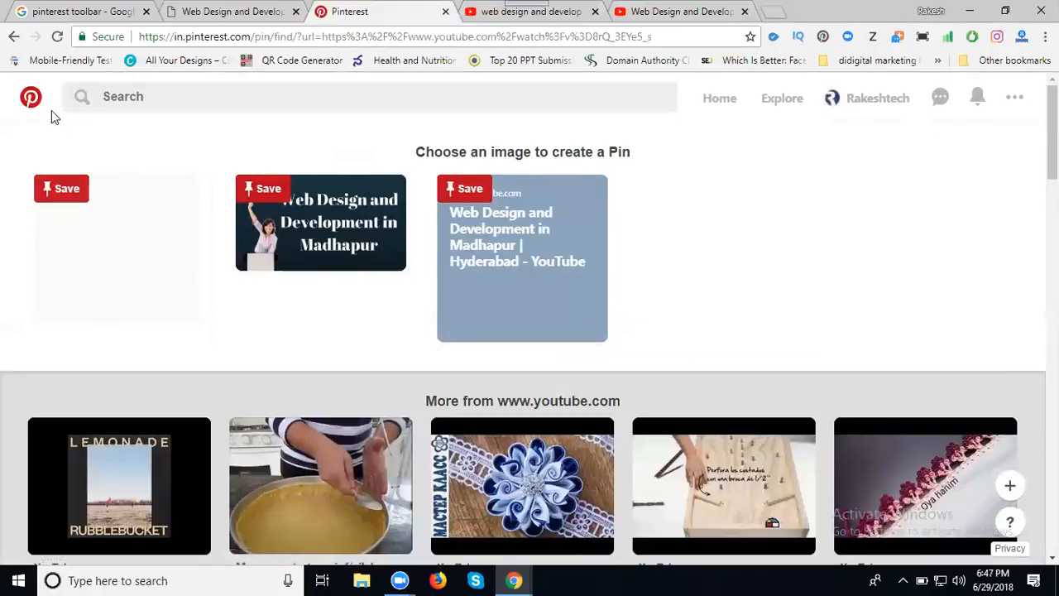
Reload the board and check that the new pin links to the YouTube video.
{"action": "left_click", "coordinate": [14, 36]}
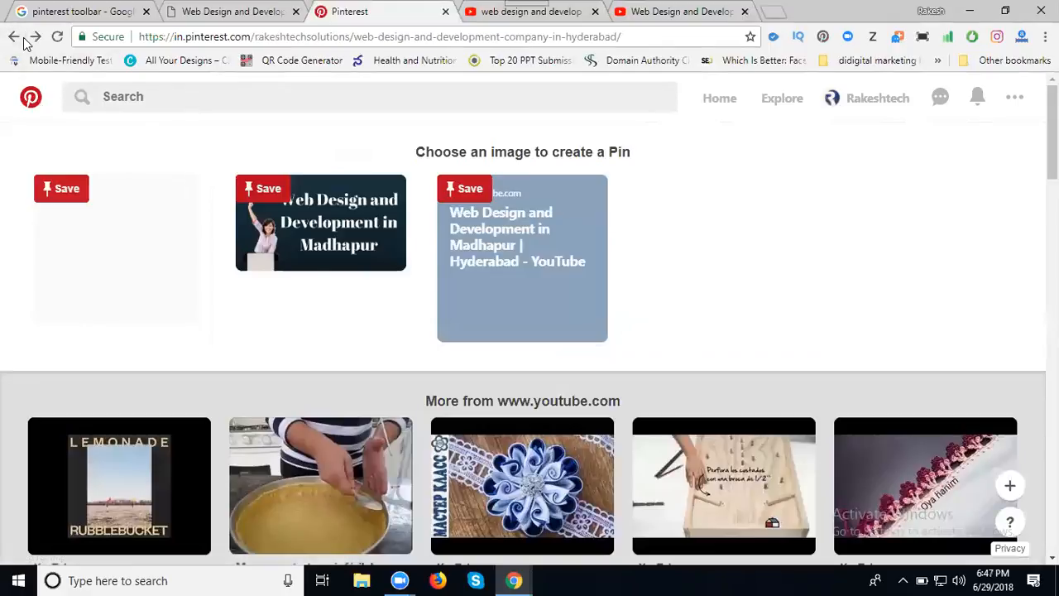
{"action": "left_click", "coordinate": [58, 37]}
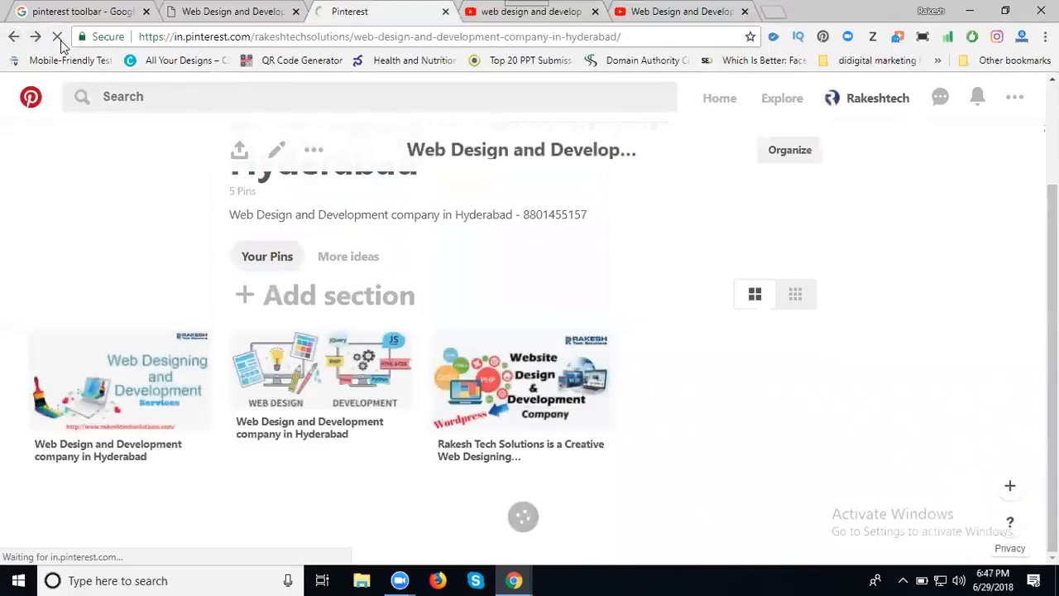
{"action": "scroll", "coordinate": [319, 137], "scroll_direction": "down", "scroll_amount": 3}
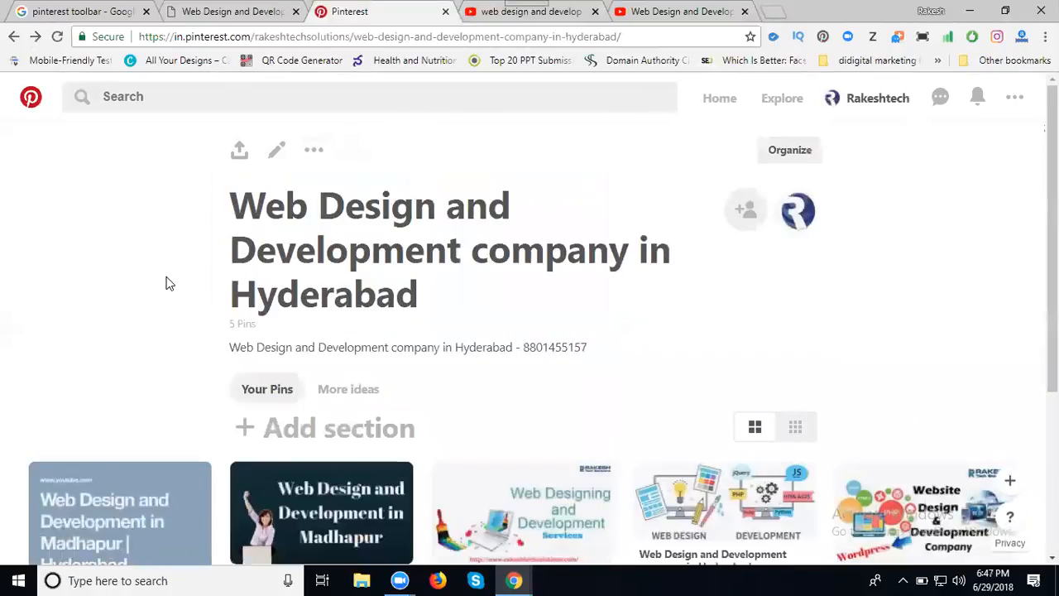
{"action": "scroll", "coordinate": [166, 283], "scroll_direction": "down", "scroll_amount": 3}
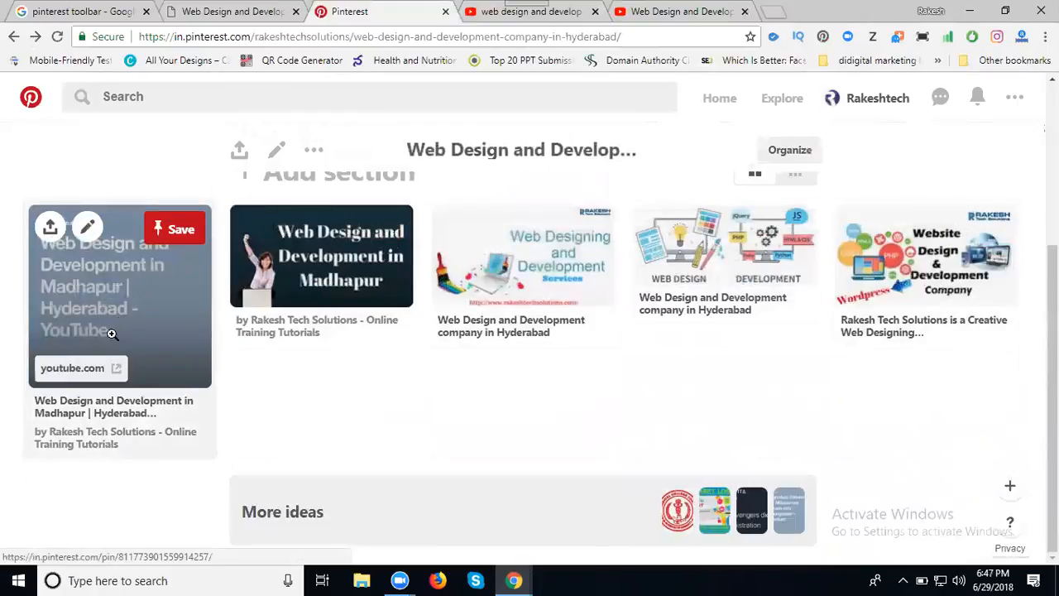
{"action": "left_click", "coordinate": [81, 375]}
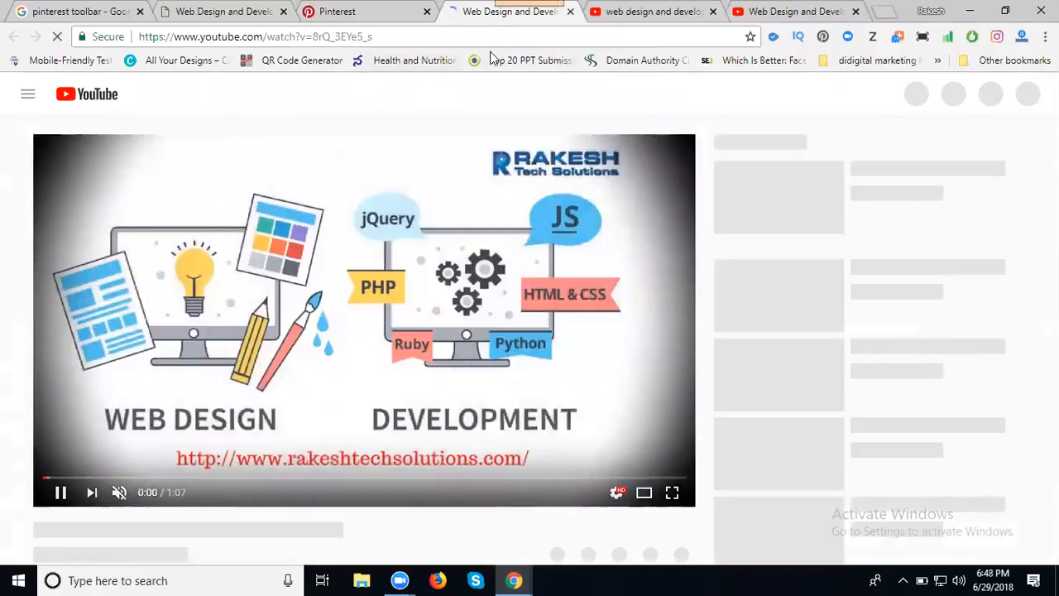
{"action": "left_click", "coordinate": [570, 12]}
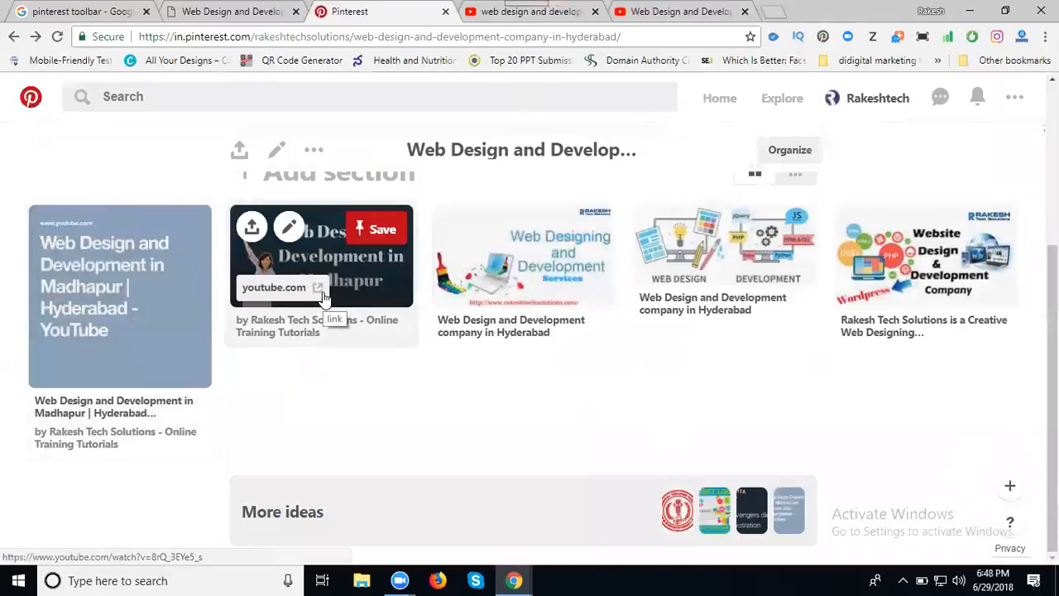
Copy the company YouTube video's address and bring up the add-pin options on the board.
{"action": "left_click", "coordinate": [655, 19]}
{"action": "left_click", "coordinate": [552, 37]}
{"action": "key", "text": "ctrl+c"}
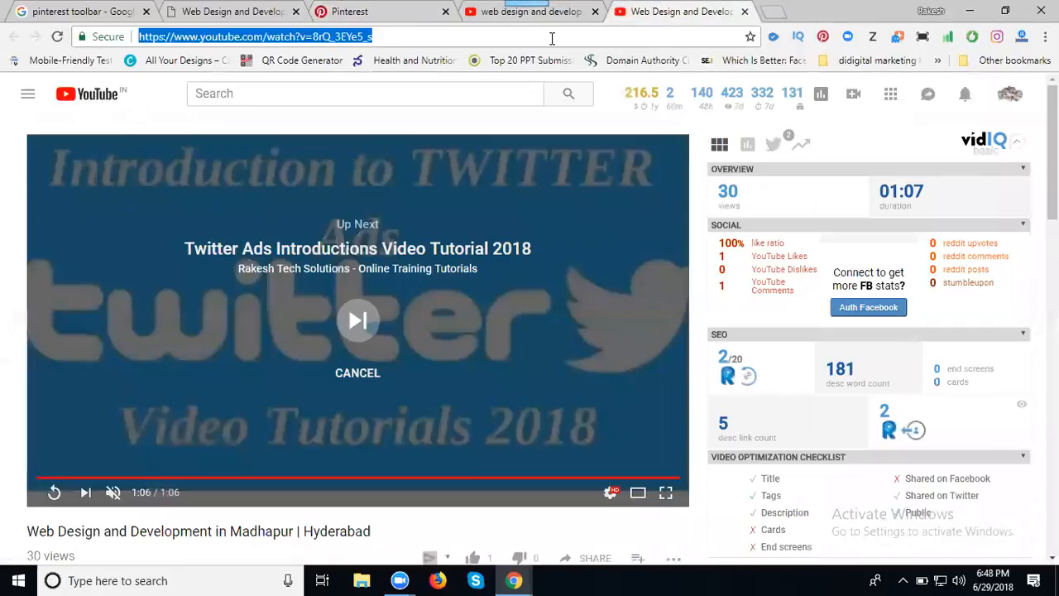
{"action": "left_click", "coordinate": [398, 12]}
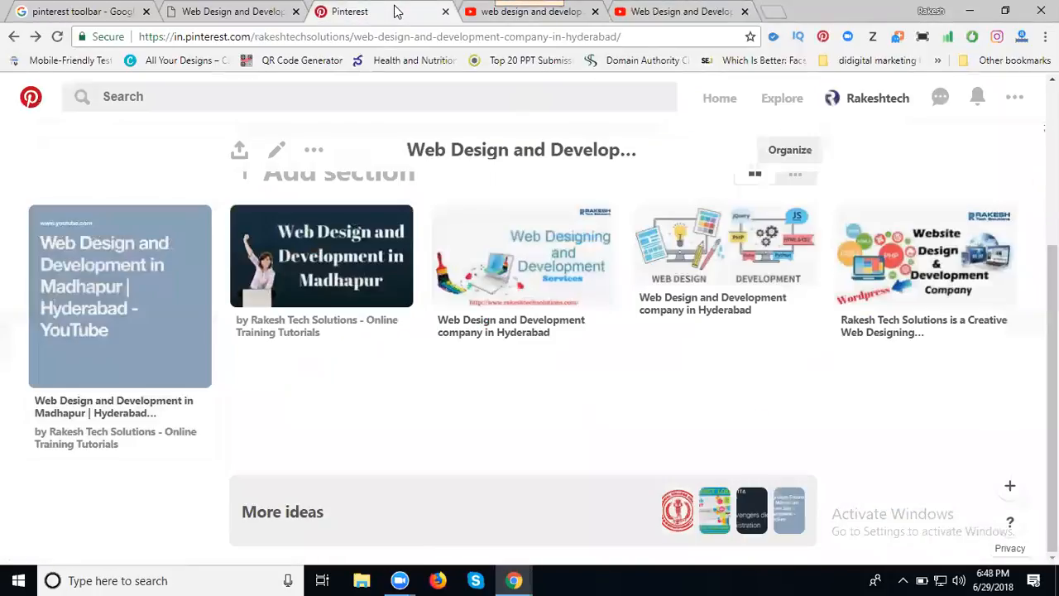
{"action": "left_click", "coordinate": [1010, 486]}
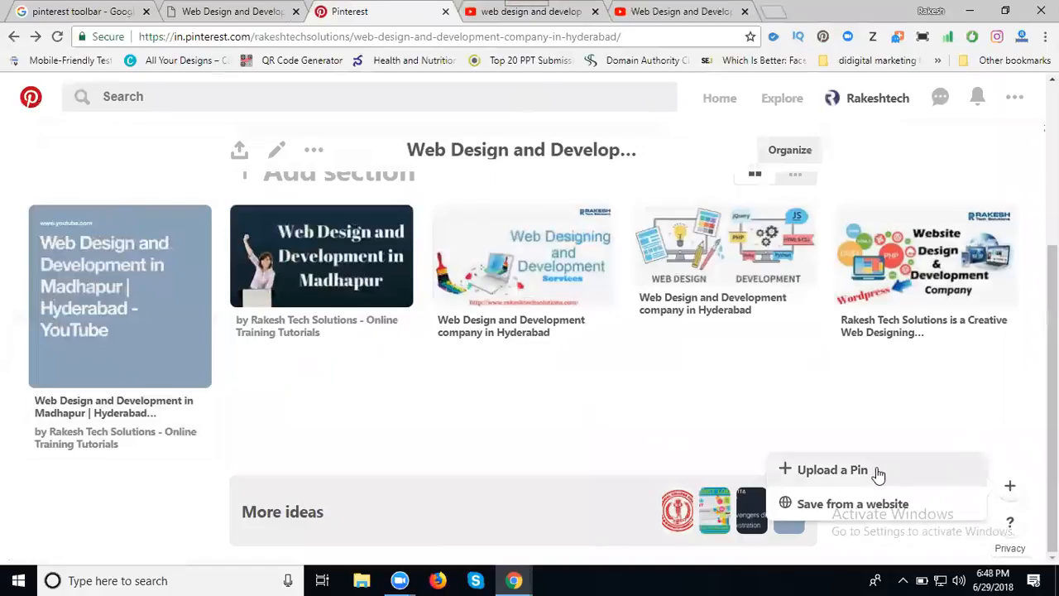
Upload the webdes image from the services folder as a new pin.
{"action": "left_click", "coordinate": [834, 470]}
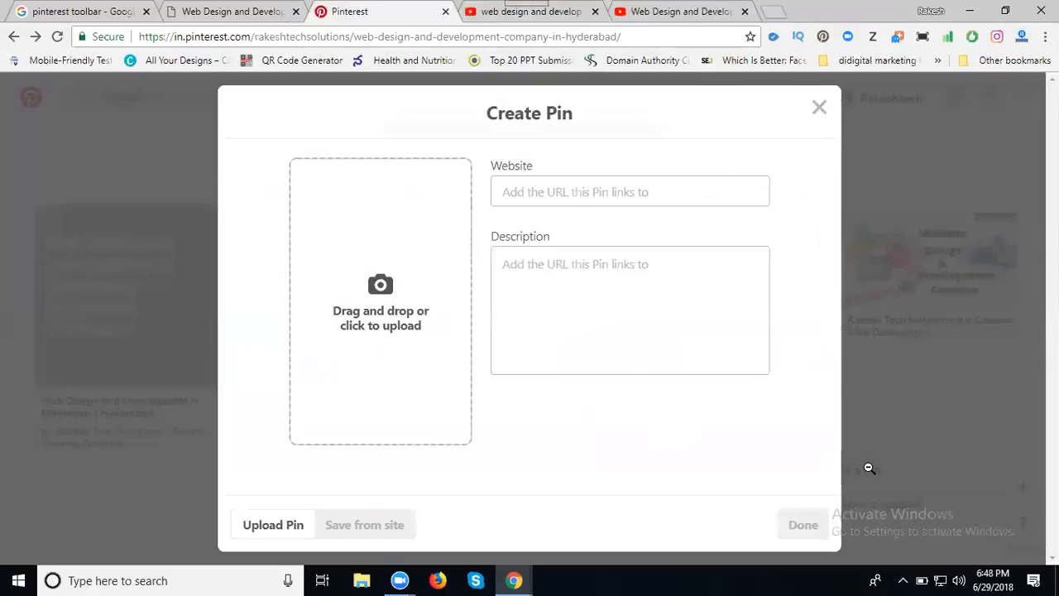
{"action": "left_click", "coordinate": [411, 318]}
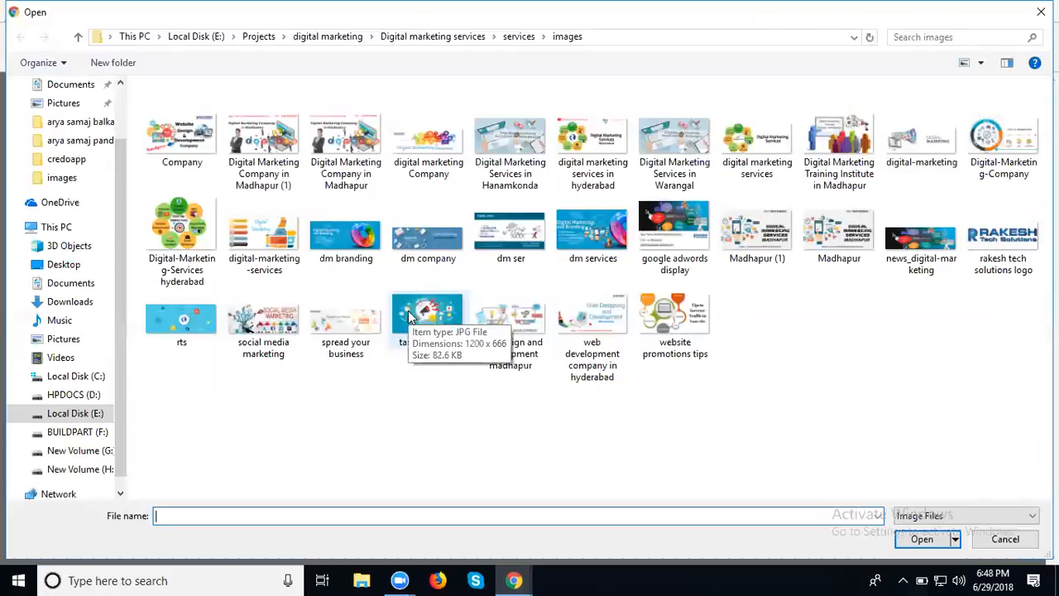
{"action": "left_click", "coordinate": [502, 37]}
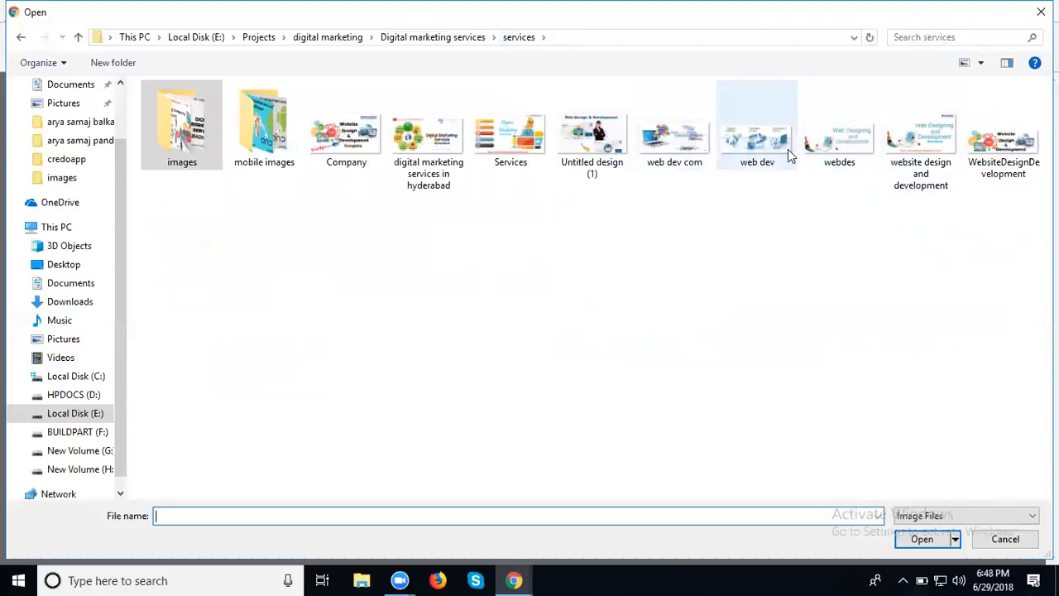
{"action": "left_click", "coordinate": [830, 155]}
{"action": "double_click", "coordinate": [829, 155]}
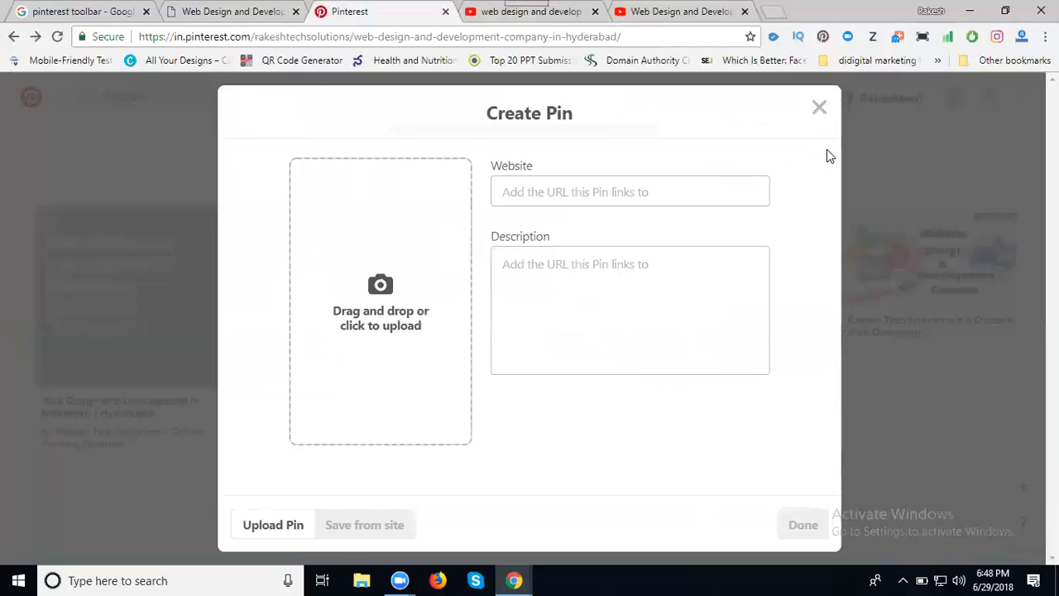
Link the pin to the YouTube video, describe it as 'Web Design and Development in Hyderabad', and save it to the board.
{"action": "left_click", "coordinate": [587, 194]}
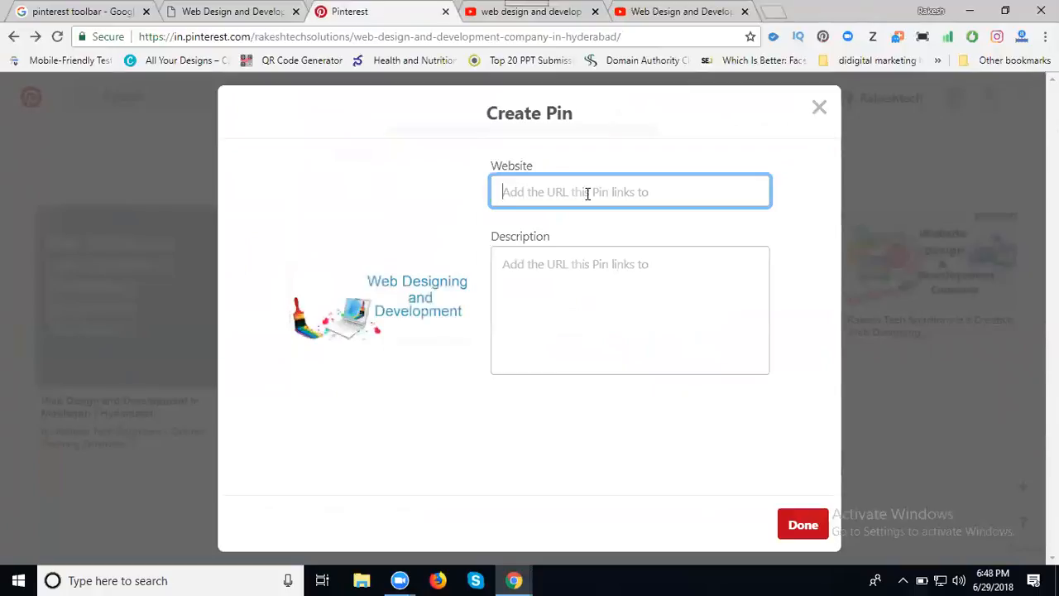
{"action": "key", "text": "ctrl+v"}
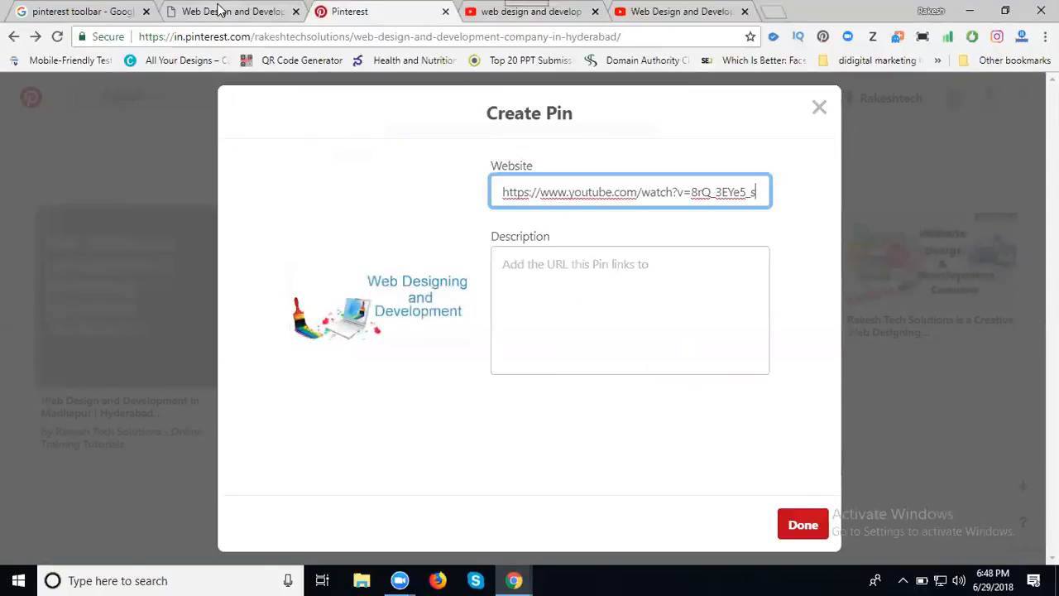
{"action": "left_click", "coordinate": [219, 10]}
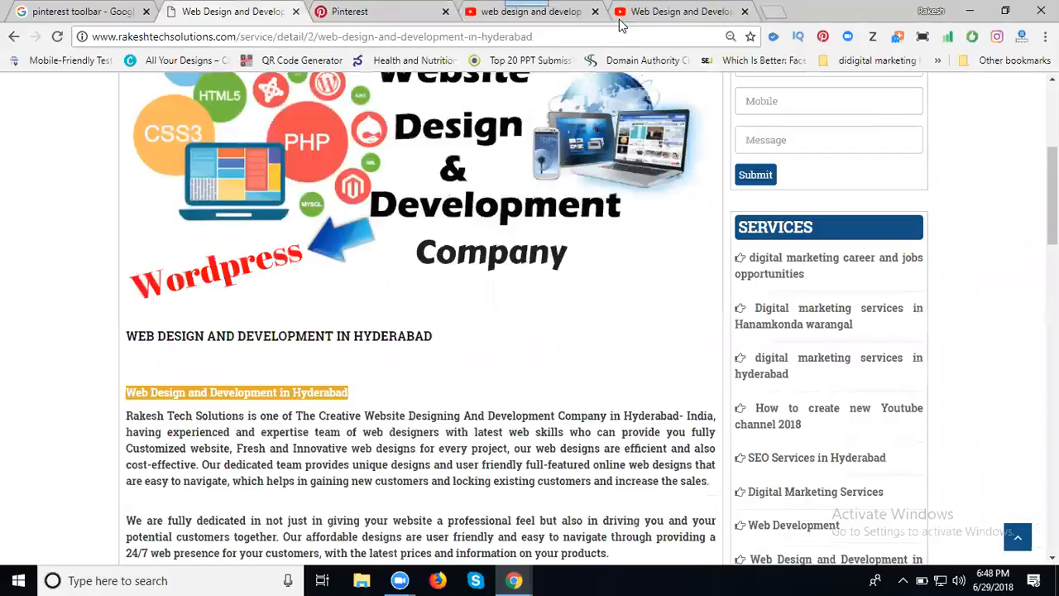
{"action": "left_click", "coordinate": [362, 17]}
{"action": "left_click", "coordinate": [622, 307]}
{"action": "type", "text": "Web Design and Development in Hyderabad"}
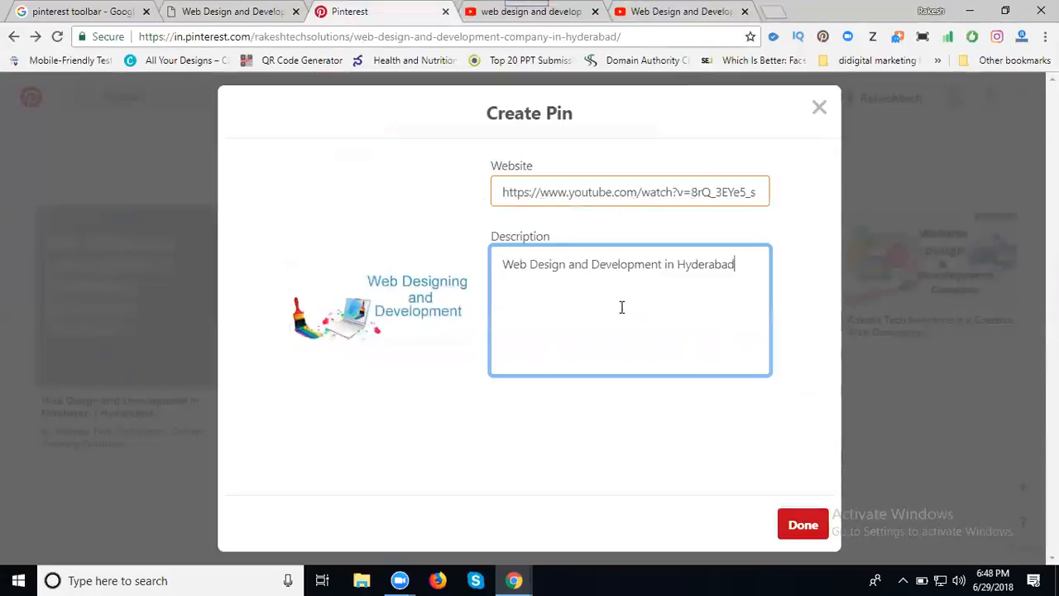
{"action": "left_click", "coordinate": [802, 523]}
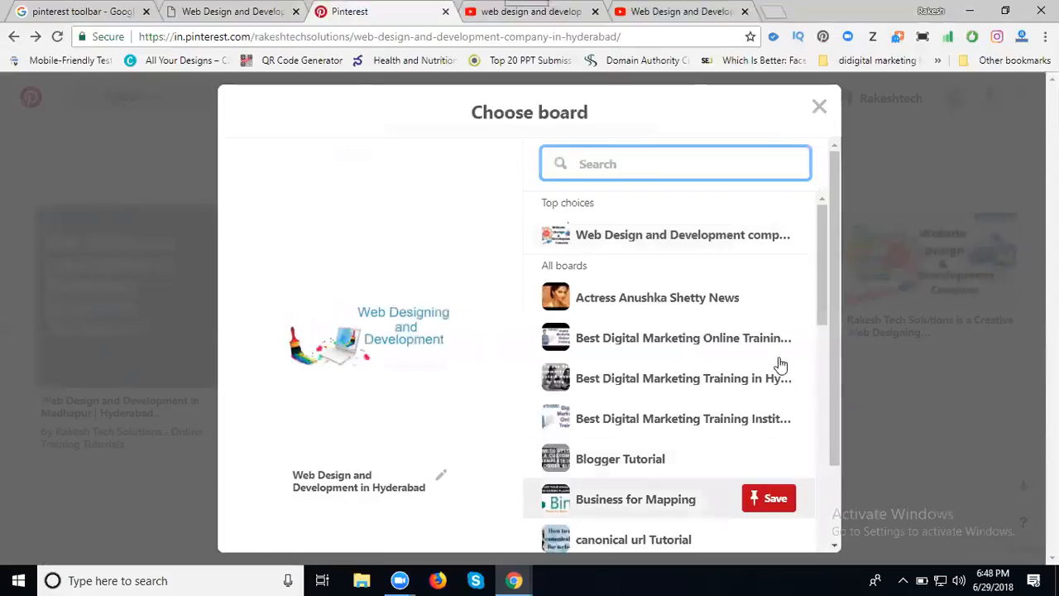
{"action": "left_click", "coordinate": [766, 235]}
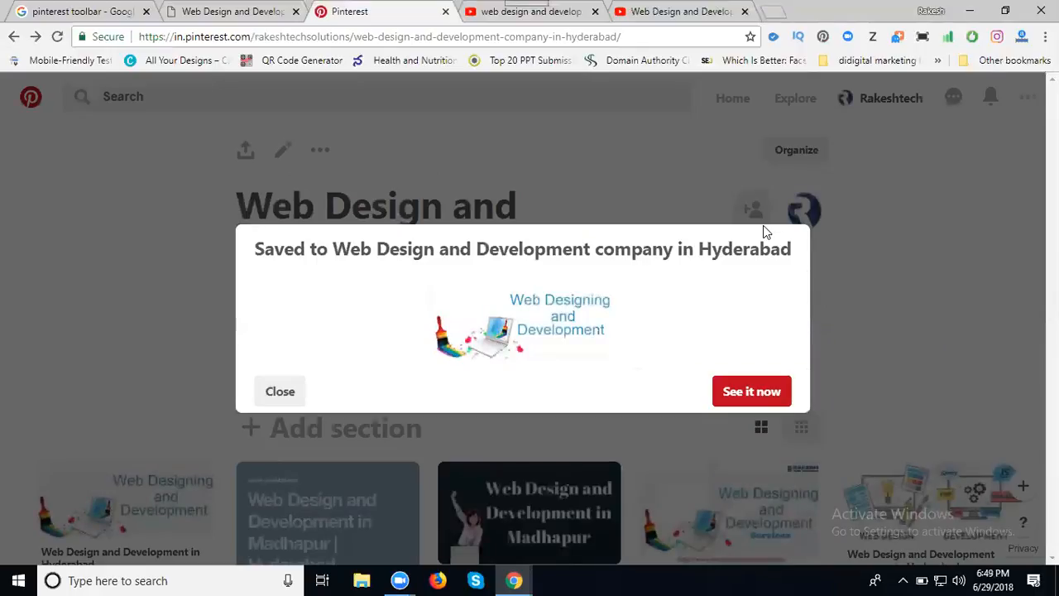
{"action": "left_click", "coordinate": [286, 391]}
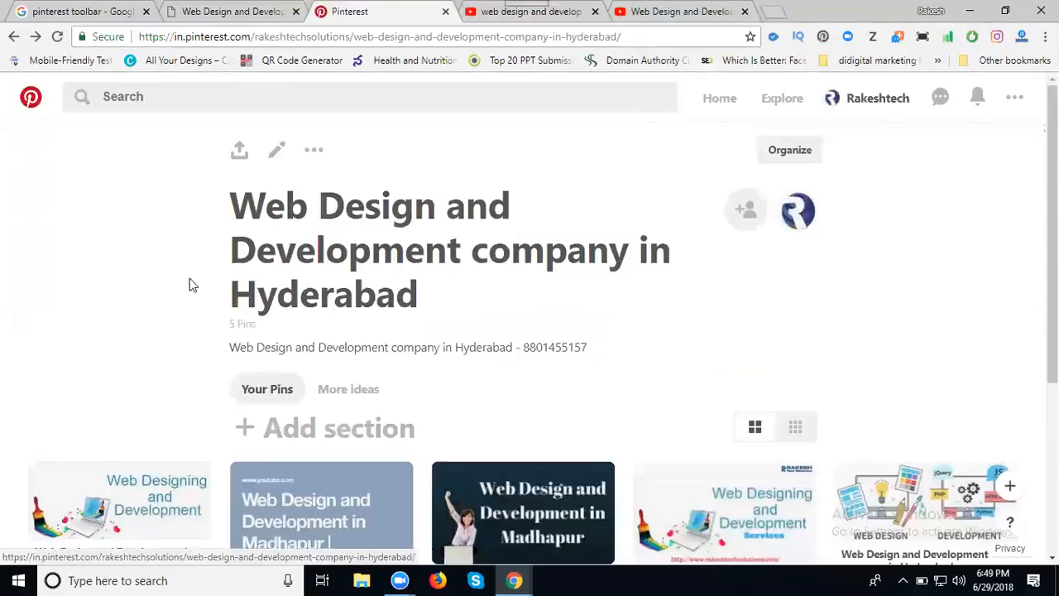
Reload the board, confirm the sixth youtube.com pin appears, and select the board title text.
{"action": "left_click", "coordinate": [57, 37]}
{"action": "scroll", "coordinate": [375, 210], "scroll_direction": "down", "scroll_amount": 2}
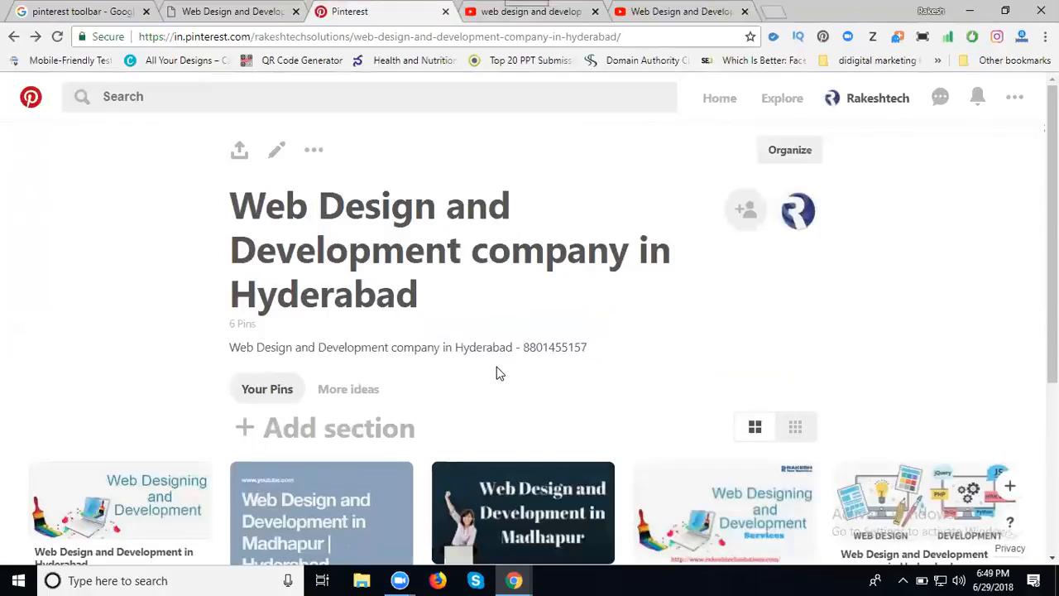
{"action": "scroll", "coordinate": [458, 371], "scroll_direction": "down", "scroll_amount": 3}
{"action": "mouse_move", "coordinate": [166, 333]}
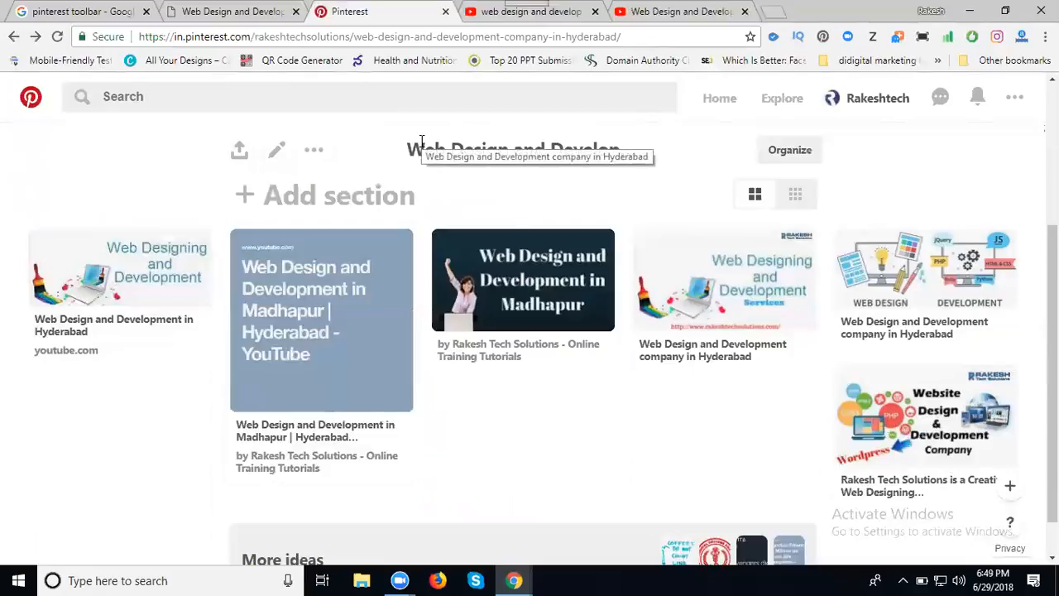
{"action": "left_click_drag", "start_coordinate": [409, 146], "coordinate": [610, 147]}
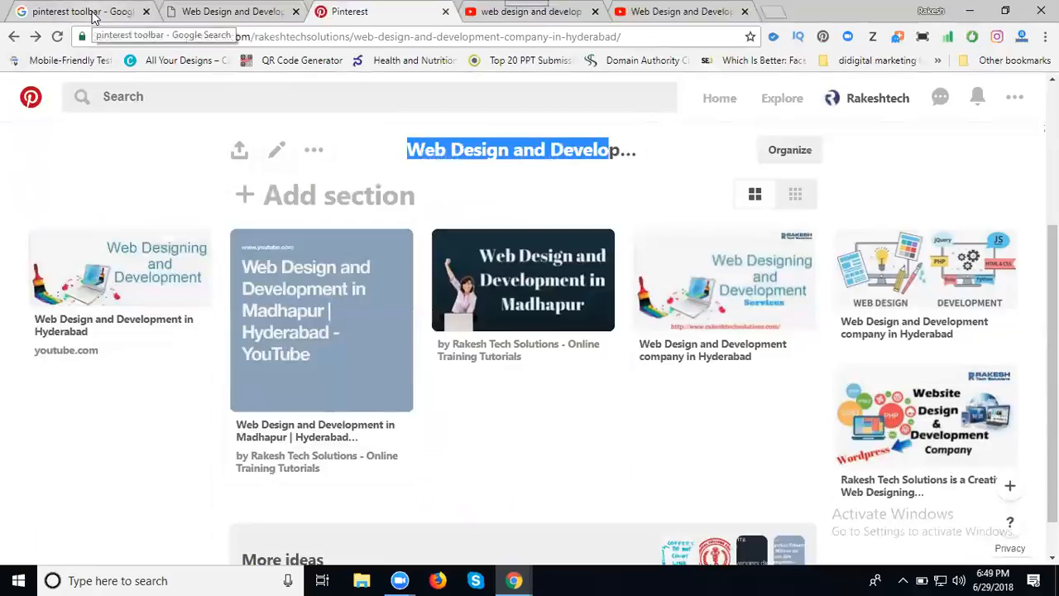
{"action": "left_click", "coordinate": [235, 12]}
Copy the board title and search Google for 'Web Design and Development in Hyderabad'.
{"action": "right_click", "coordinate": [211, 387]}
{"action": "left_click", "coordinate": [232, 398]}
{"action": "left_click", "coordinate": [72, 11]}
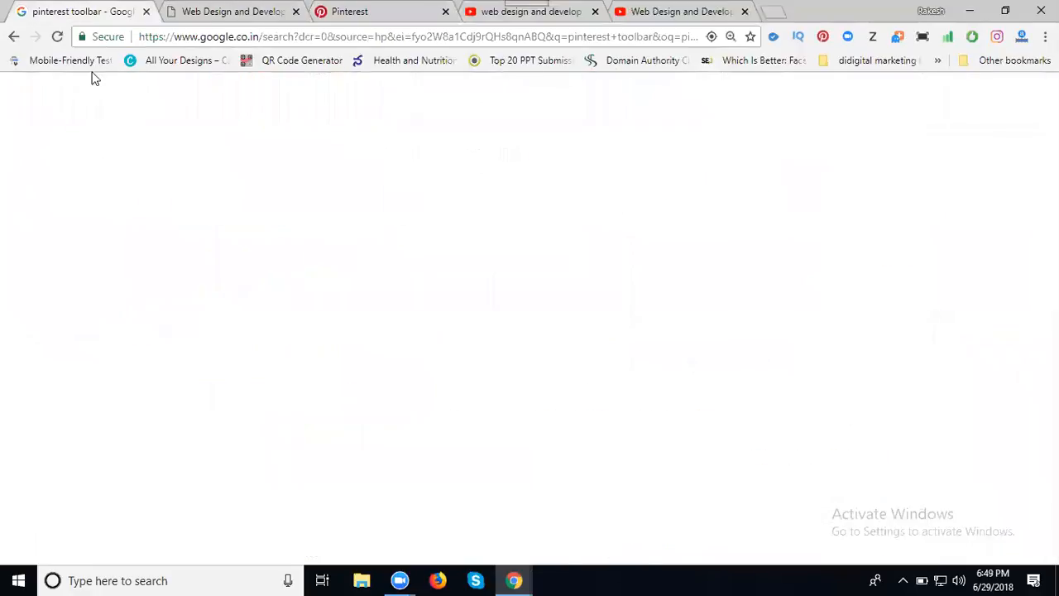
{"action": "triple_click", "coordinate": [171, 108]}
{"action": "key", "text": "ctrl+v"}
{"action": "key", "text": "Return"}
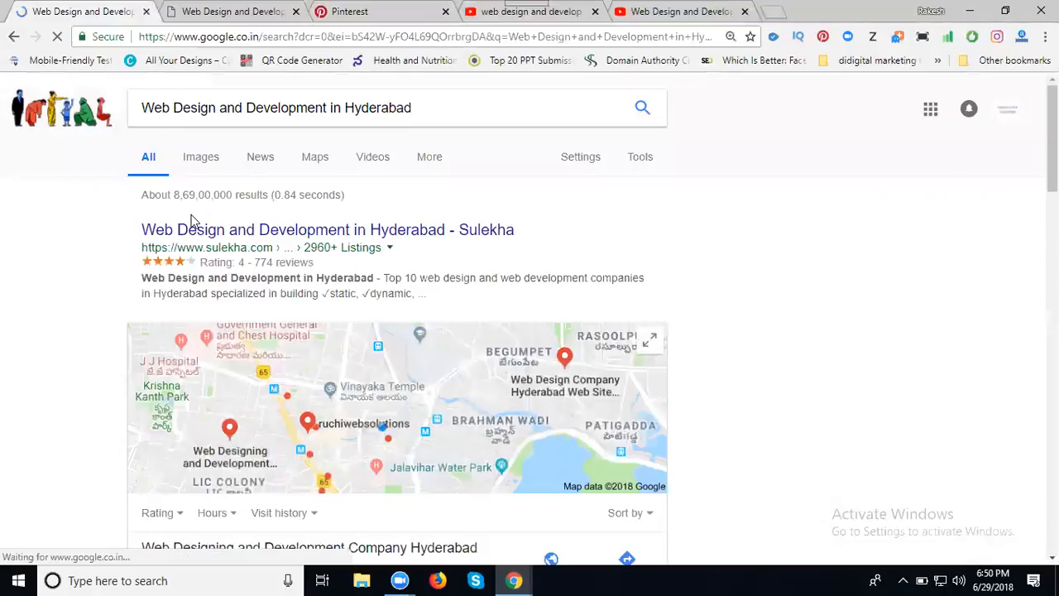
Switch to Images results and scroll through them.
{"action": "left_click", "coordinate": [203, 165]}
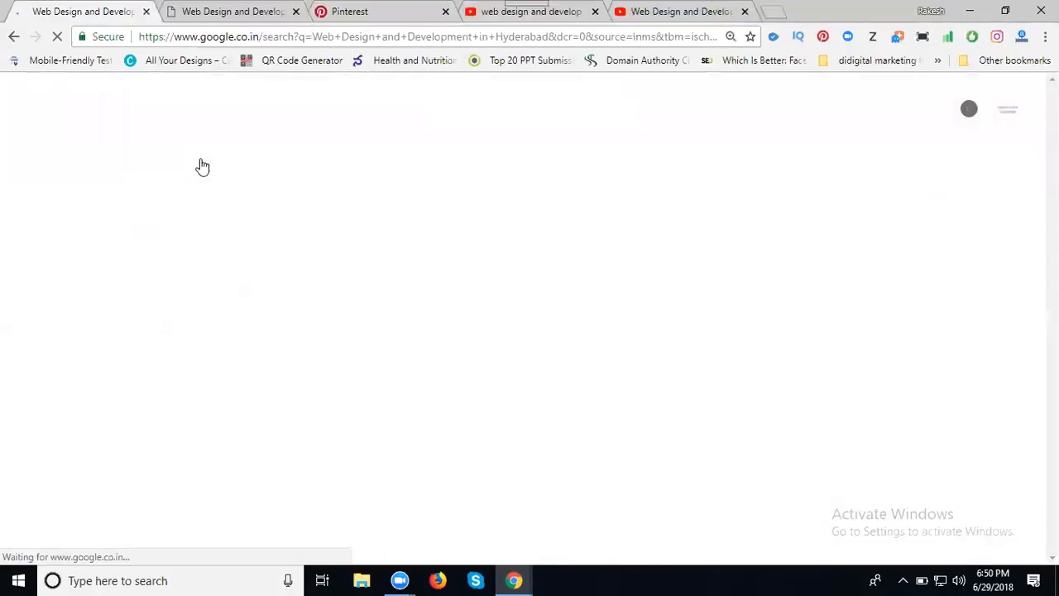
{"action": "scroll", "coordinate": [197, 339], "scroll_direction": "down", "scroll_amount": 2}
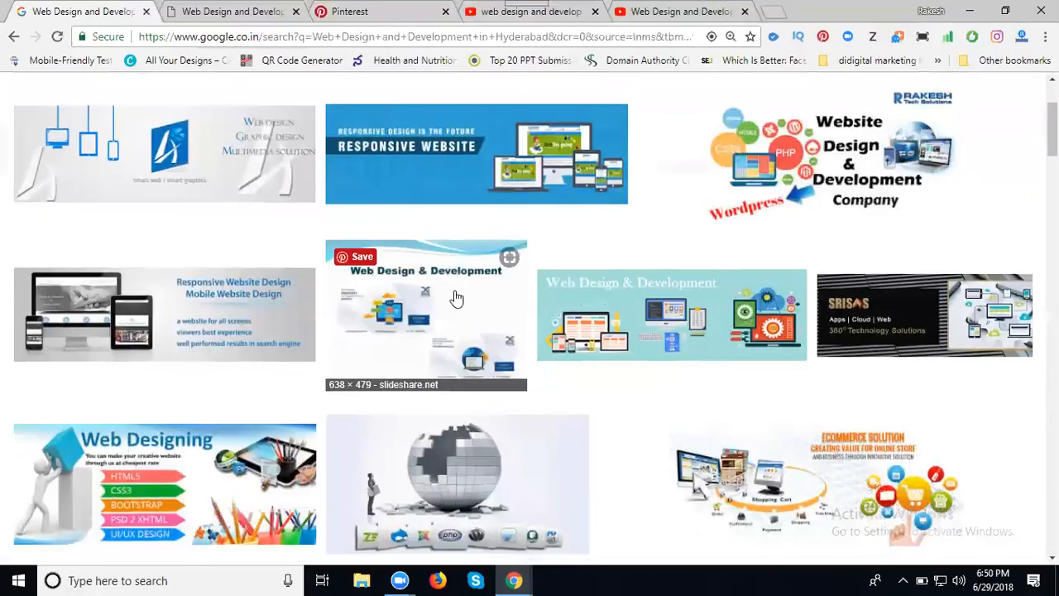
{"action": "scroll", "coordinate": [456, 299], "scroll_direction": "down", "scroll_amount": 4}
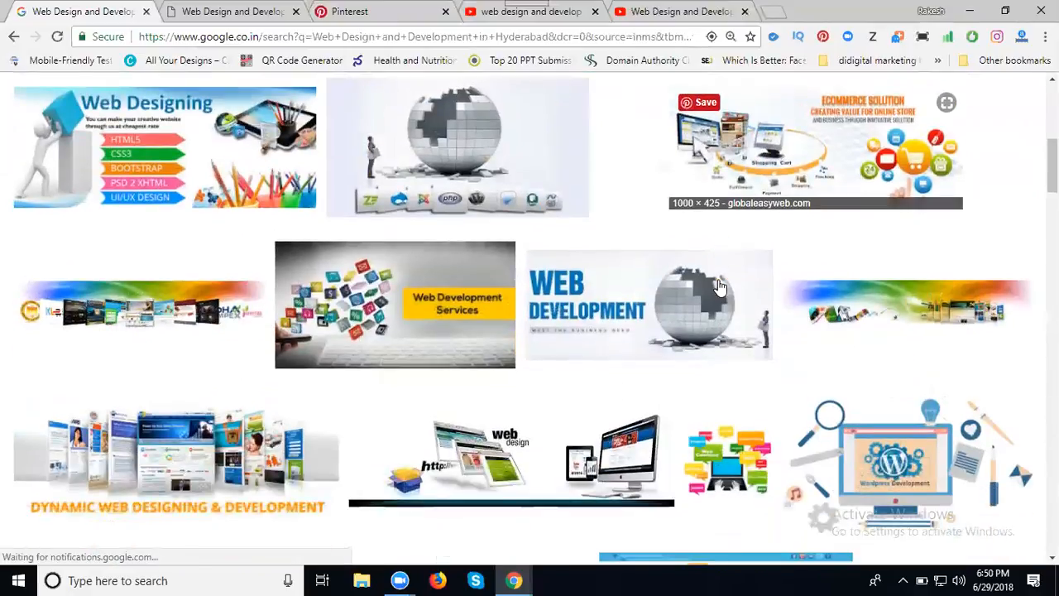
{"action": "scroll", "coordinate": [719, 287], "scroll_direction": "down", "scroll_amount": 1}
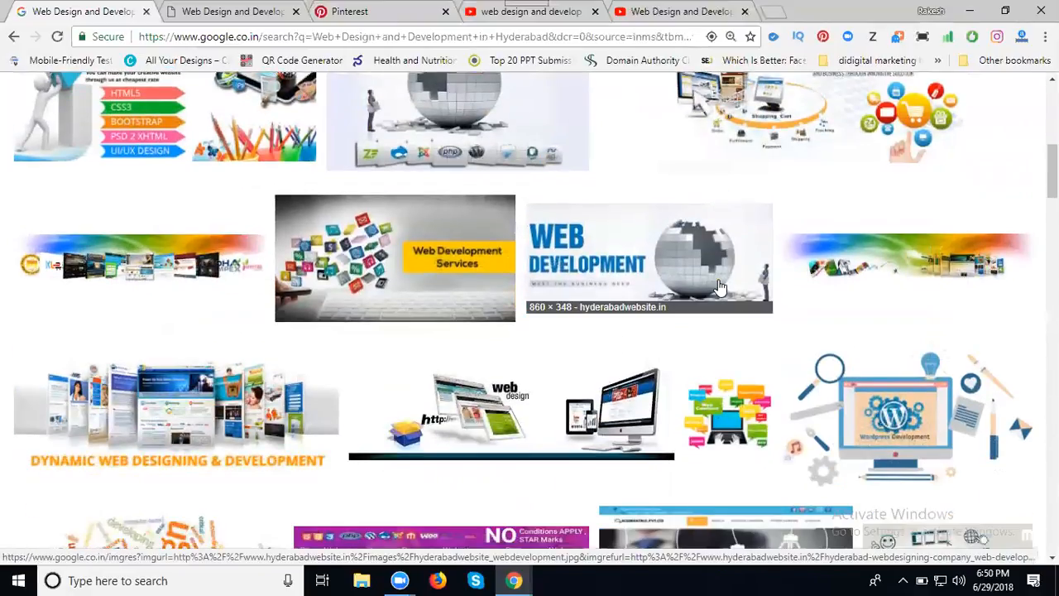